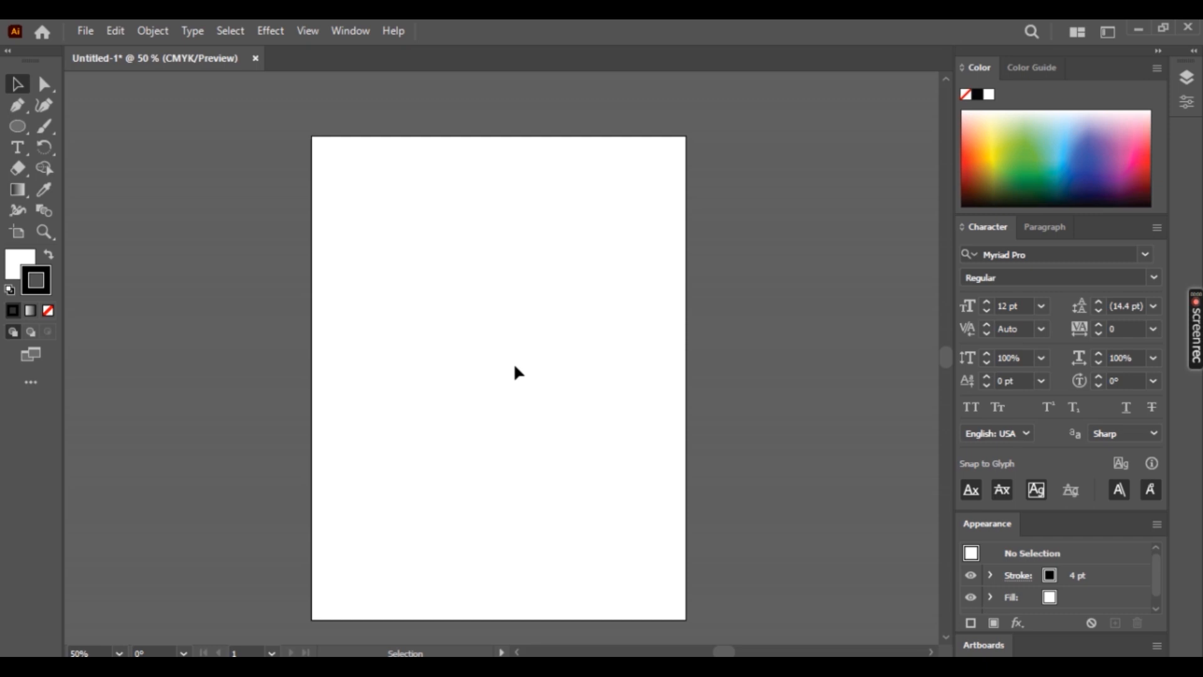
click(19, 131)
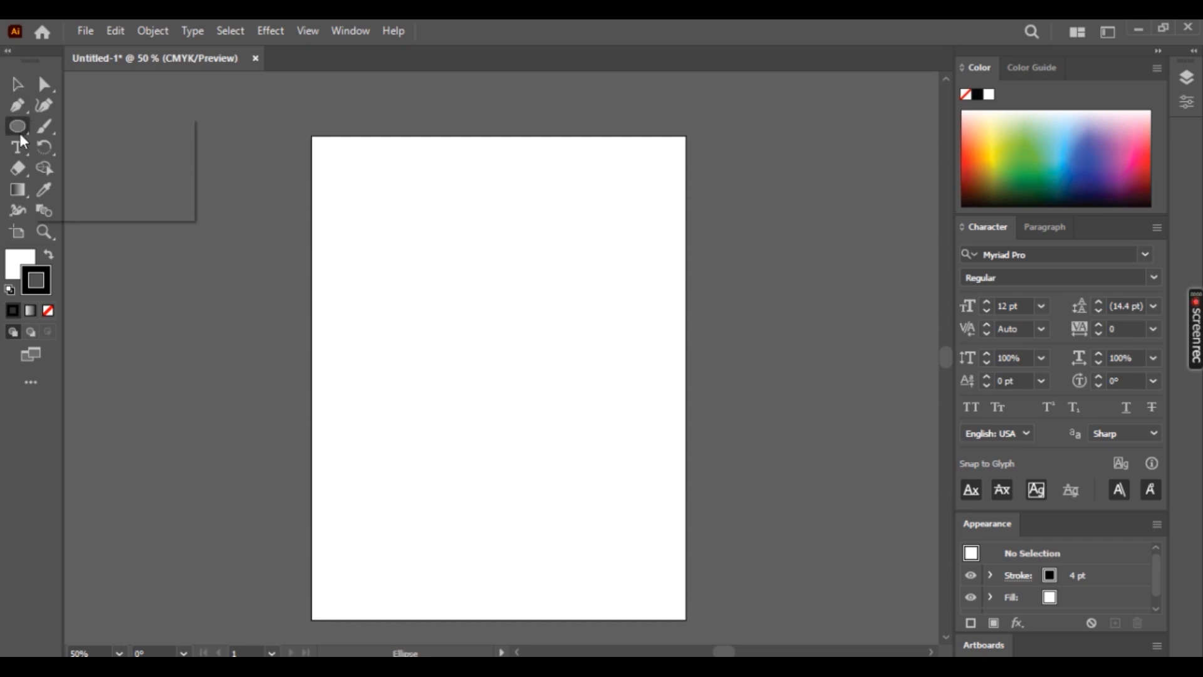
right_click(24, 141)
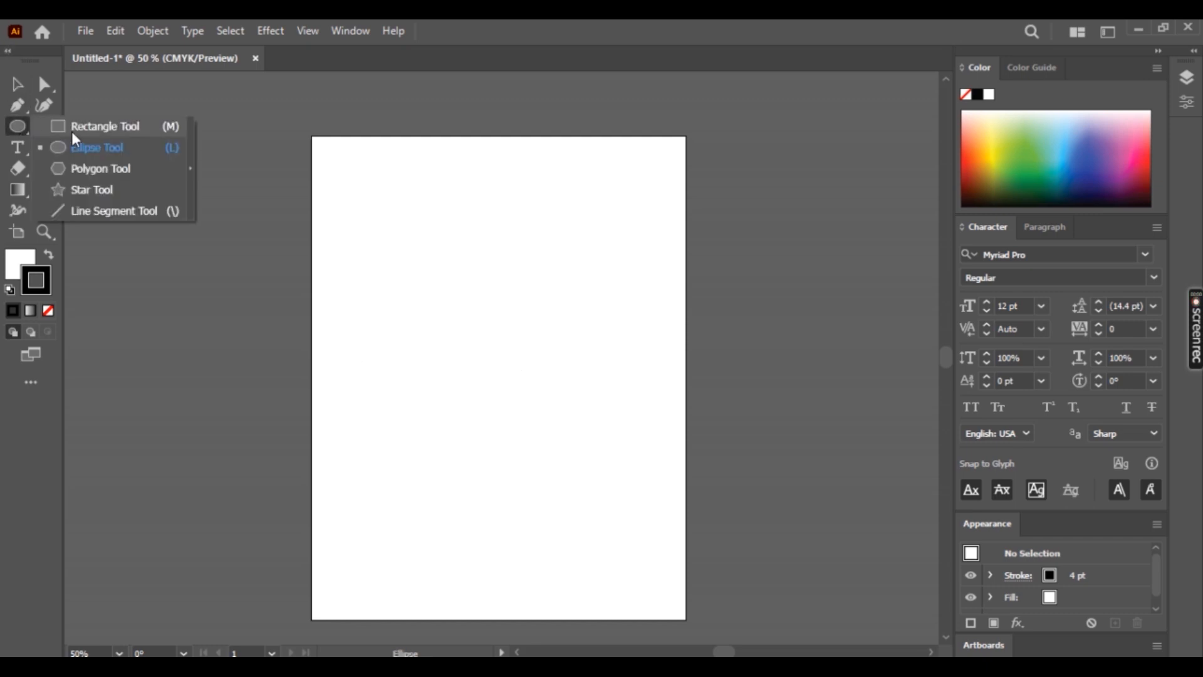
click(92, 132)
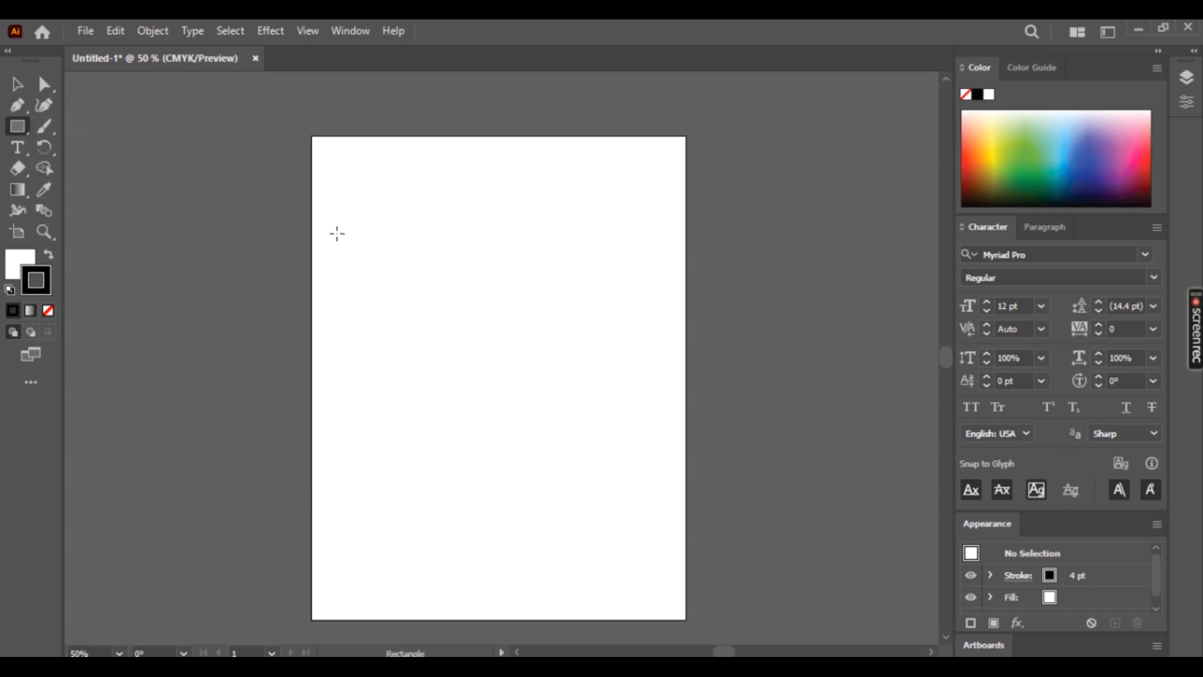
drag(338, 233, 378, 276)
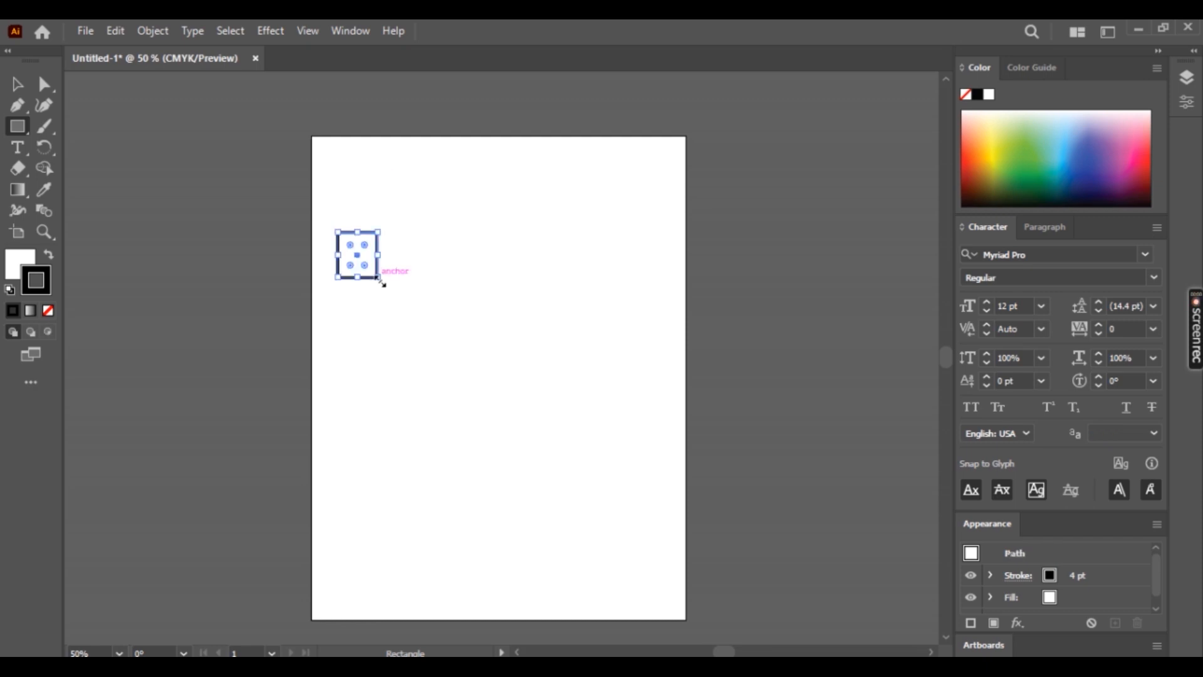
key(ctrl+z)
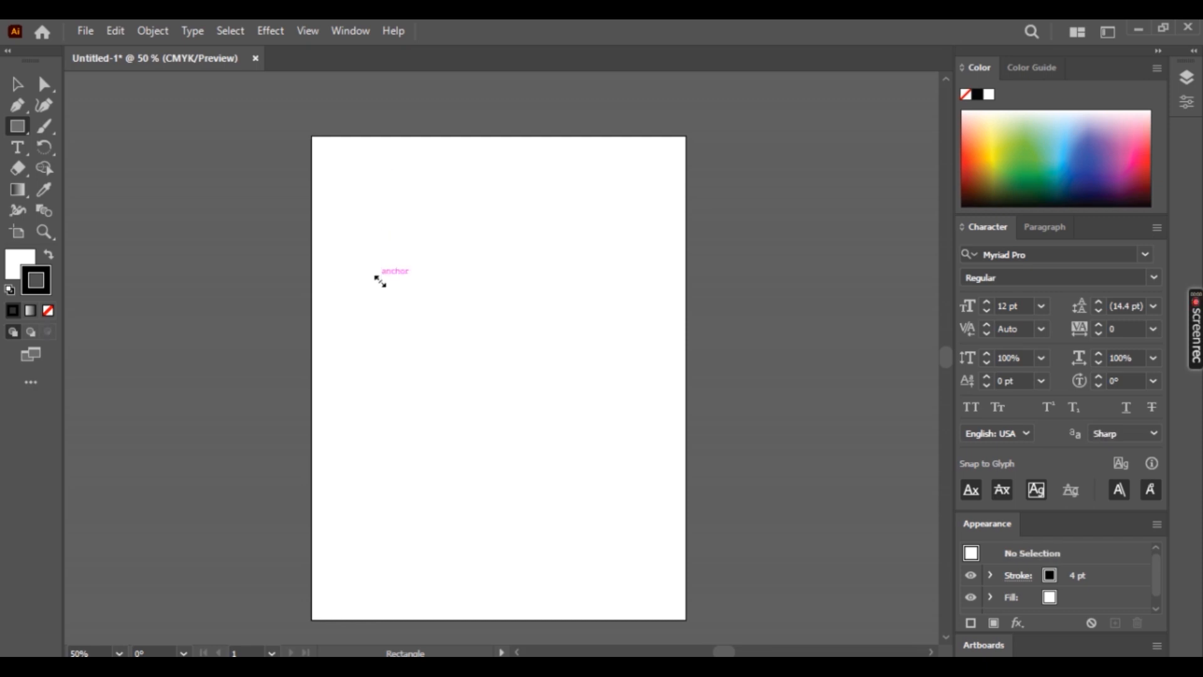
Draw a circle in the left half of the artboard with the Ellipse tool and place a duplicate level with it to its right
click(11, 126)
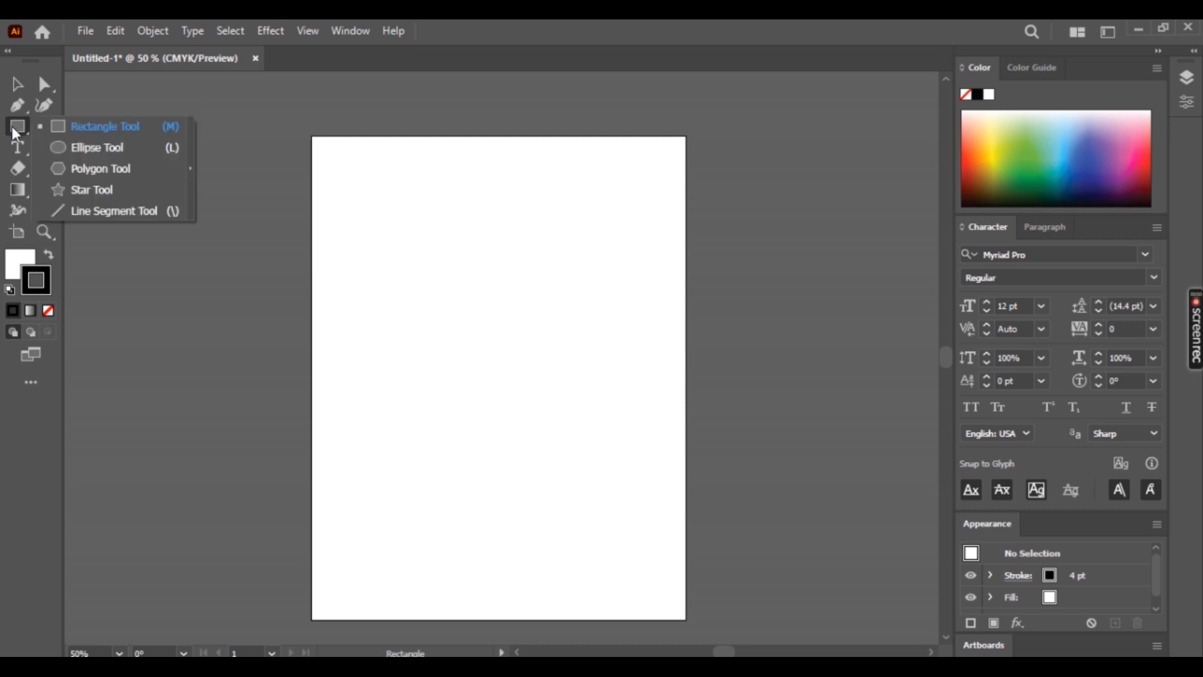
click(97, 155)
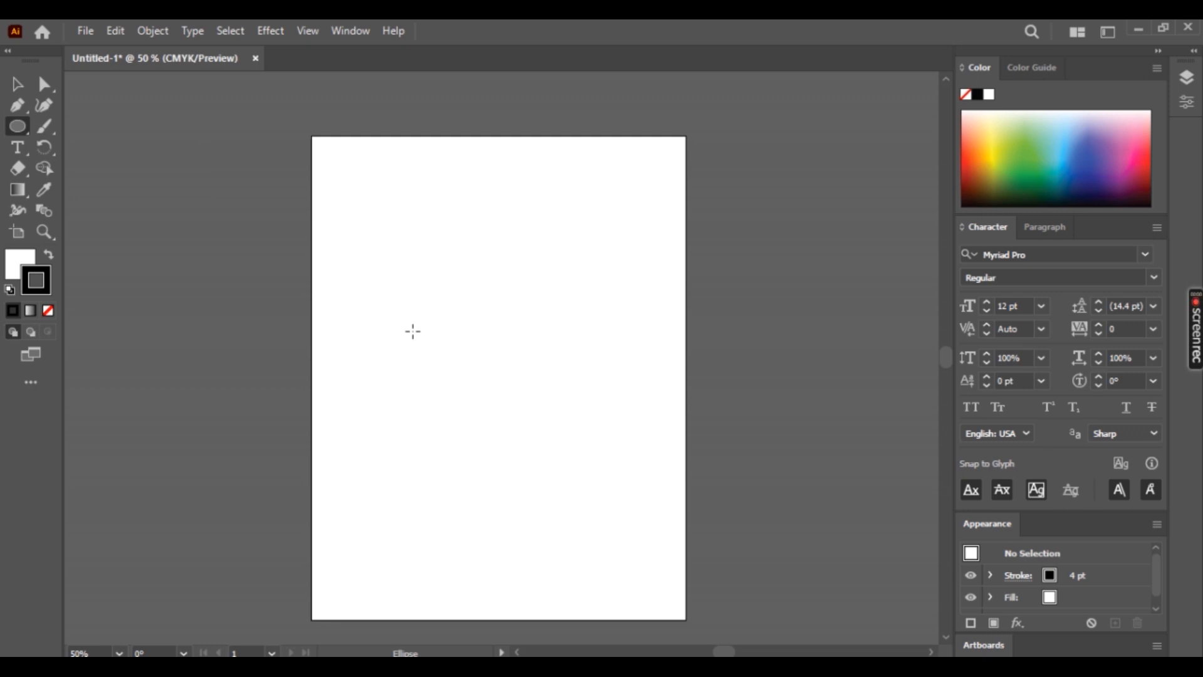
key(alt)
drag(360, 289, 449, 378)
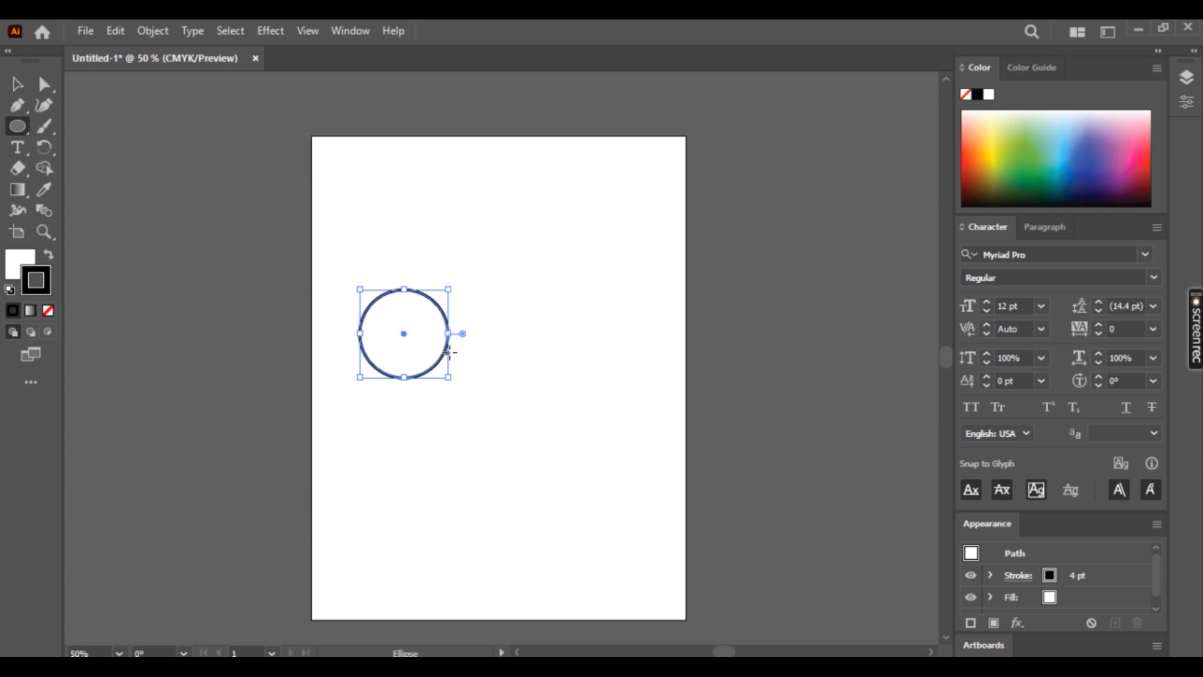
click(18, 84)
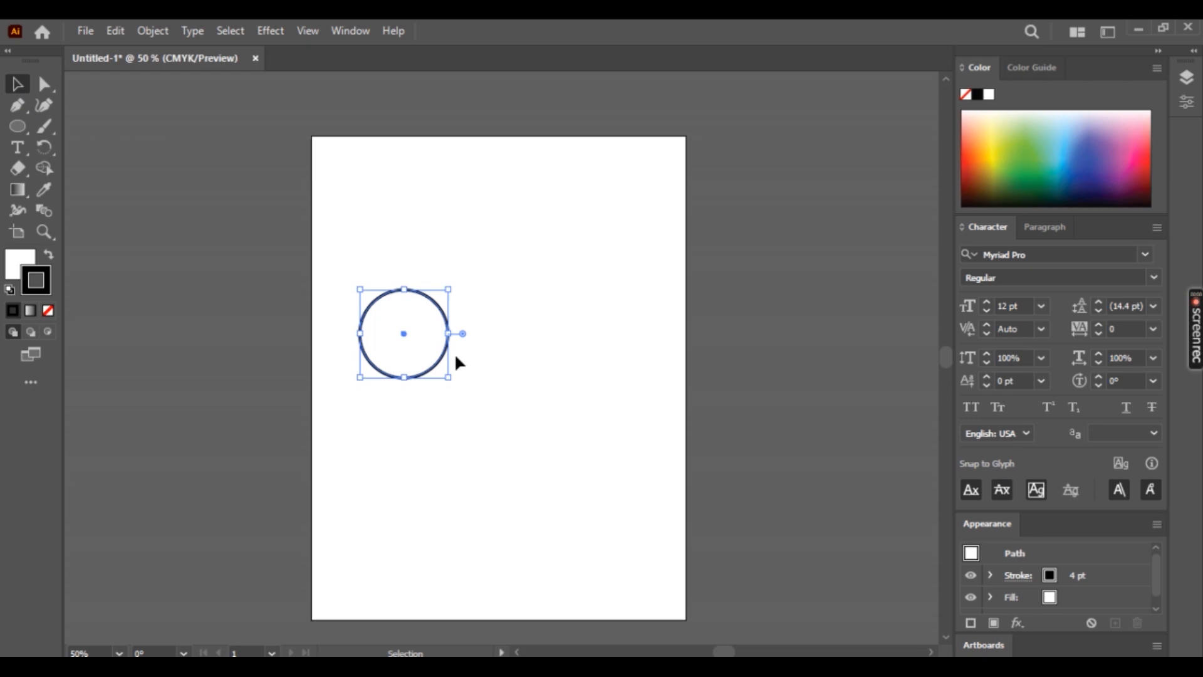
drag(445, 356, 564, 353)
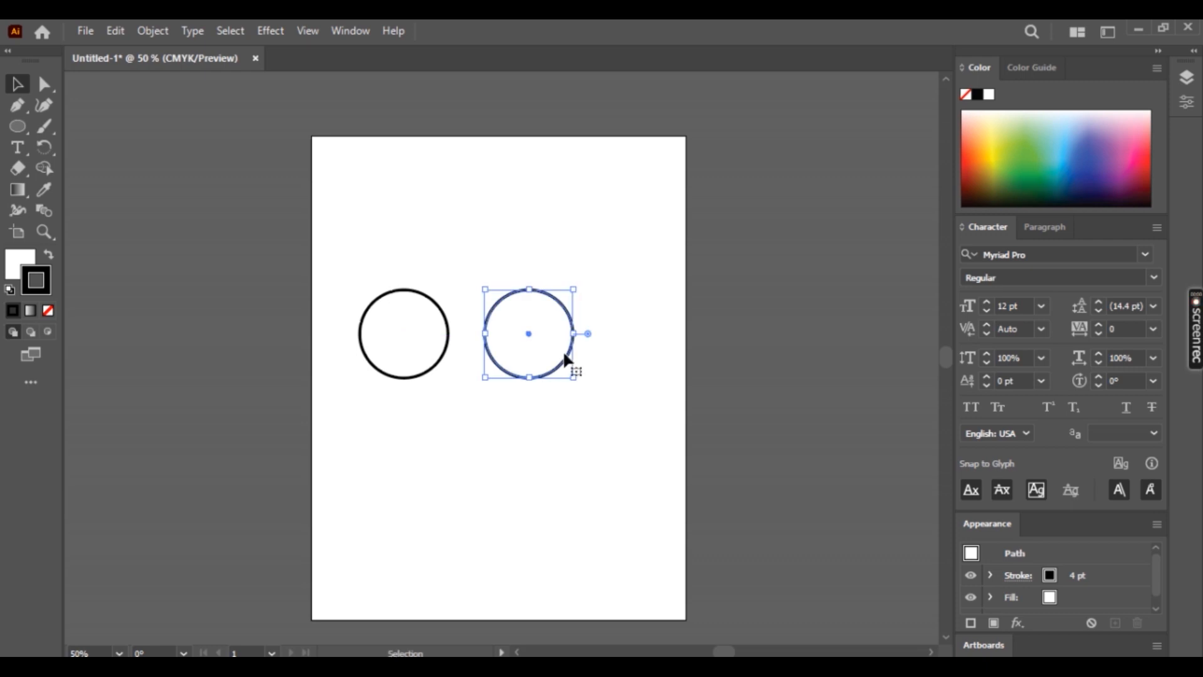
Set the left circle's stroke weight to 6 pt
click(444, 349)
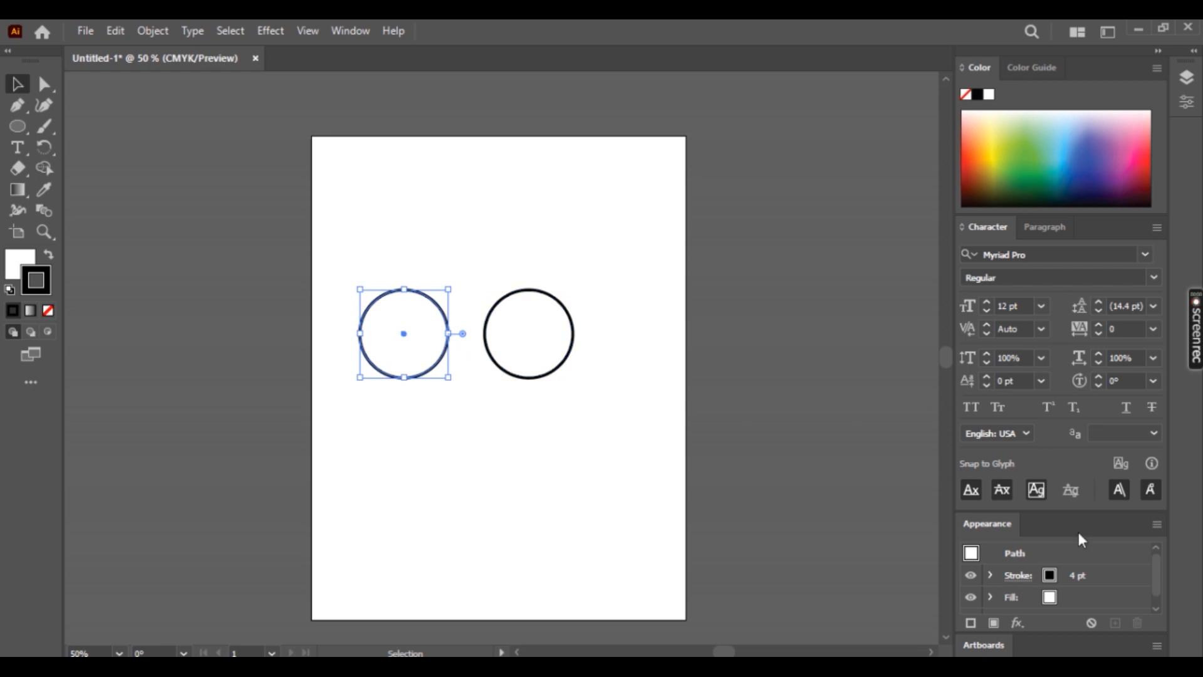
click(1082, 575)
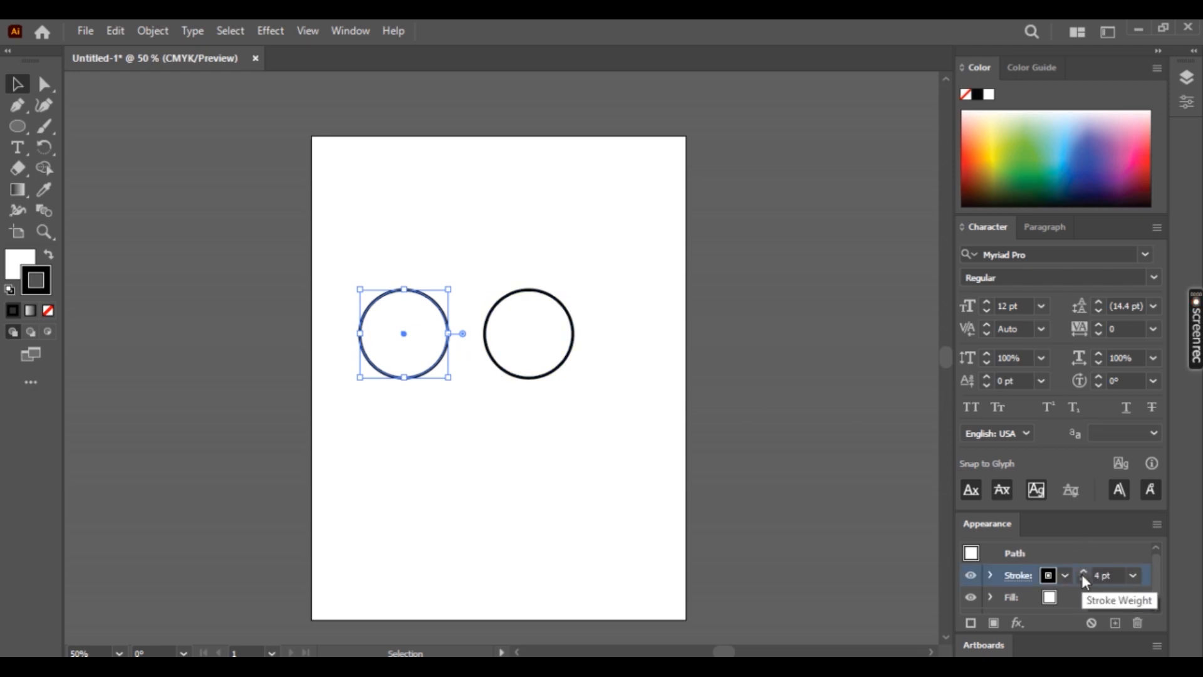
click(1136, 577)
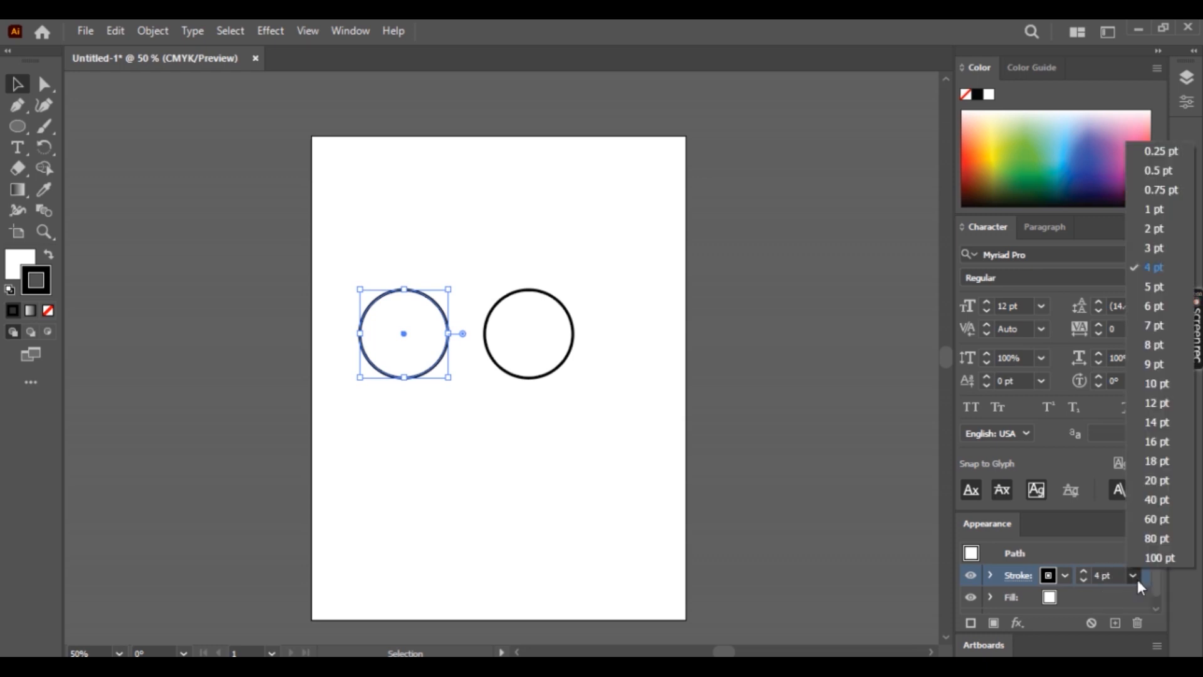
click(1152, 305)
Set the right circle's stroke weight to 6 pt to match the left one
click(567, 357)
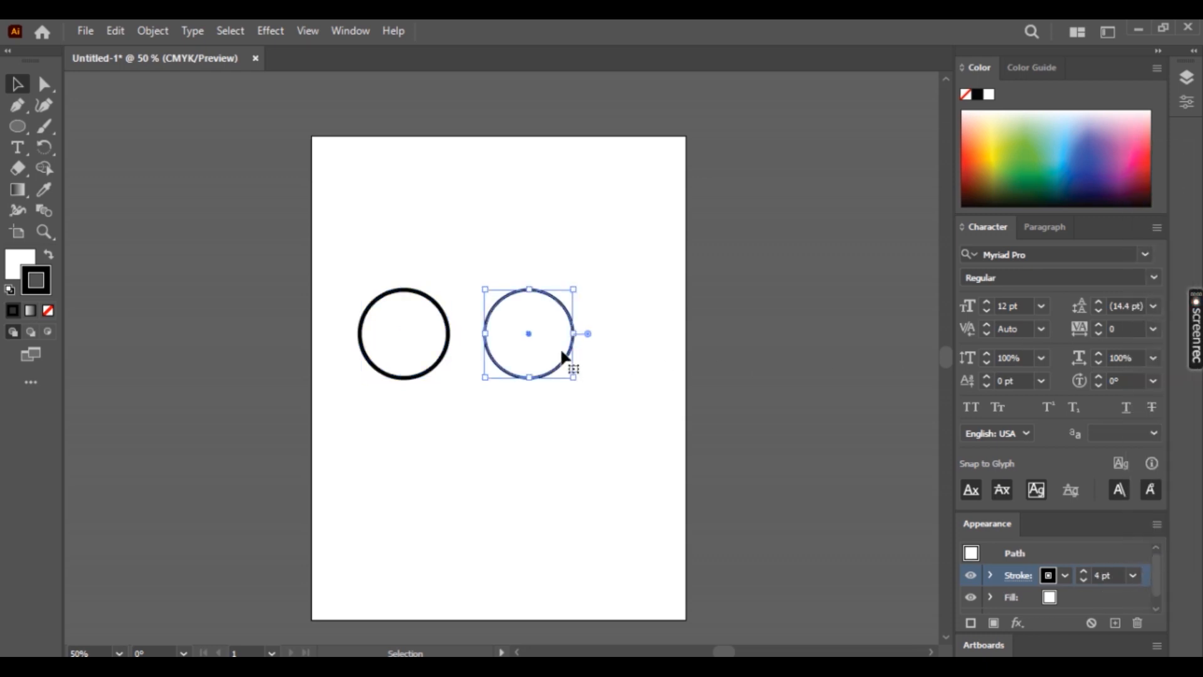
click(1134, 576)
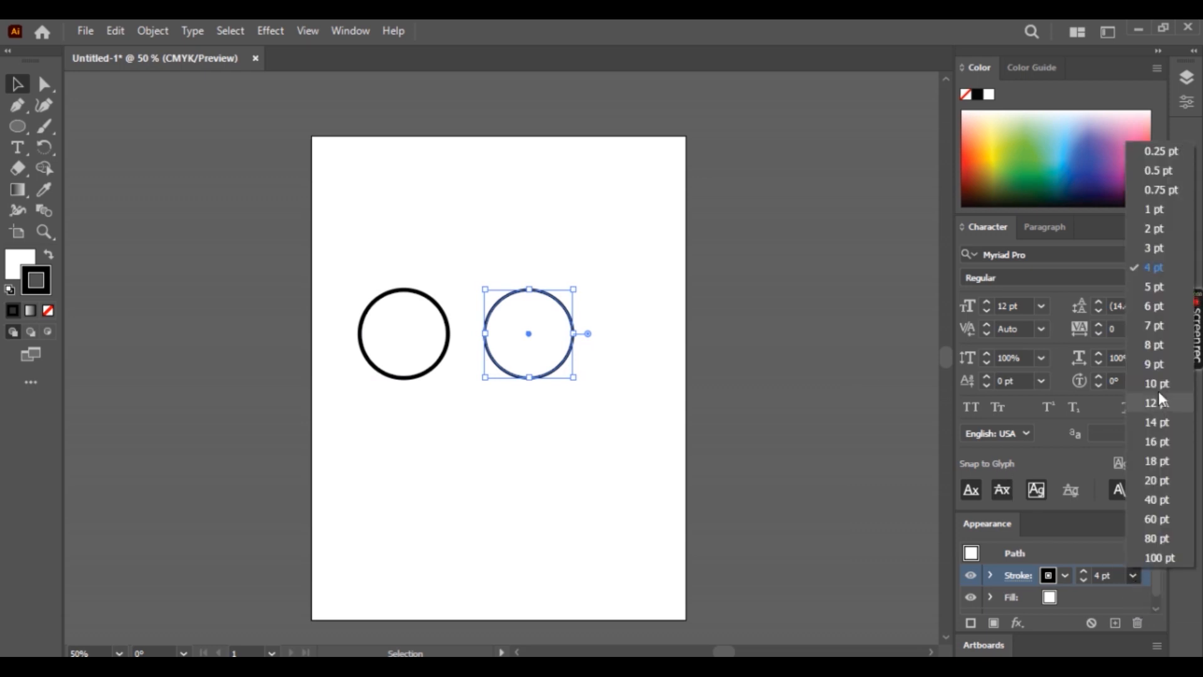
click(1158, 270)
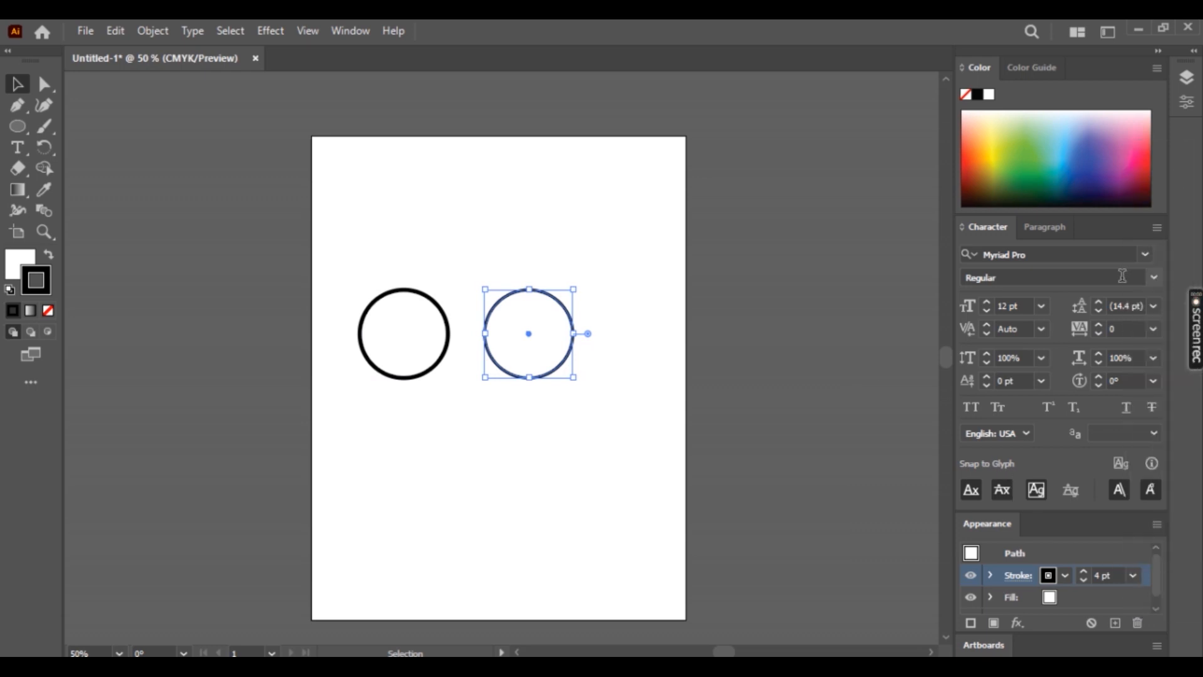
click(1135, 575)
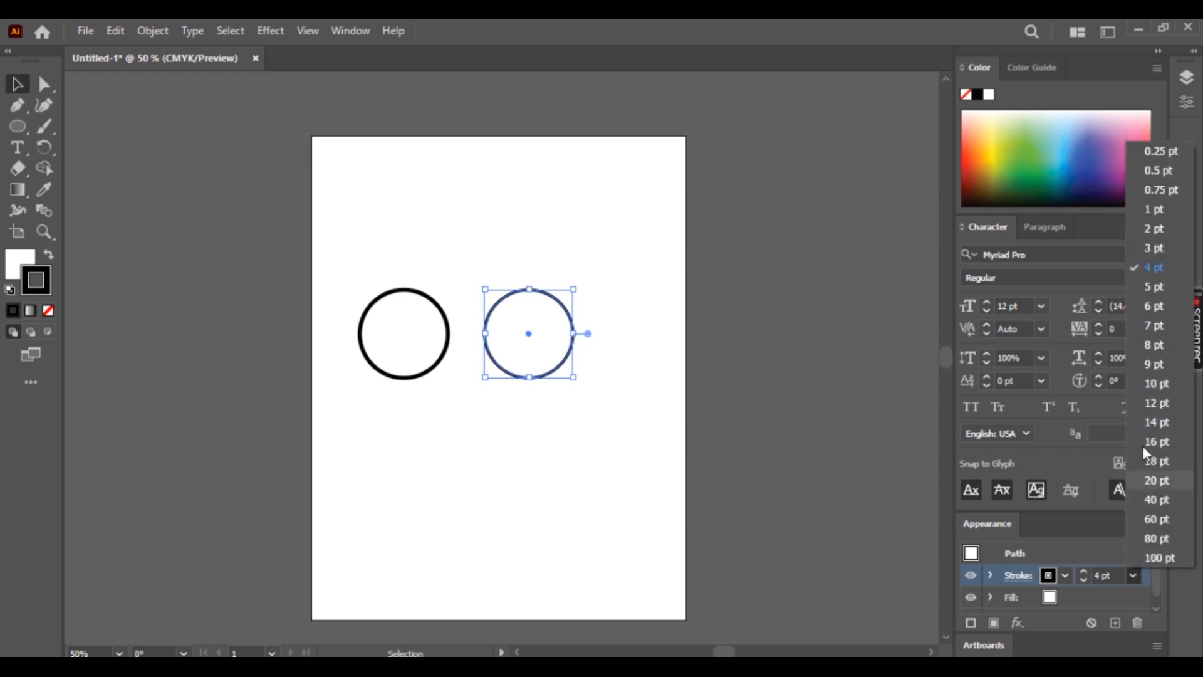
click(1156, 305)
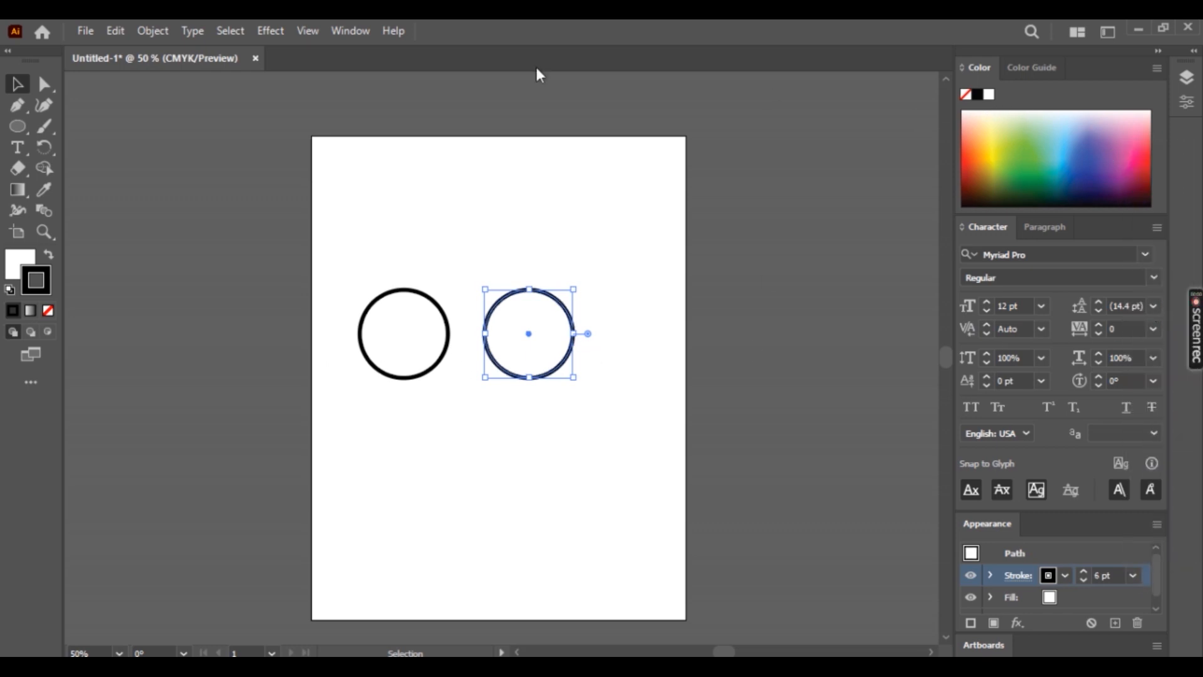
Hide and show the Color panel twice
click(351, 30)
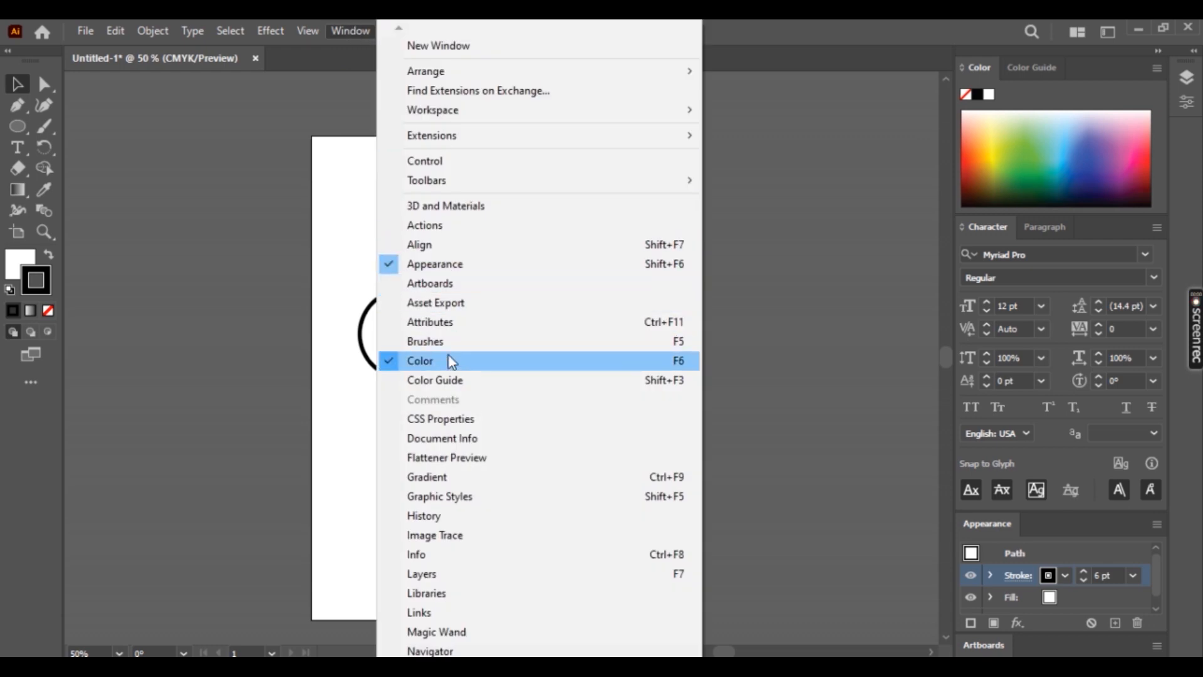
click(448, 360)
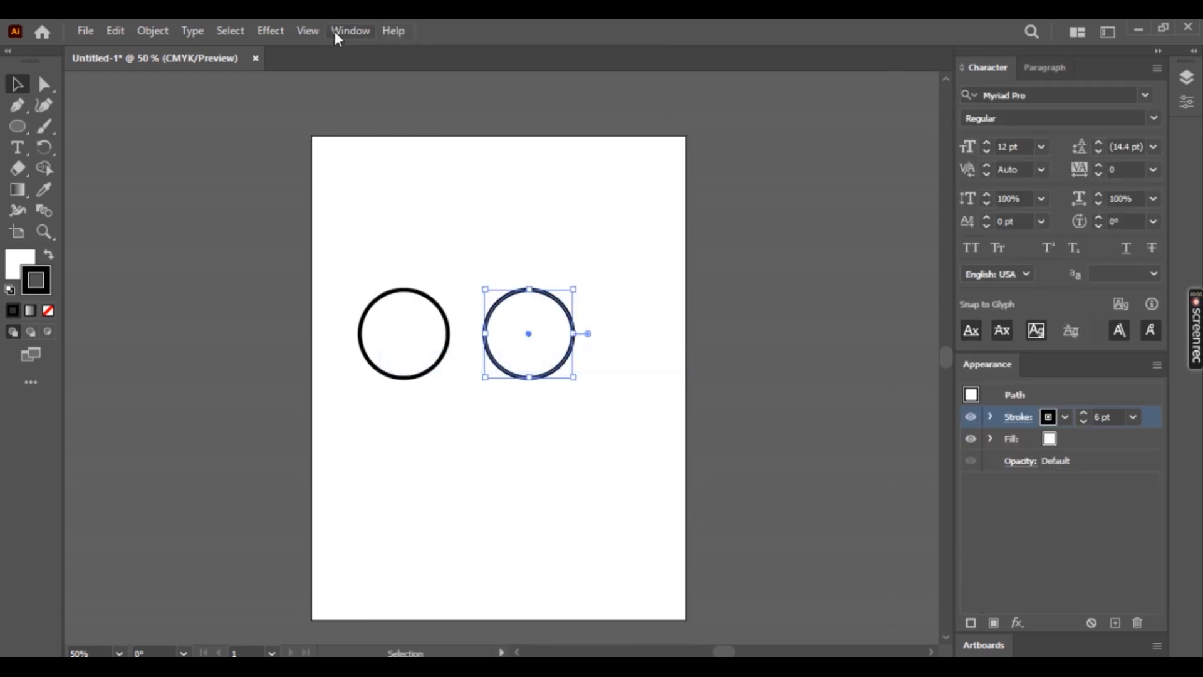
click(334, 33)
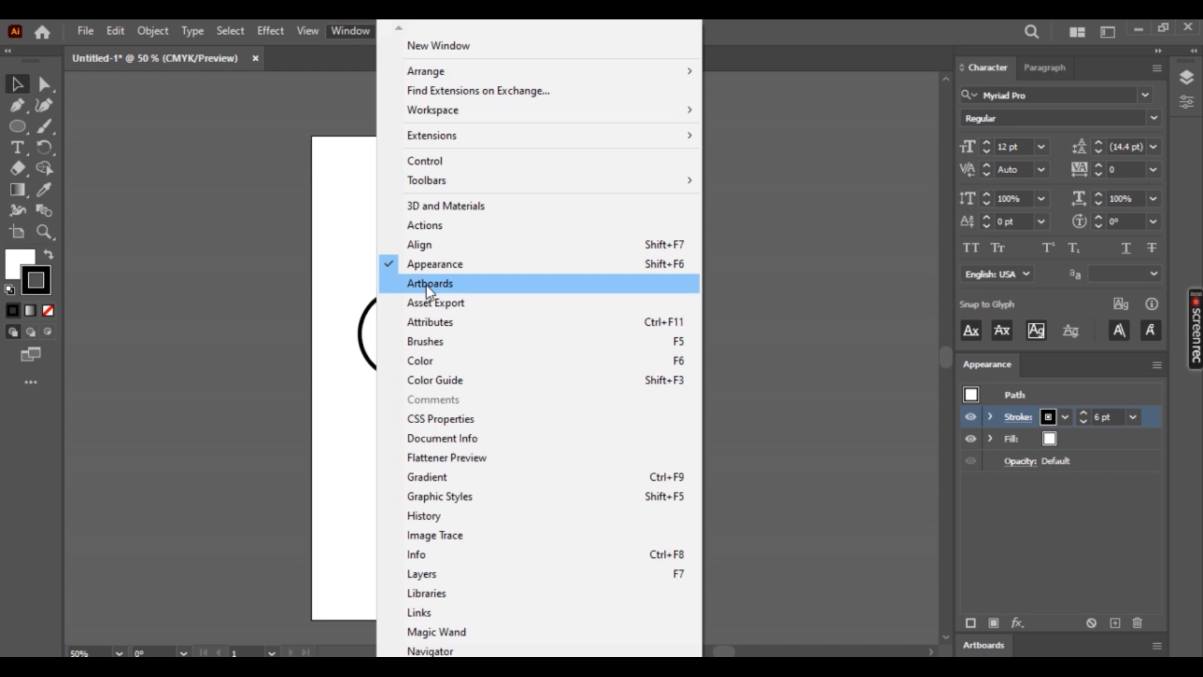
click(459, 363)
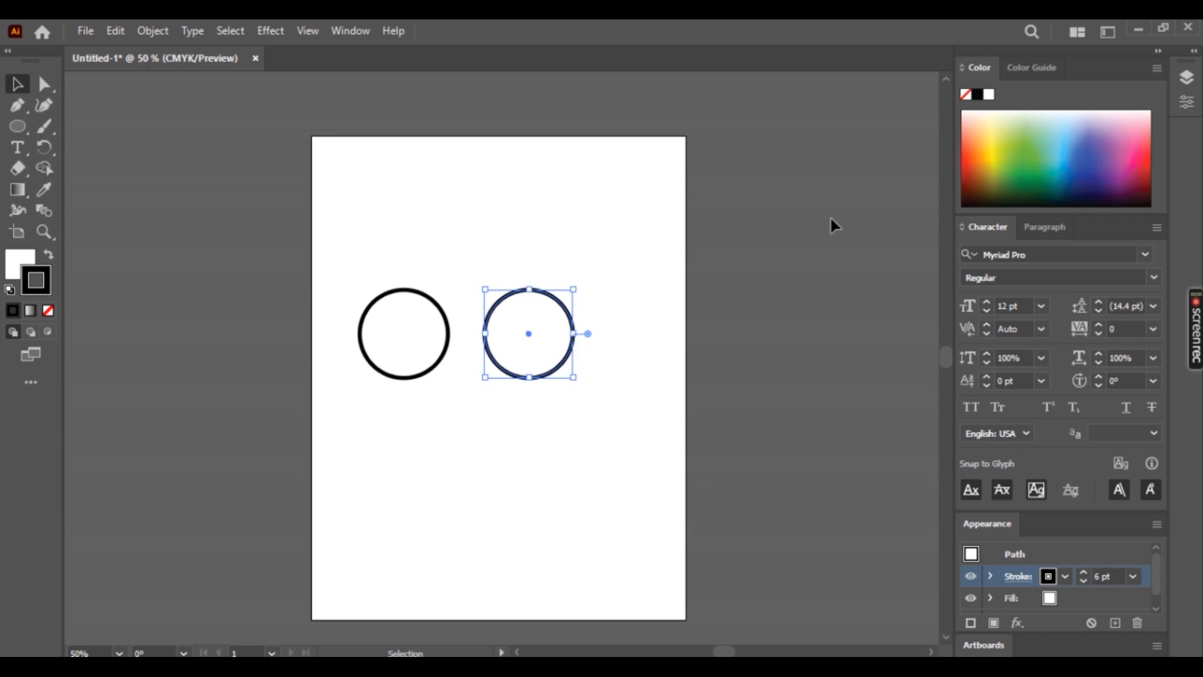
key(F6)
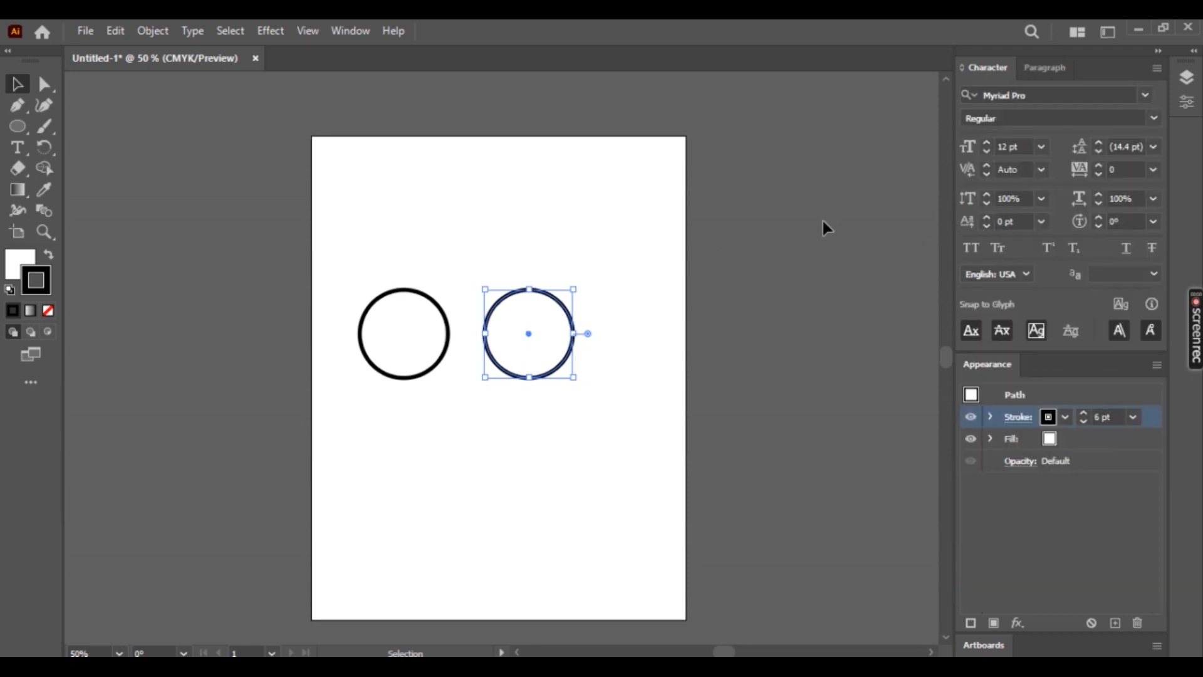
key(F6)
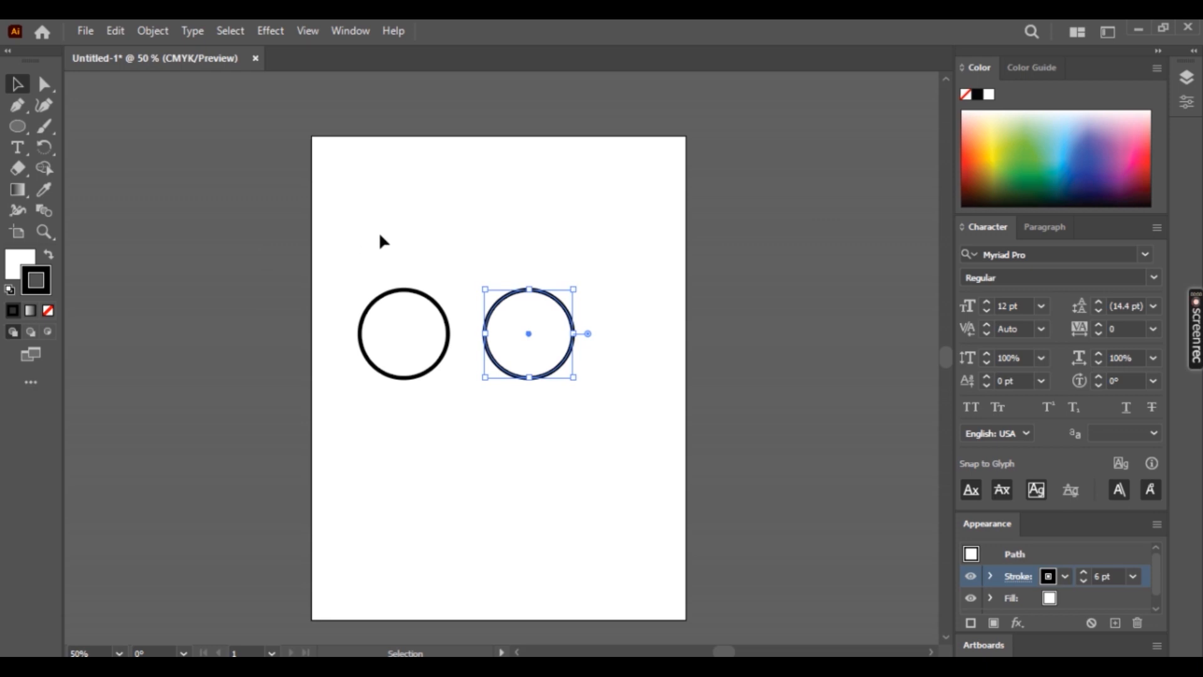
Deselect the circles and examine the lower-left outline of the right circle up close at 1600% magnification
click(416, 231)
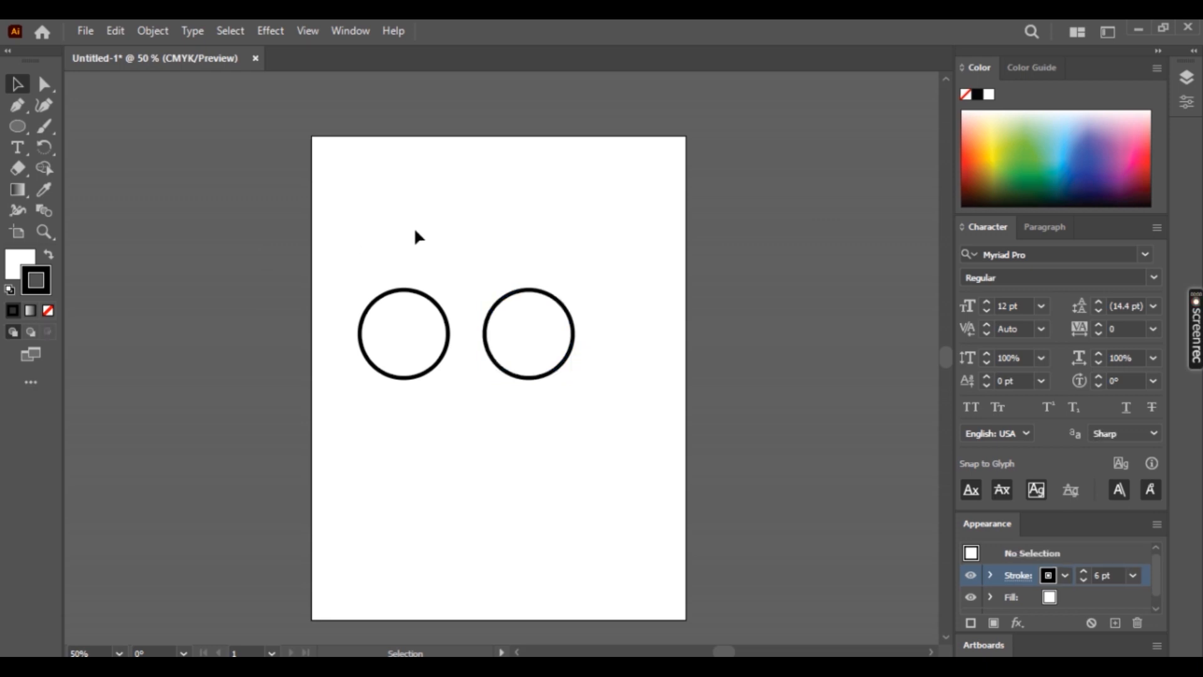
key(a)
key(alt)
key(ctrl+space)
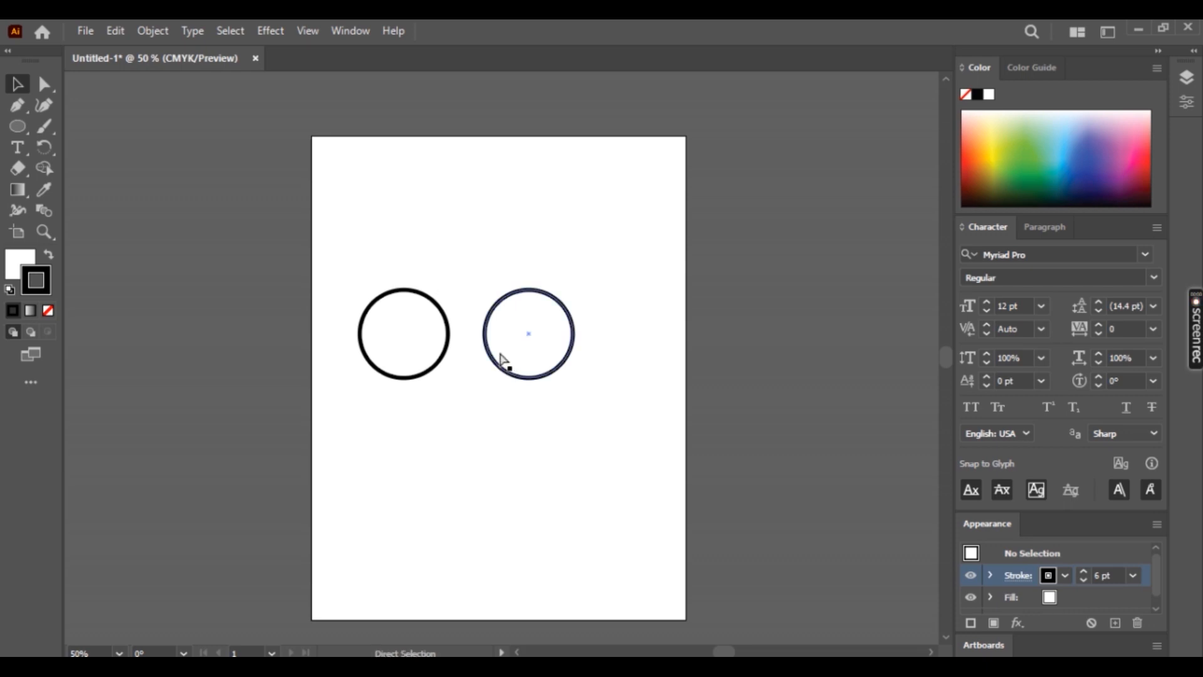
key(ctrl+space)
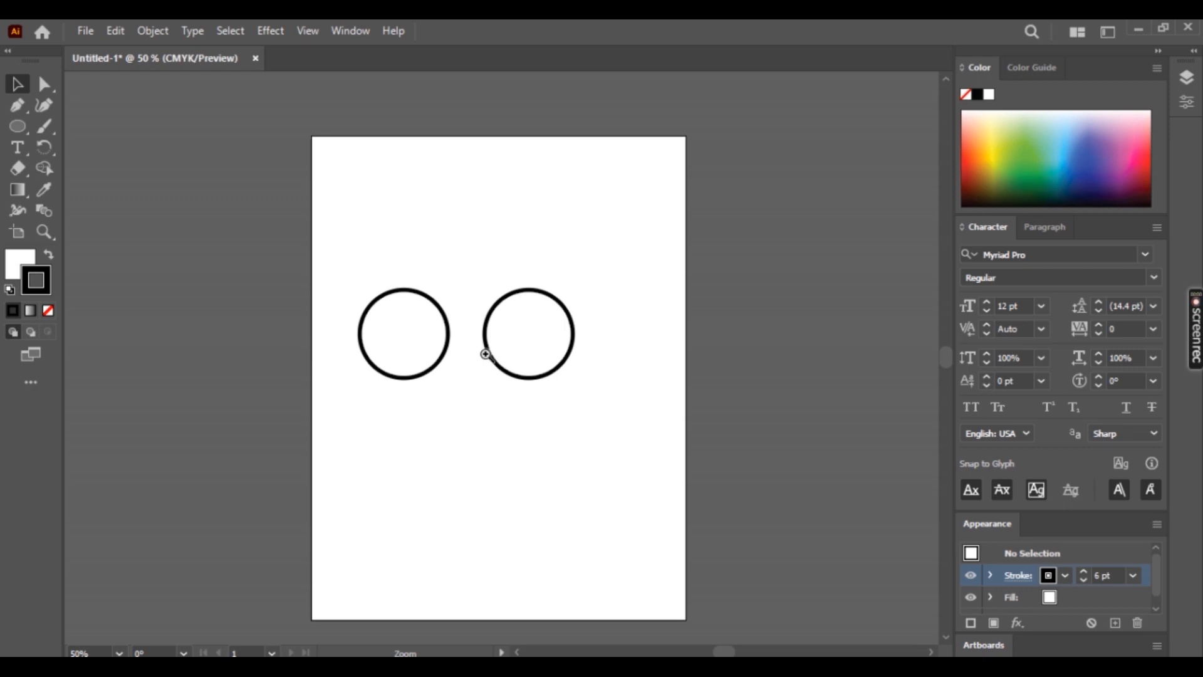
click(484, 354)
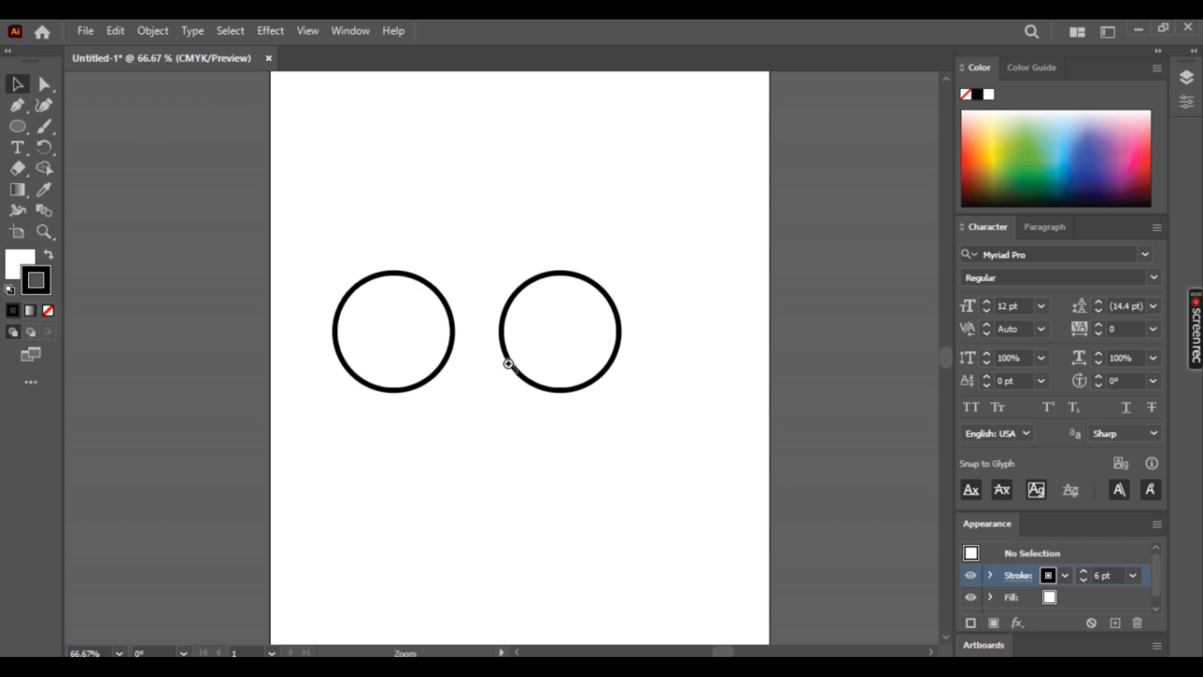
click(506, 361)
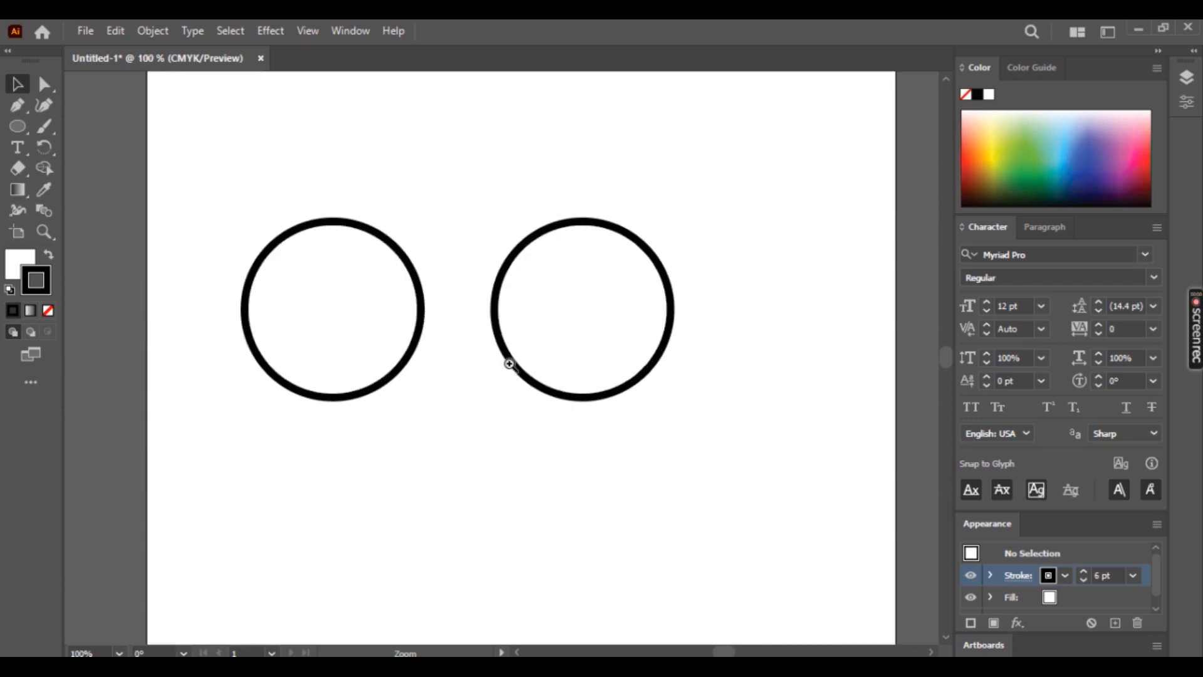
click(509, 363)
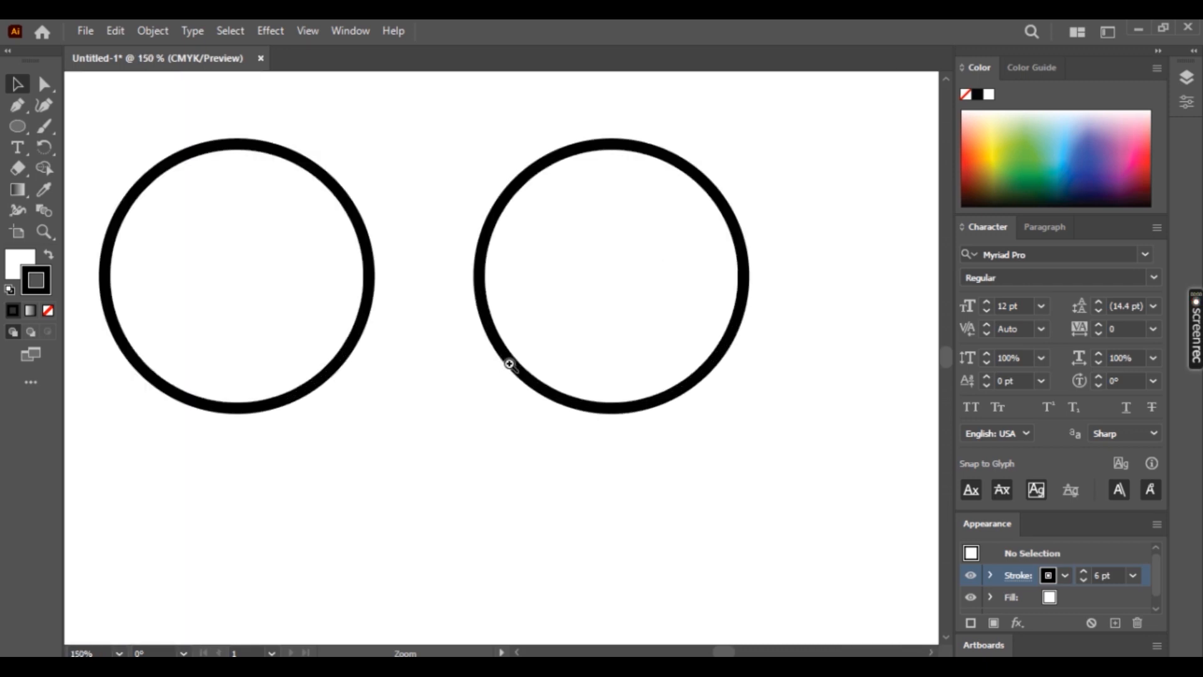
click(509, 364)
click(509, 363)
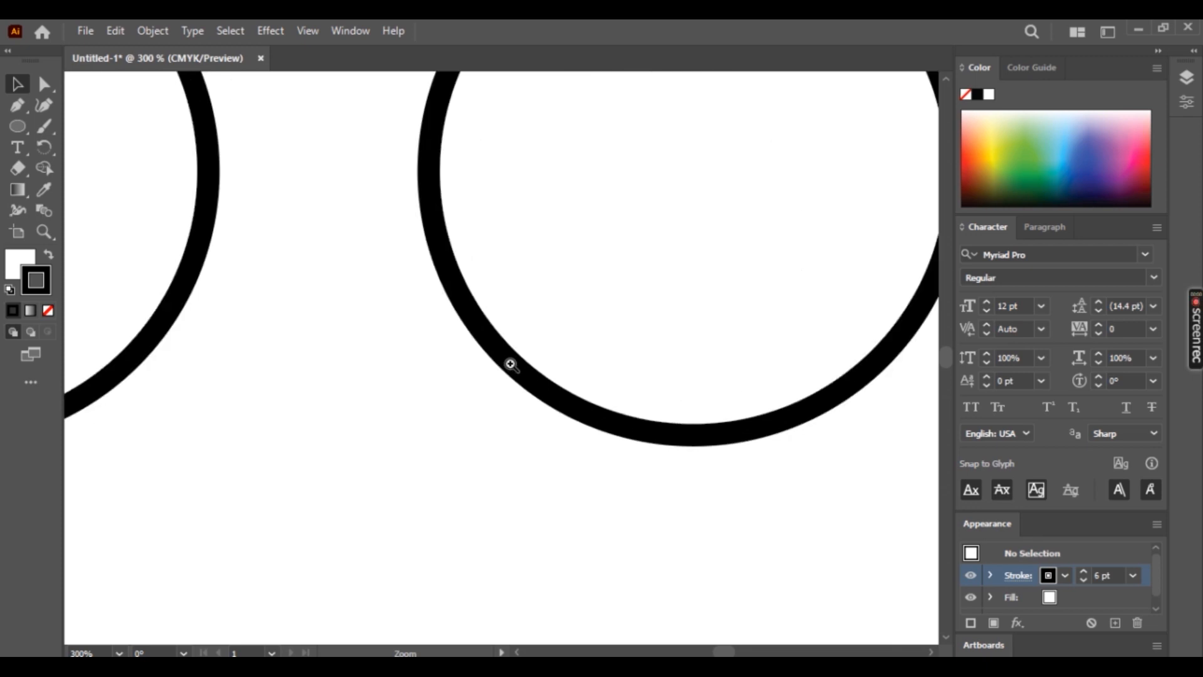
click(513, 418)
click(526, 394)
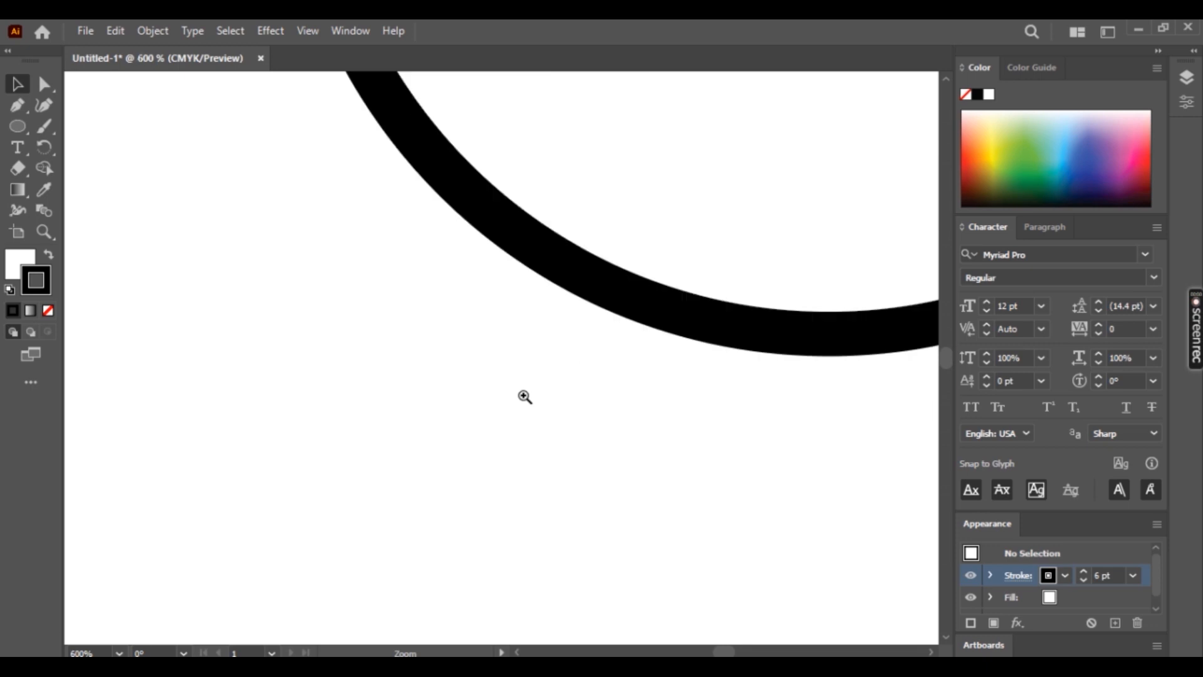
click(530, 313)
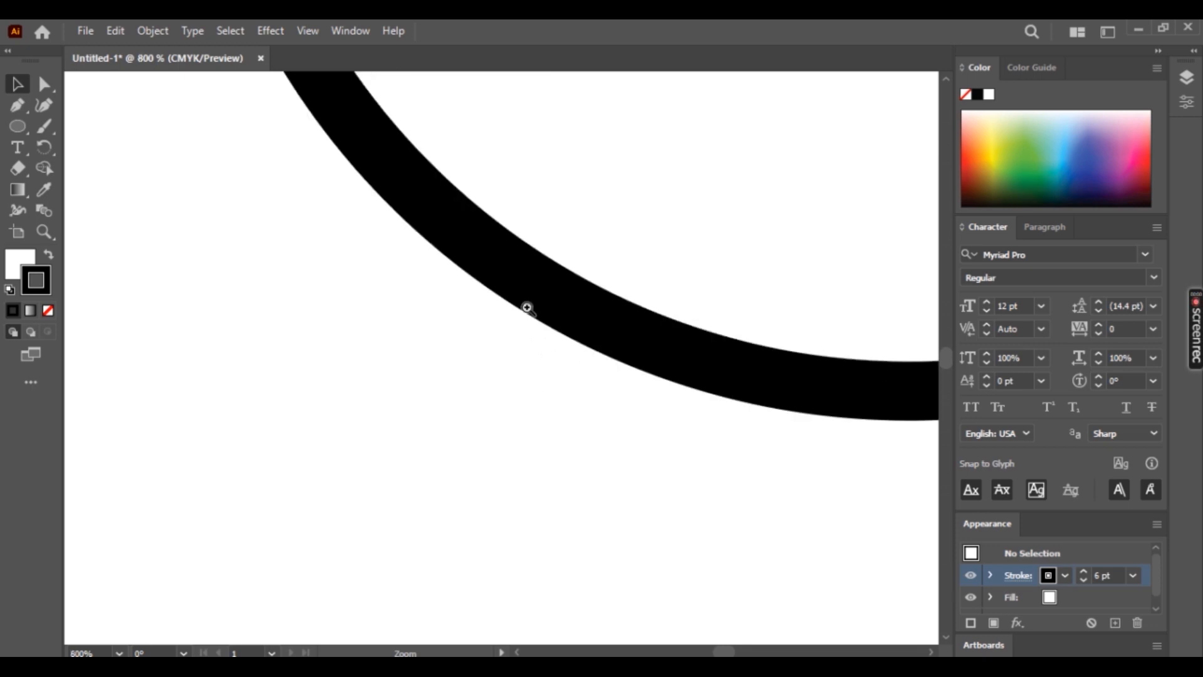
click(470, 276)
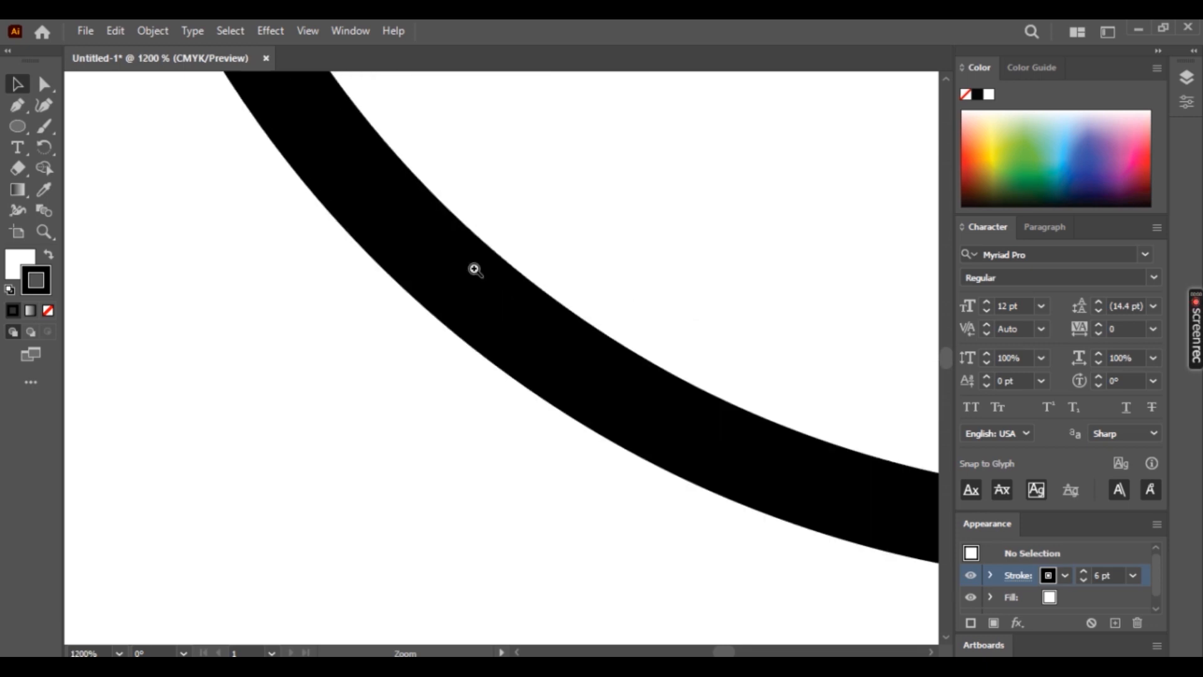
click(417, 289)
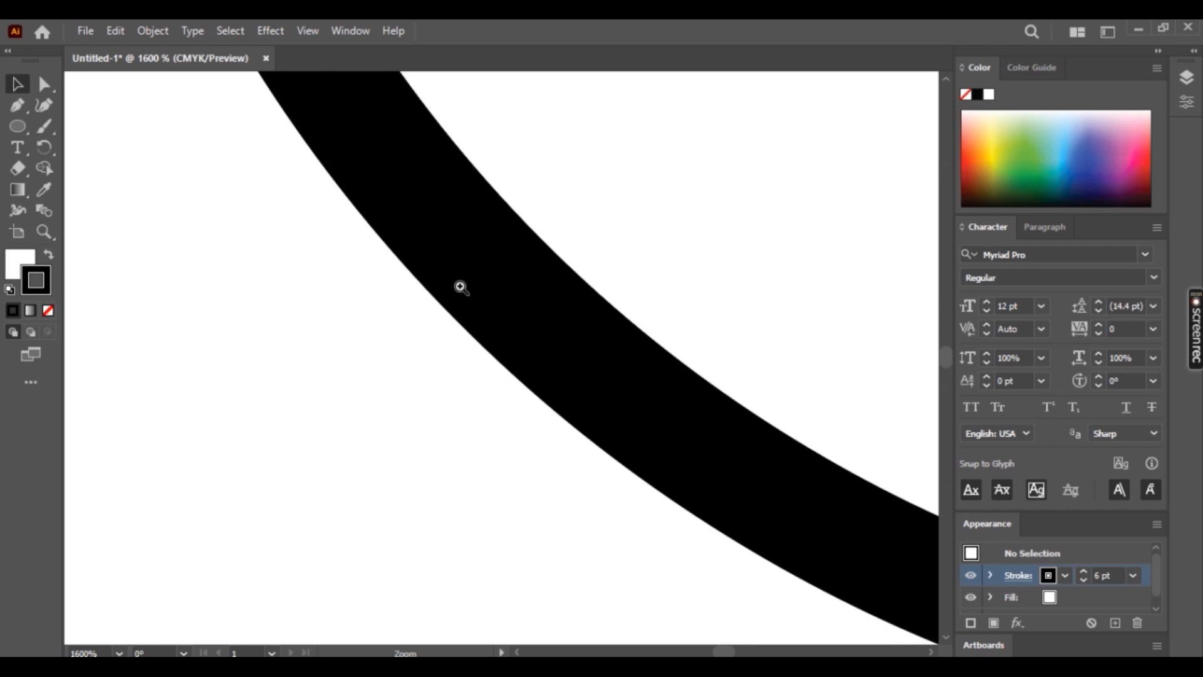
Select the right circle, view both outlines together, and examine the left circle's lower-right outline at 1200% magnification
key(v)
click(594, 375)
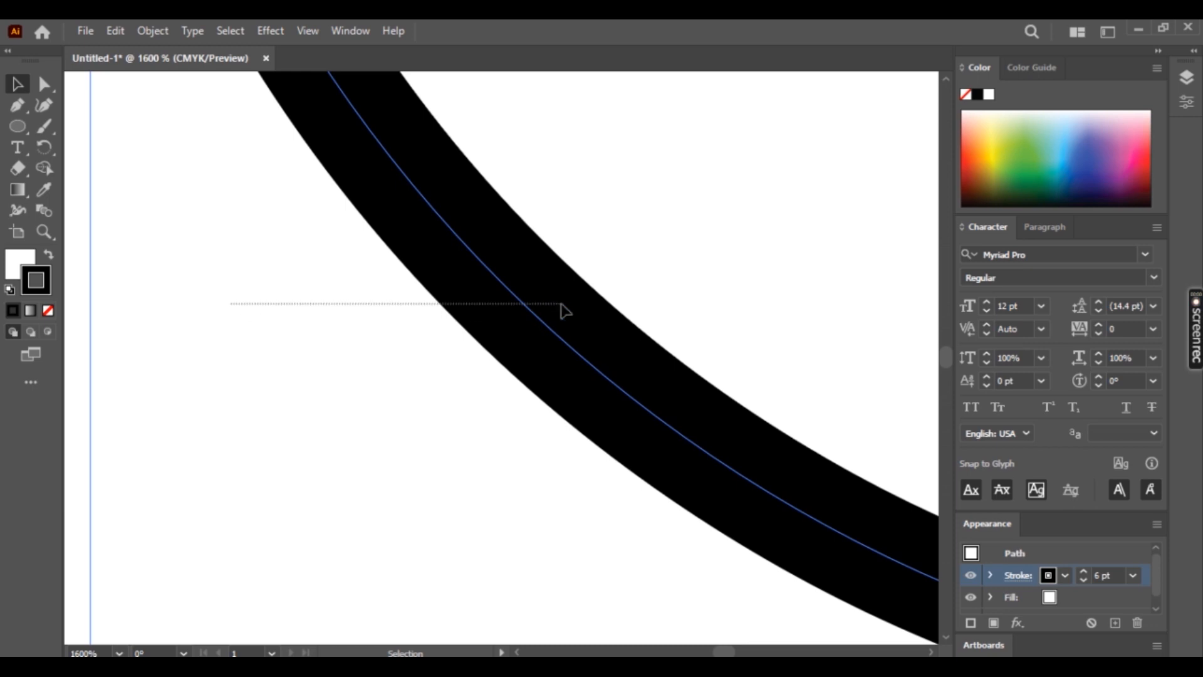
key(ctrl)
key(ctrl+alt+space)
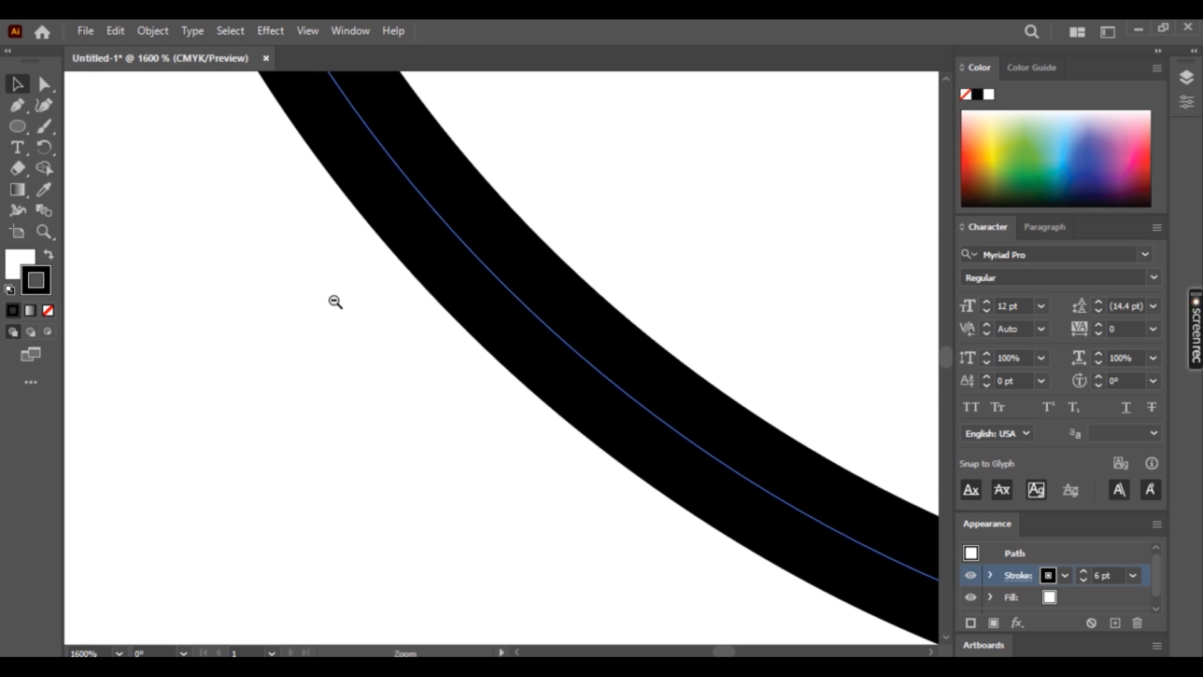
click(335, 302)
click(407, 296)
click(407, 295)
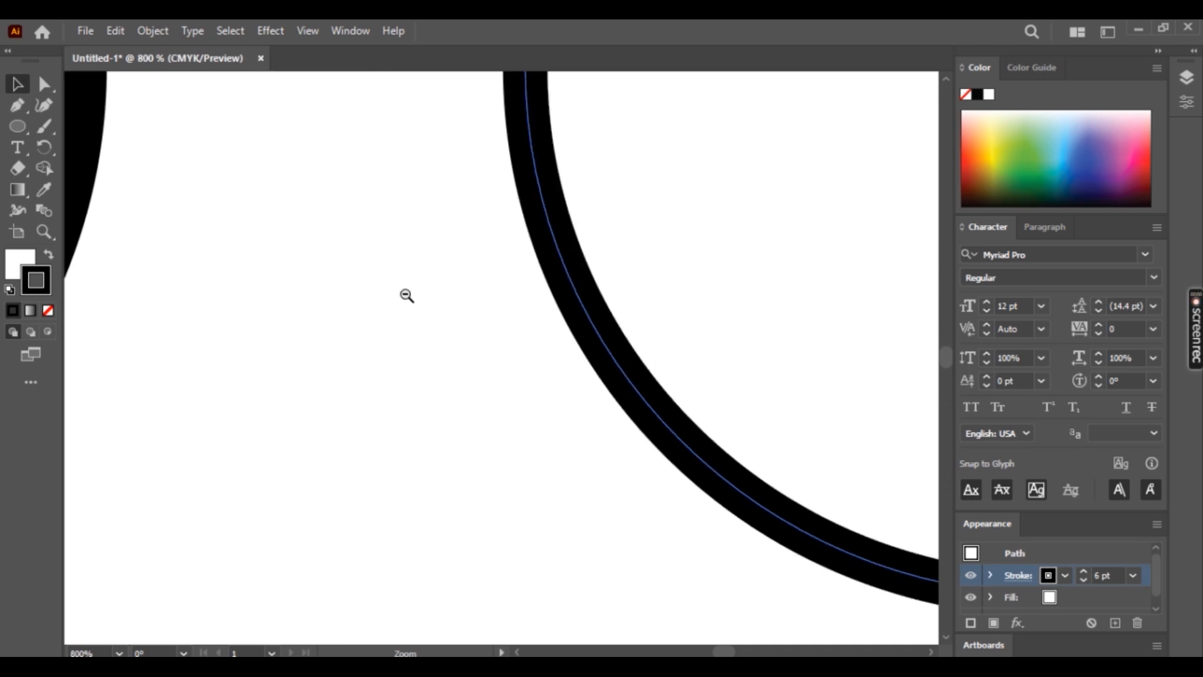
click(413, 292)
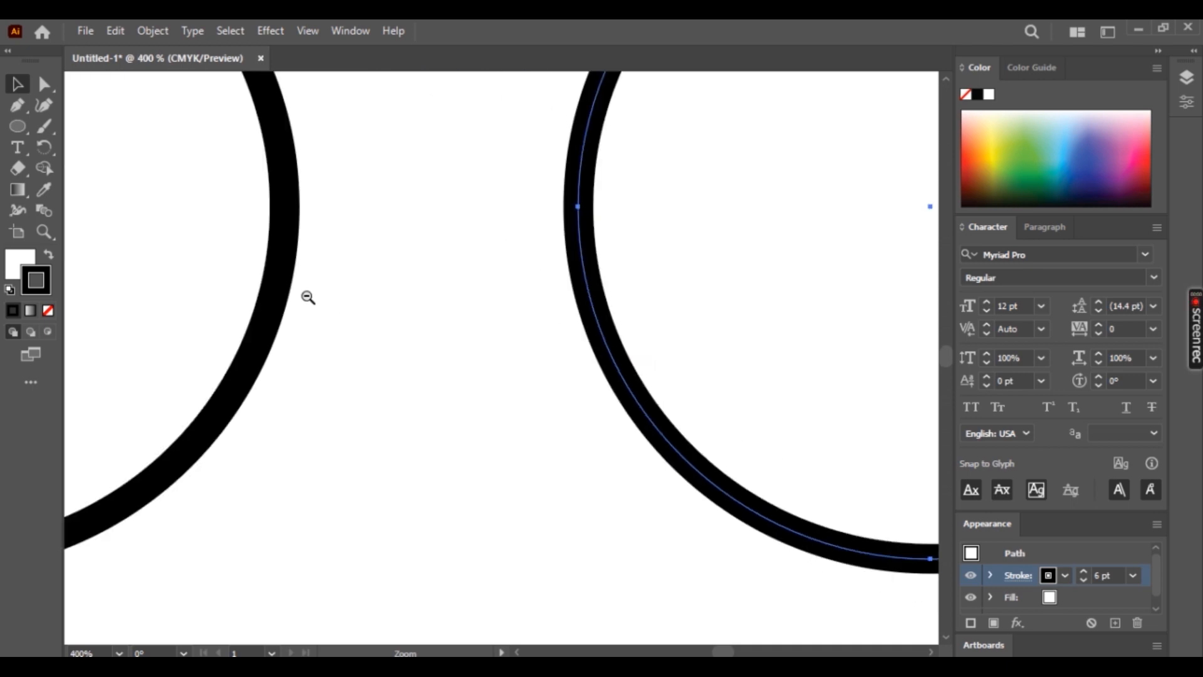
click(276, 313)
click(478, 375)
click(523, 374)
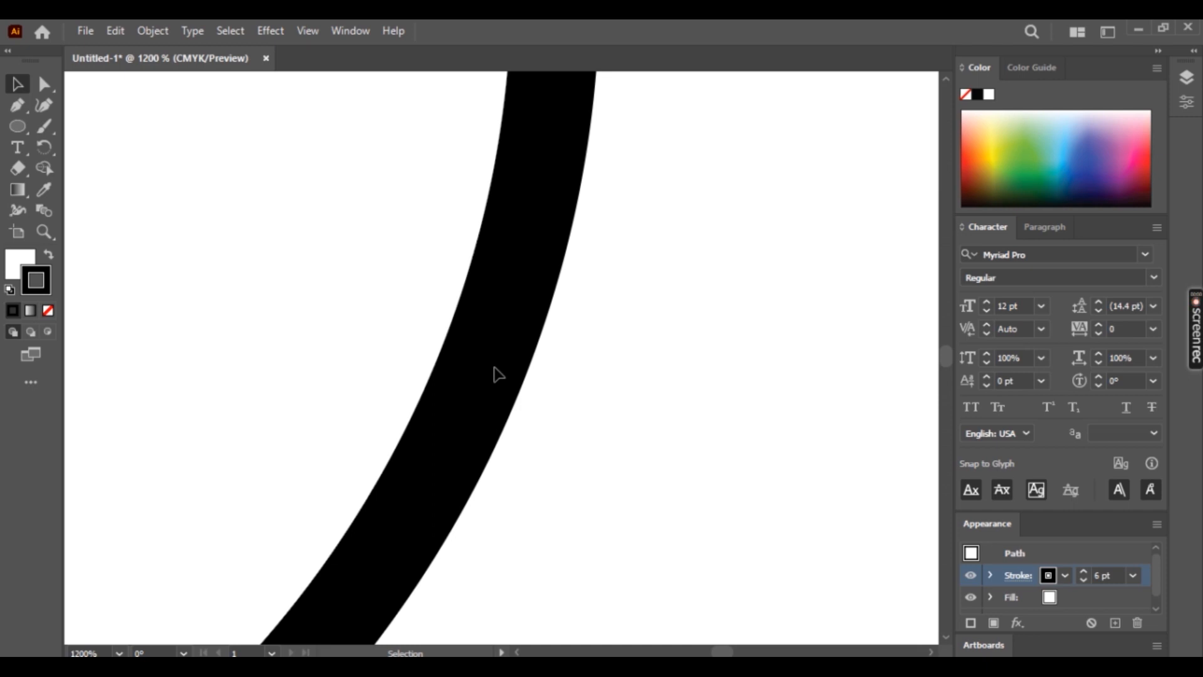
Recolor the left circle's stroke dark green and the right circle's stroke a slightly darker green
key(ctrl+alt+space)
ctrl+alt+click(556, 368)
ctrl+alt+click(570, 370)
ctrl+alt+click(569, 368)
ctrl+alt+click(568, 368)
ctrl+alt+click(501, 368)
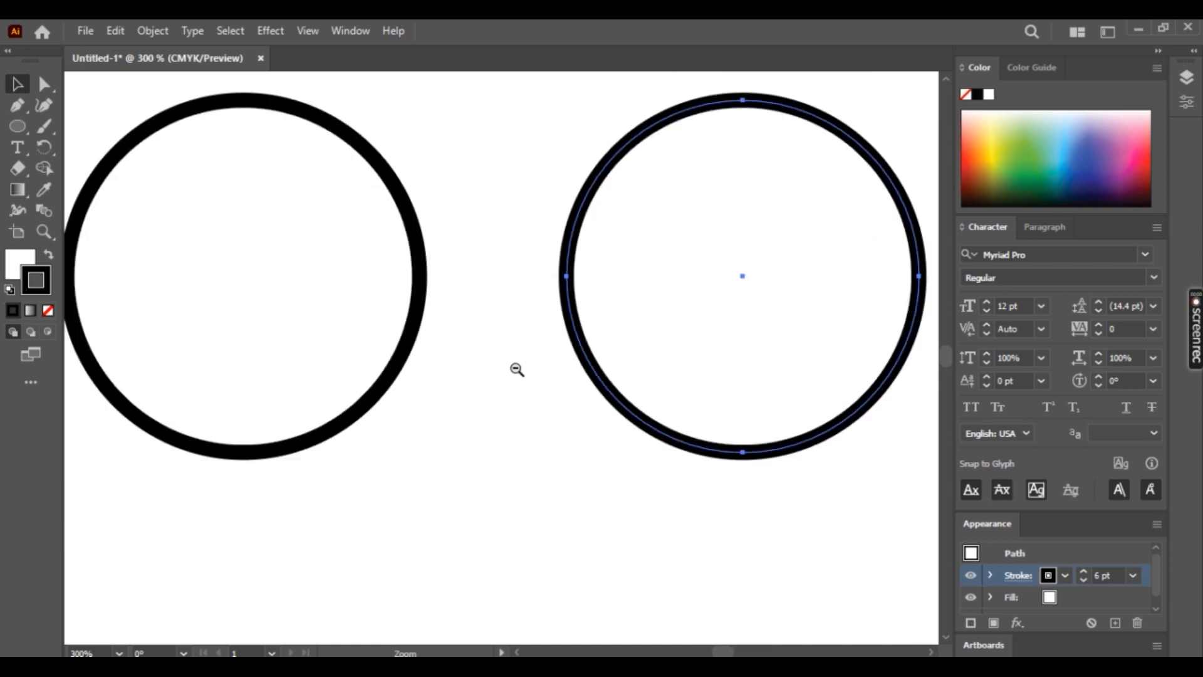
ctrl+alt+click(485, 370)
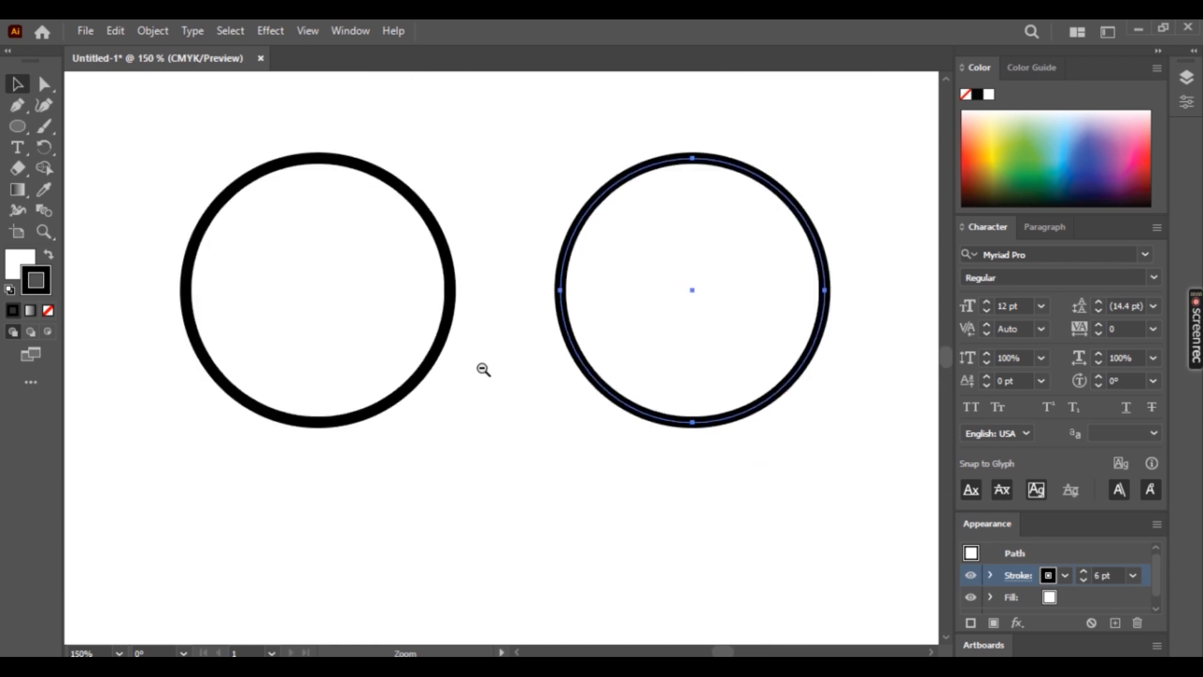
click(438, 355)
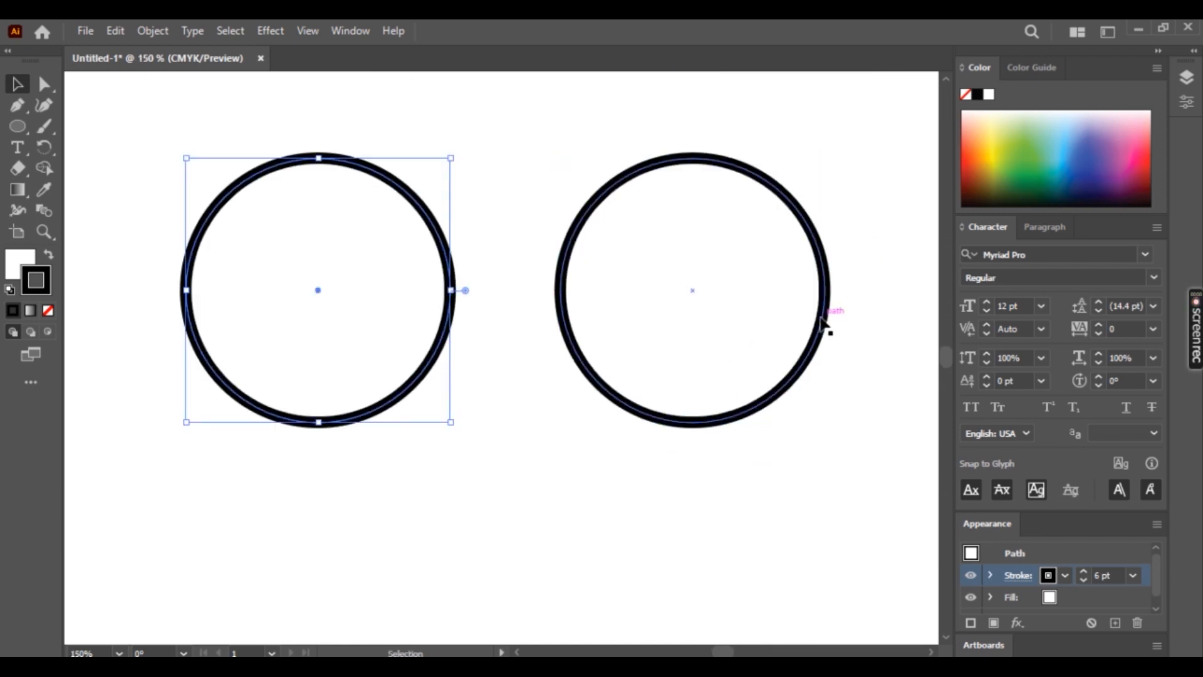
click(1022, 182)
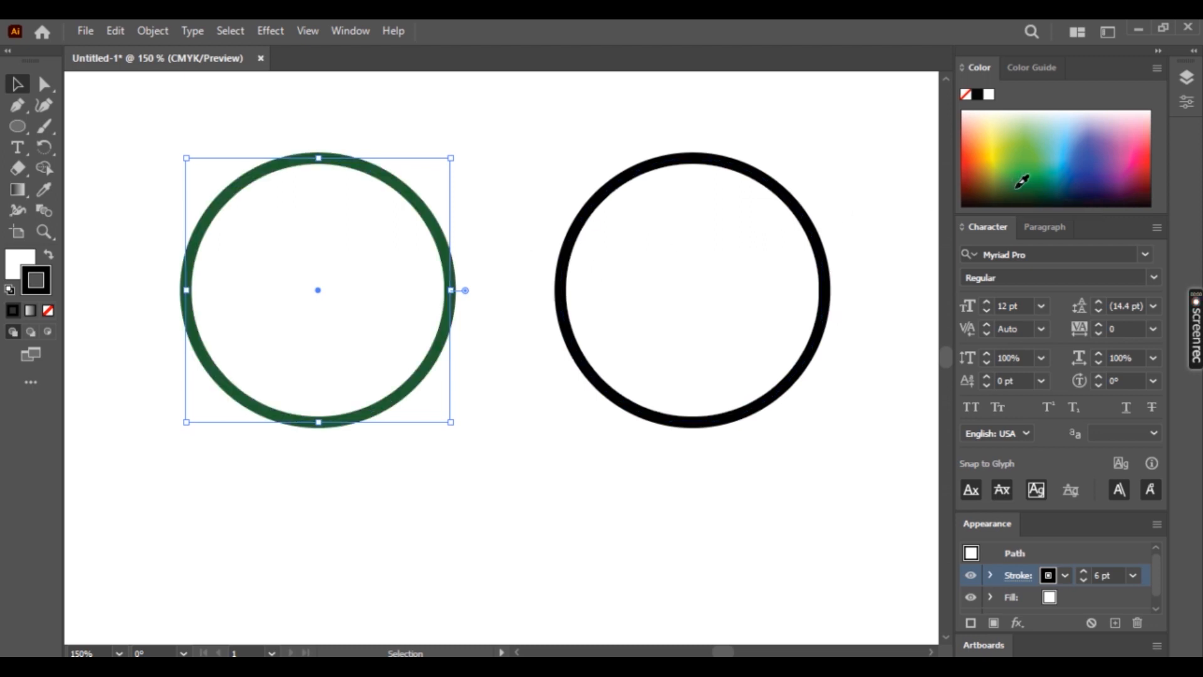
click(572, 250)
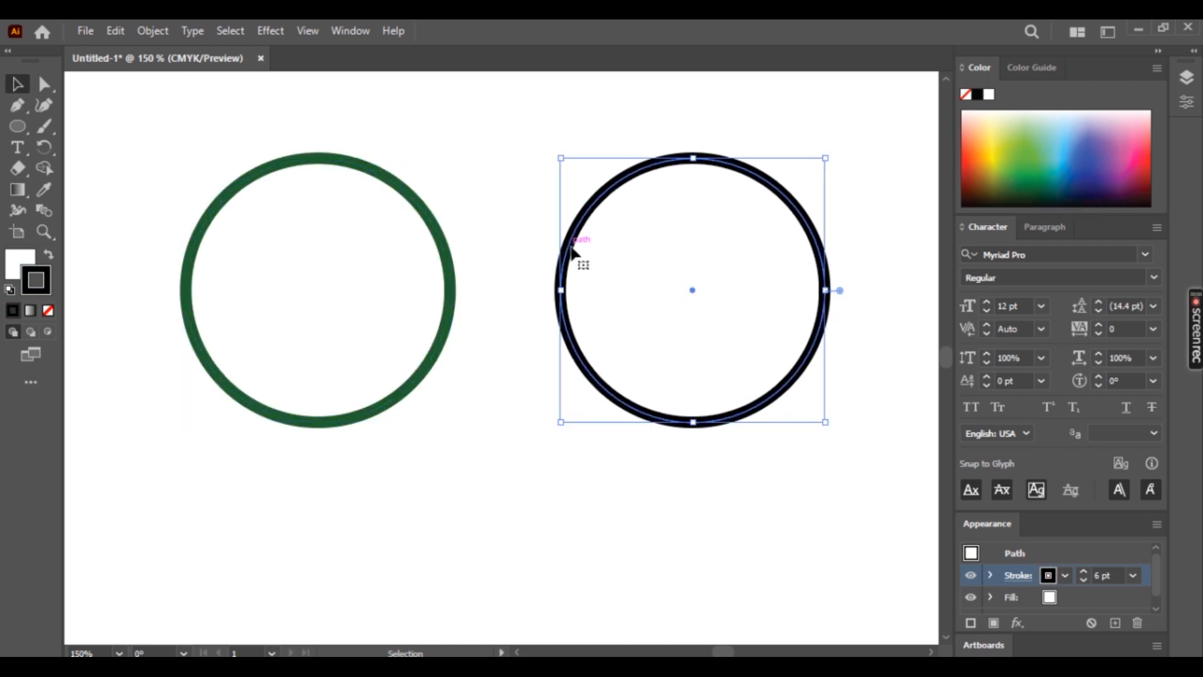
click(1020, 192)
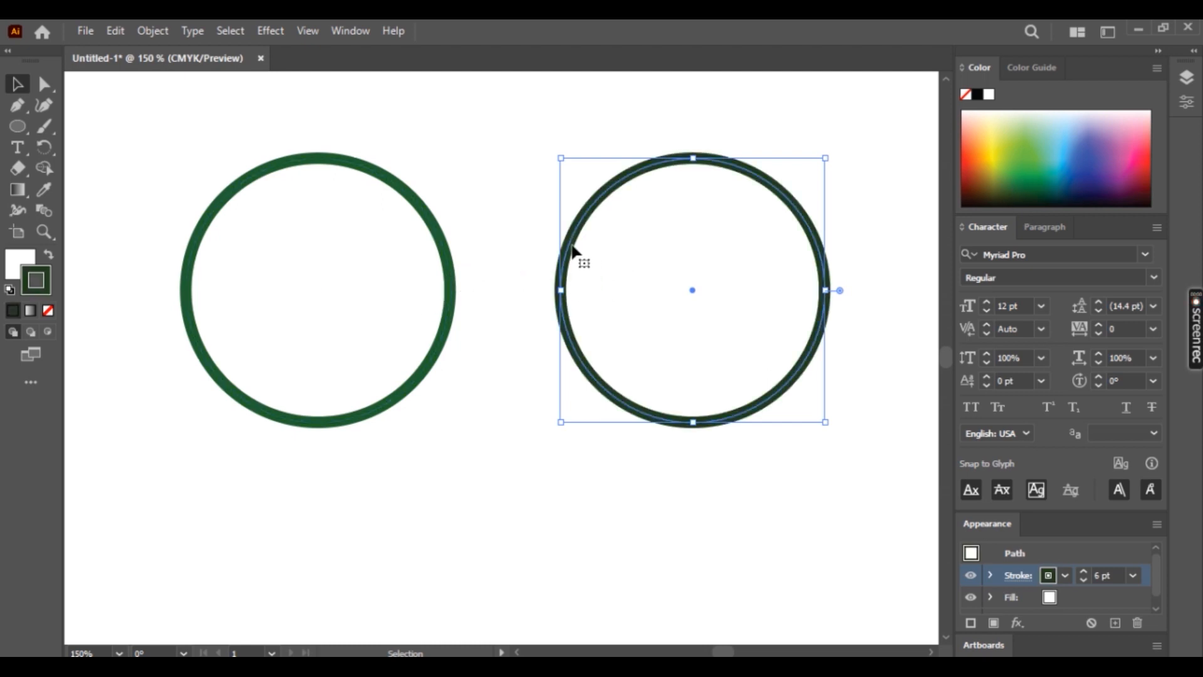
Rasterize the right circle in CMYK at High (300 ppi) with a transparent background
click(150, 32)
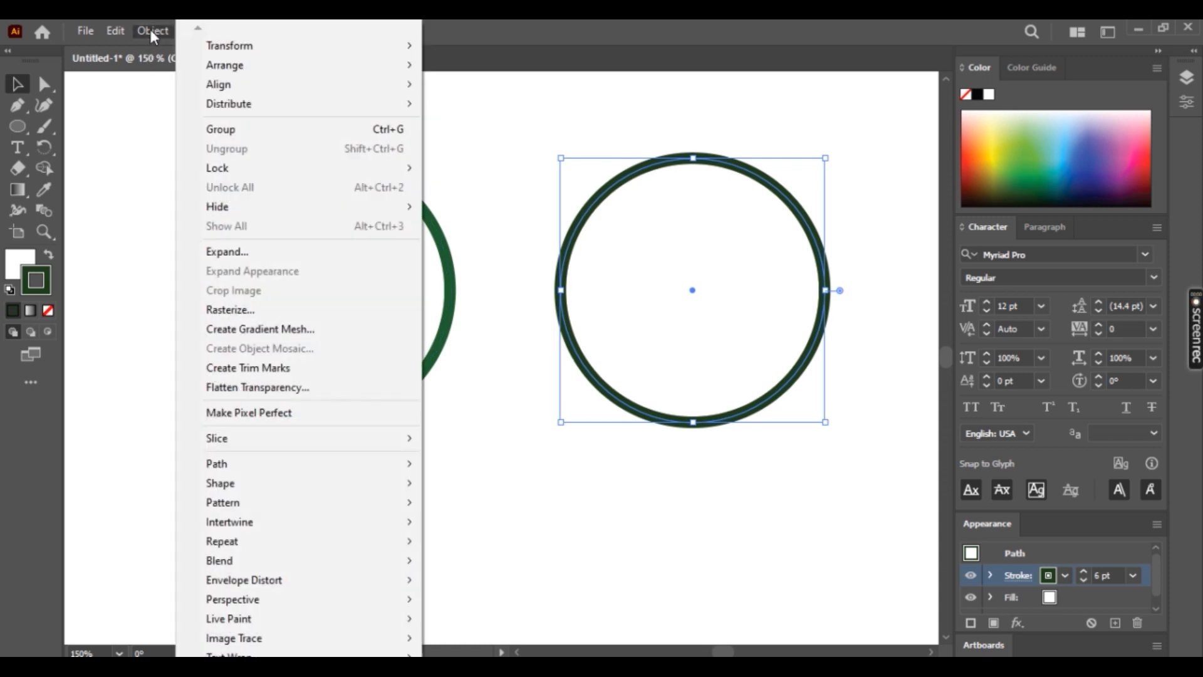
click(297, 314)
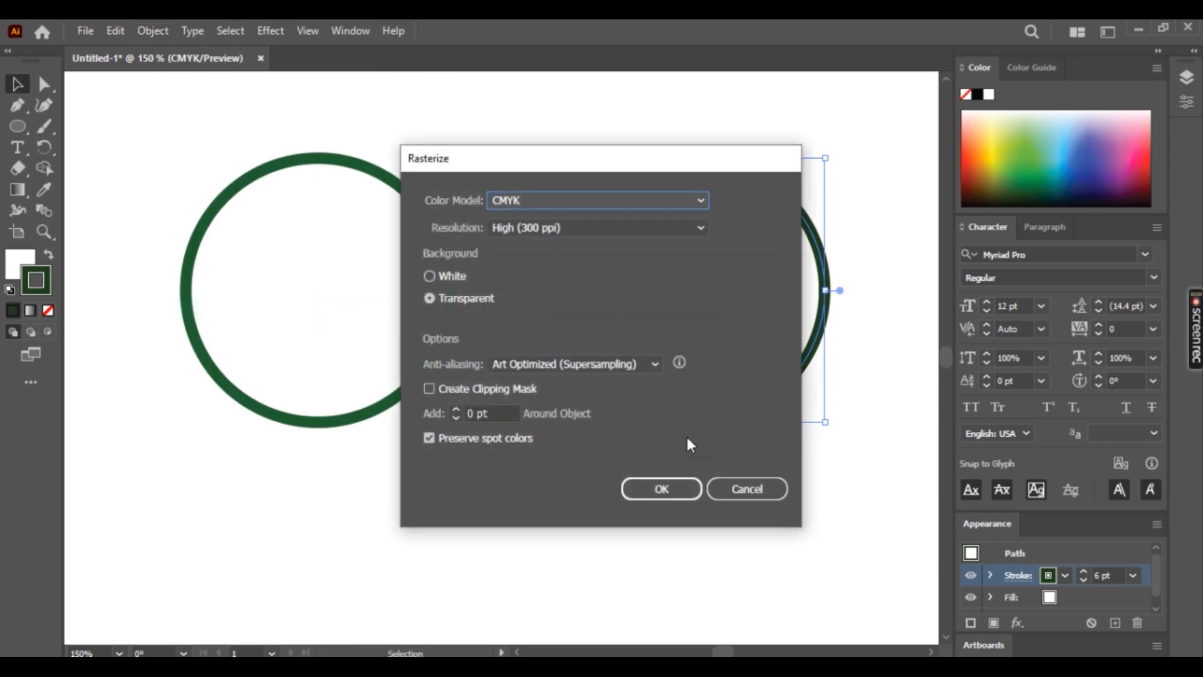
click(429, 276)
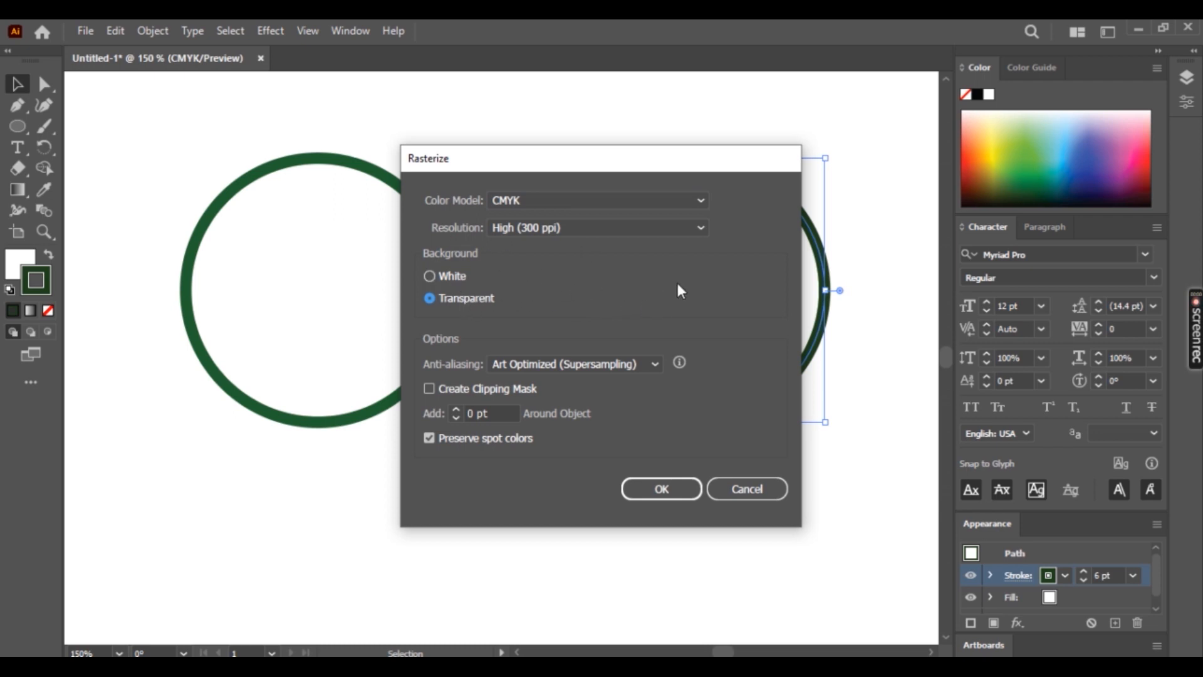
click(658, 491)
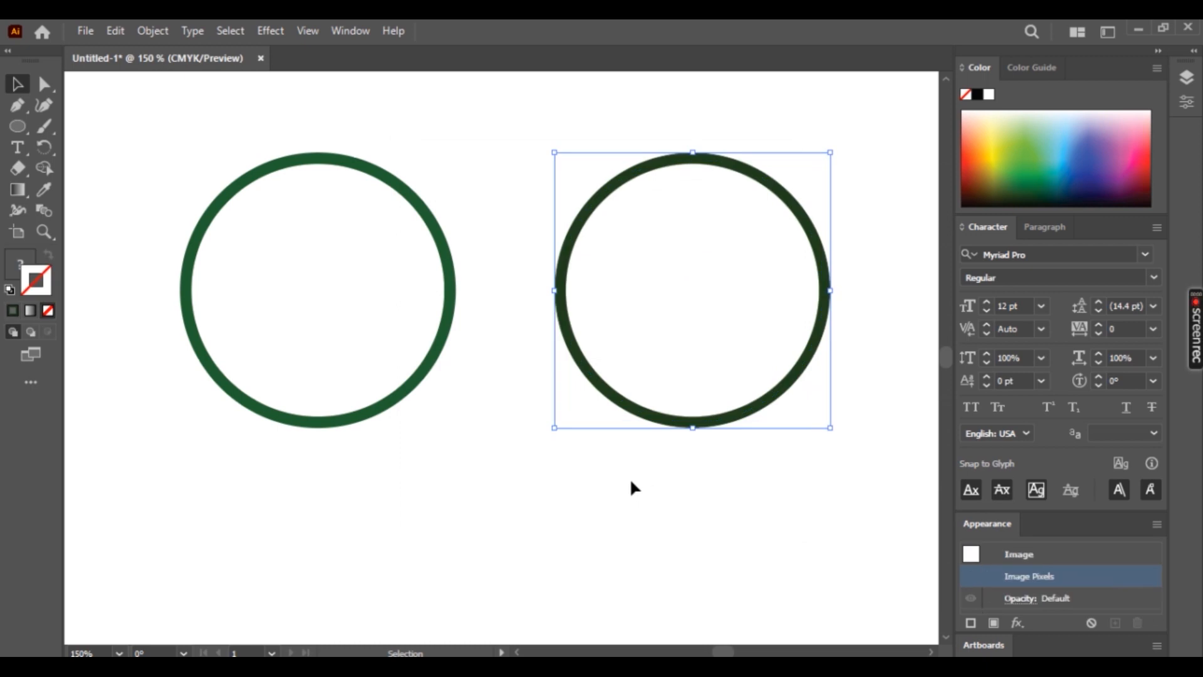
Select the left vector circle and the rasterized right circle in turn to compare their selection outlines and appearance
click(450, 282)
click(488, 196)
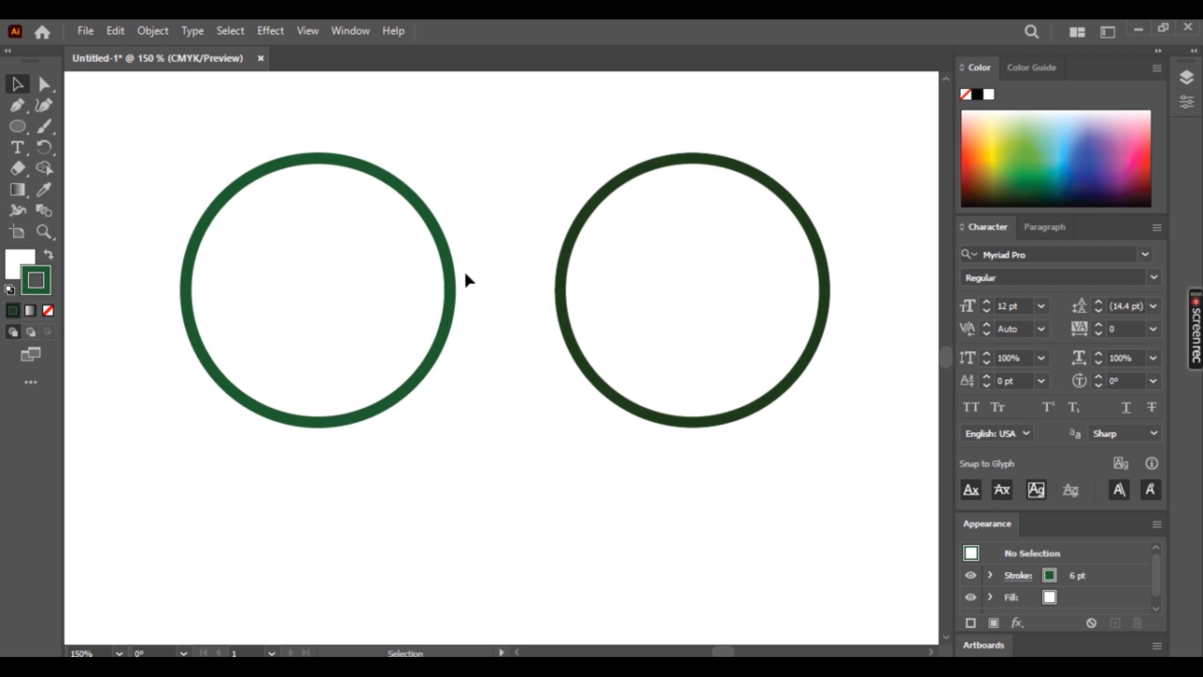
click(451, 282)
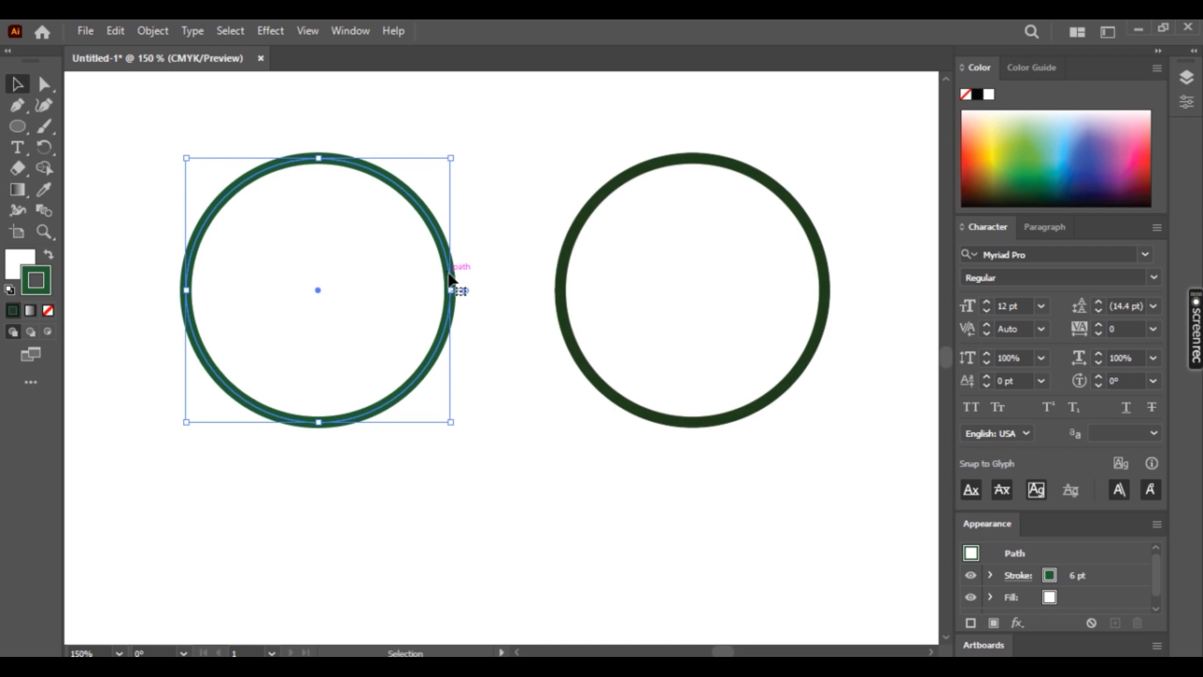
click(559, 283)
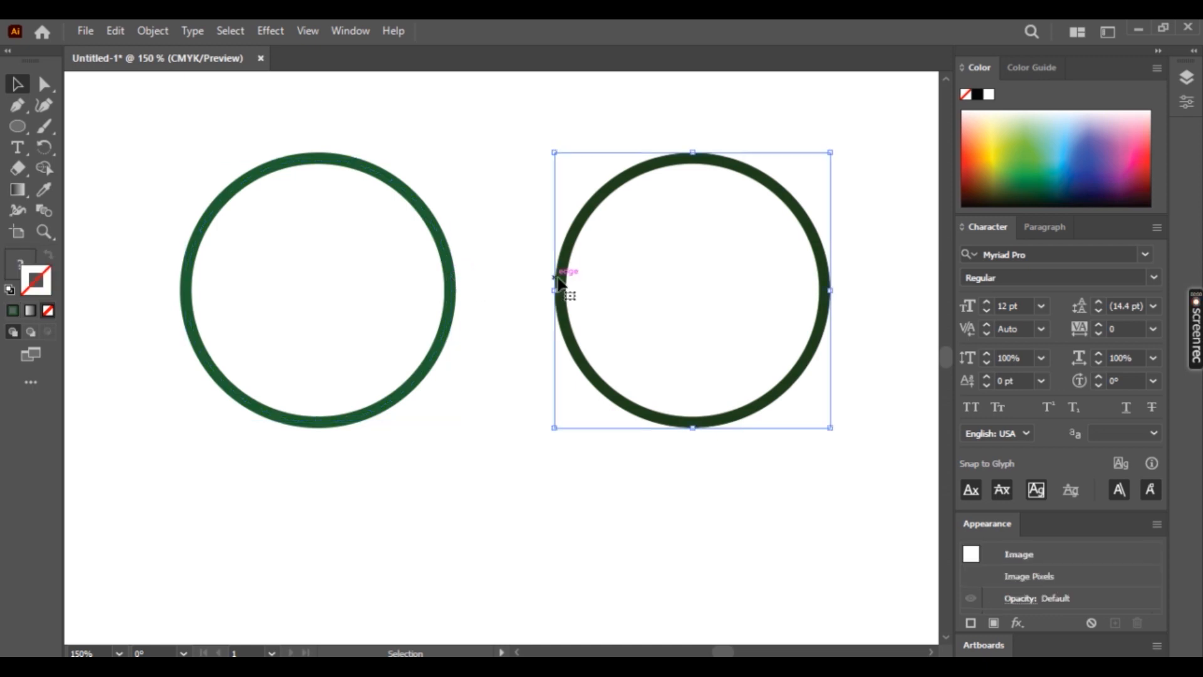
Examine the left edge of the rasterized right circle up close at 6400% magnification
key(a)
key(ctrl+space)
click(510, 322)
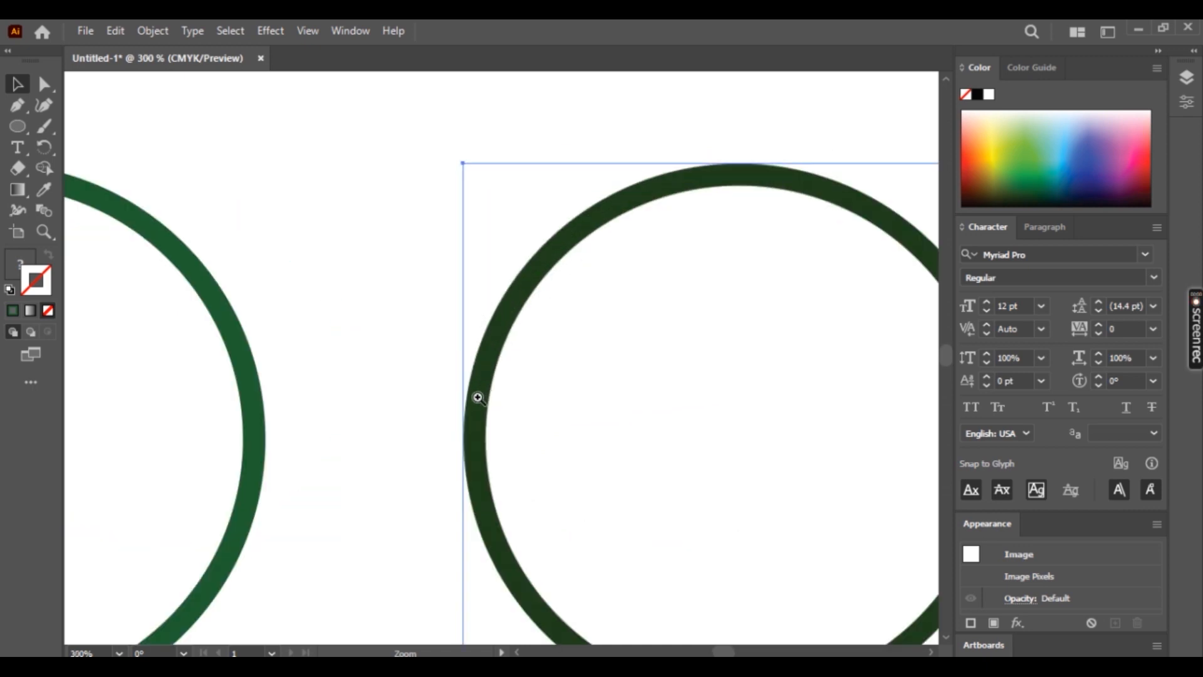
click(483, 463)
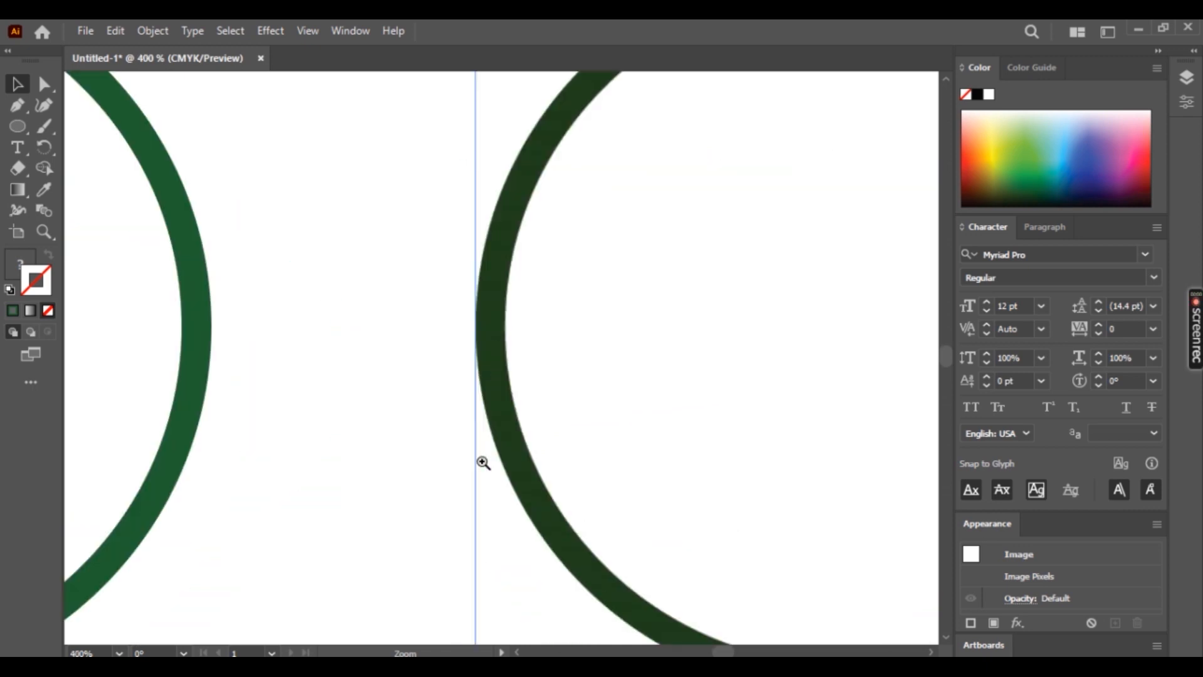
click(490, 356)
click(489, 354)
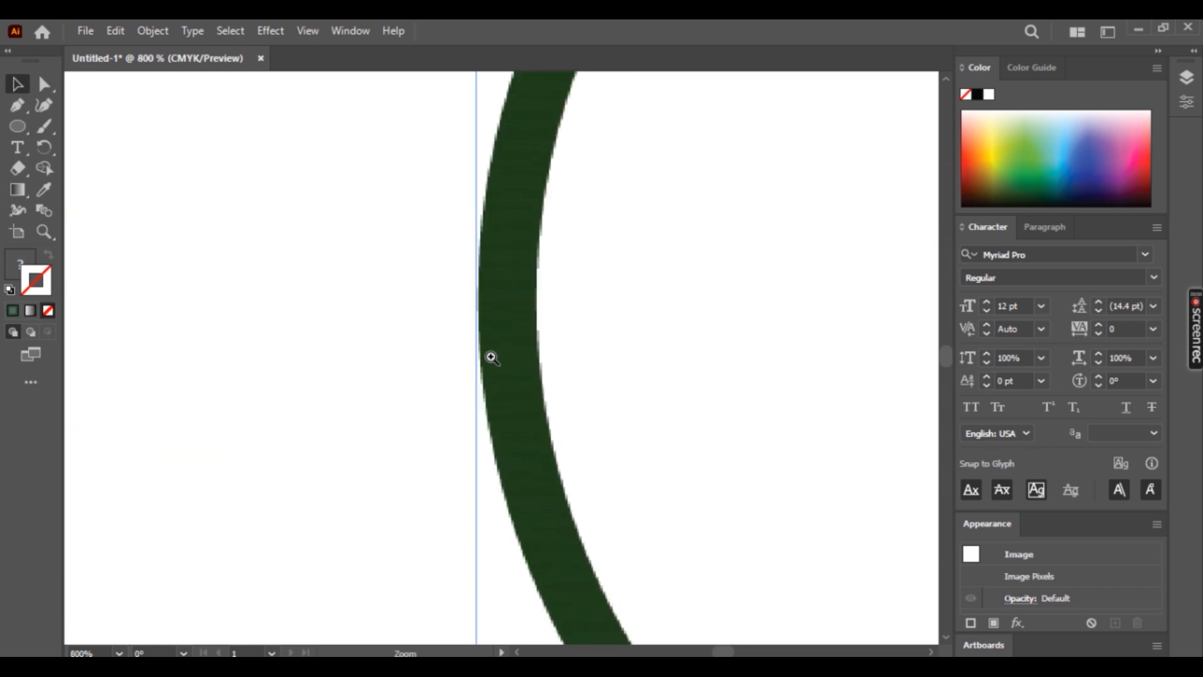
click(500, 430)
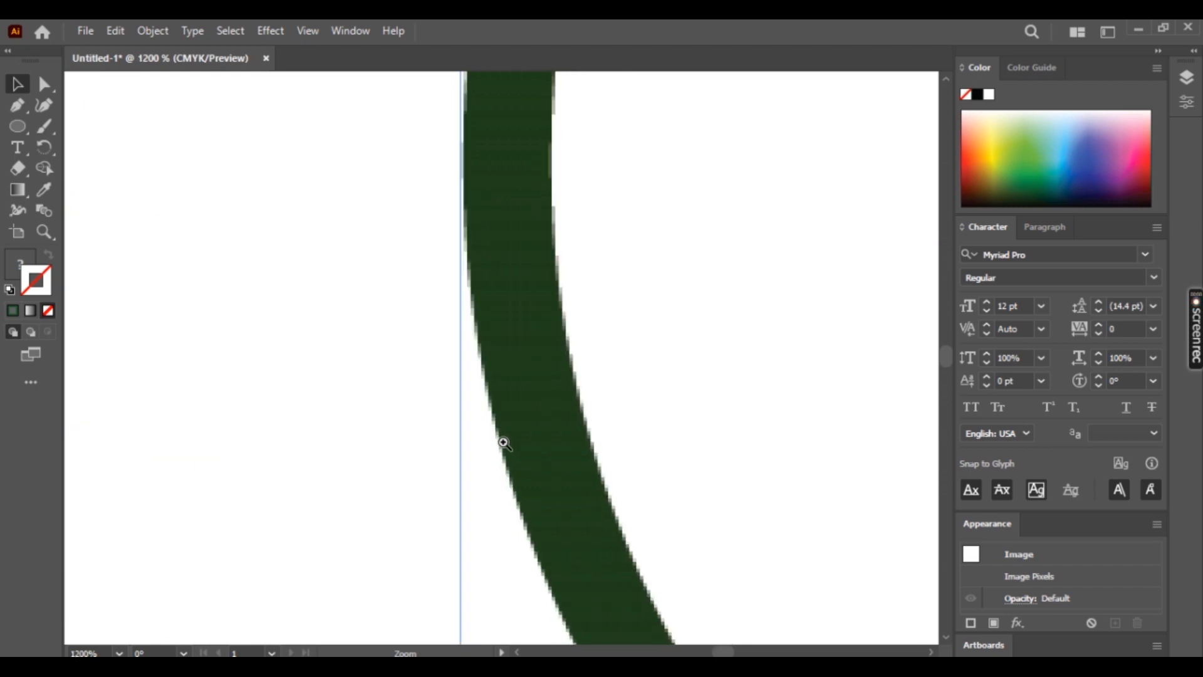
click(507, 439)
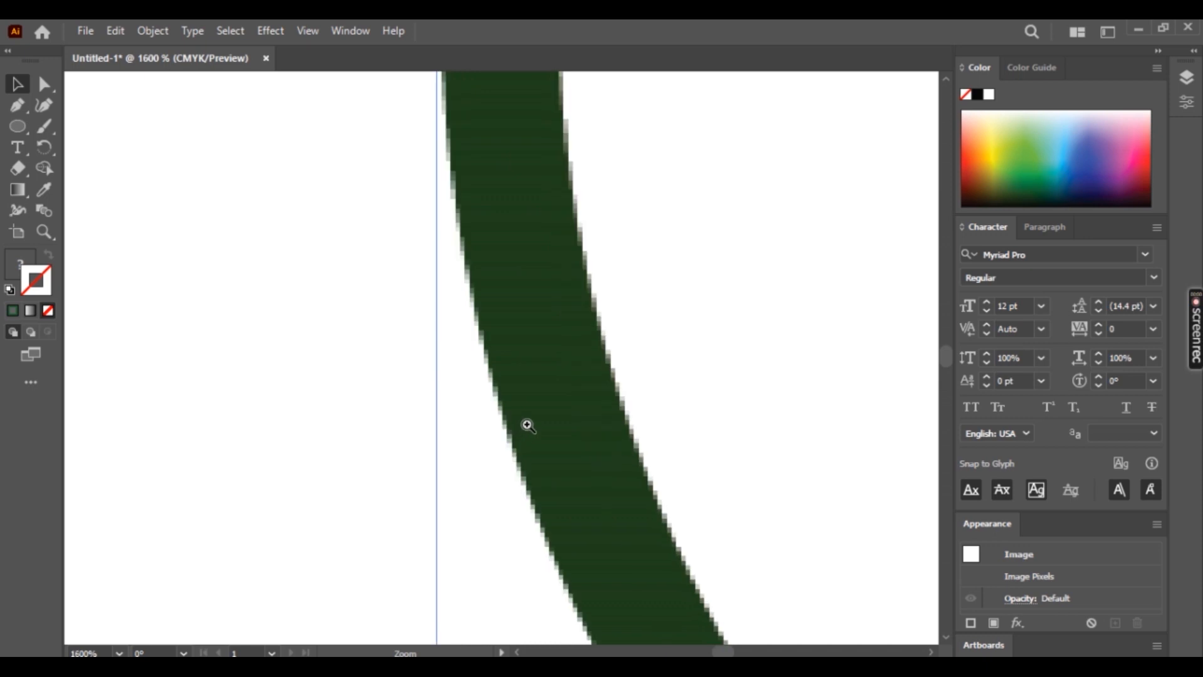
click(532, 424)
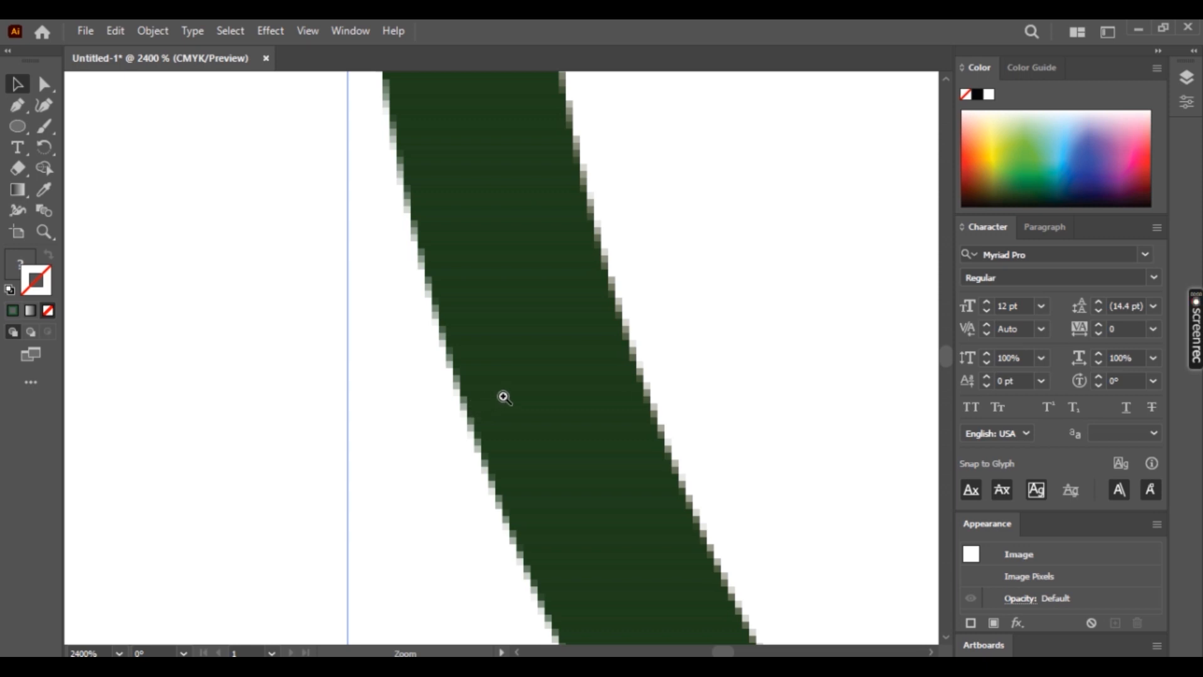
click(462, 407)
click(519, 408)
click(521, 402)
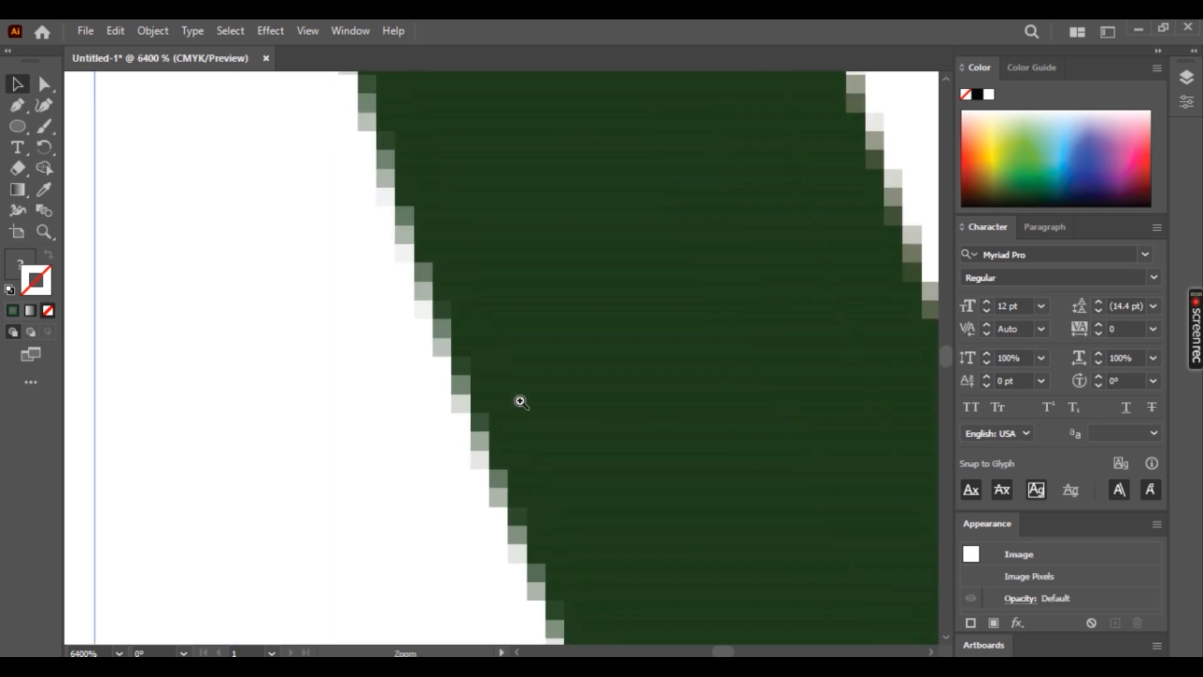
View the facing edges of both circles side by side at 600% magnification and select the left circle
key(v)
key(ctrl)
key(ctrl+alt+space)
ctrl+alt+click(466, 393)
ctrl+alt+click(544, 393)
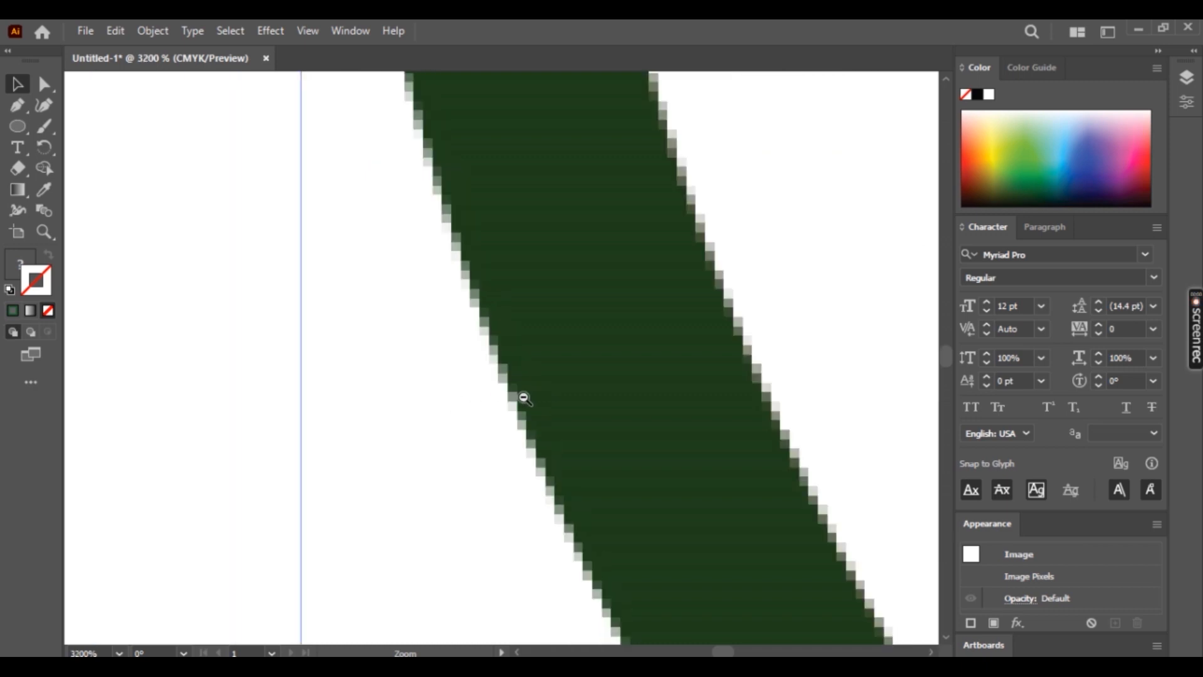
ctrl+alt+click(523, 397)
ctrl+alt+click(520, 396)
ctrl+alt+click(521, 397)
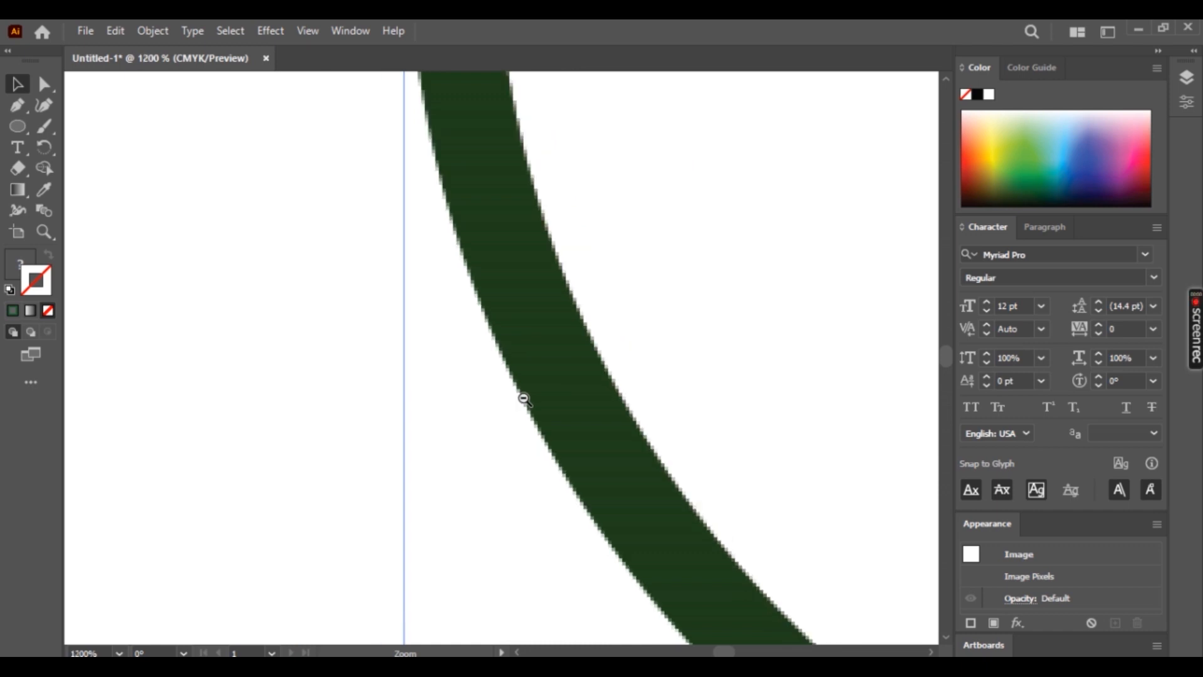
ctrl+alt+click(524, 396)
ctrl+alt+click(526, 397)
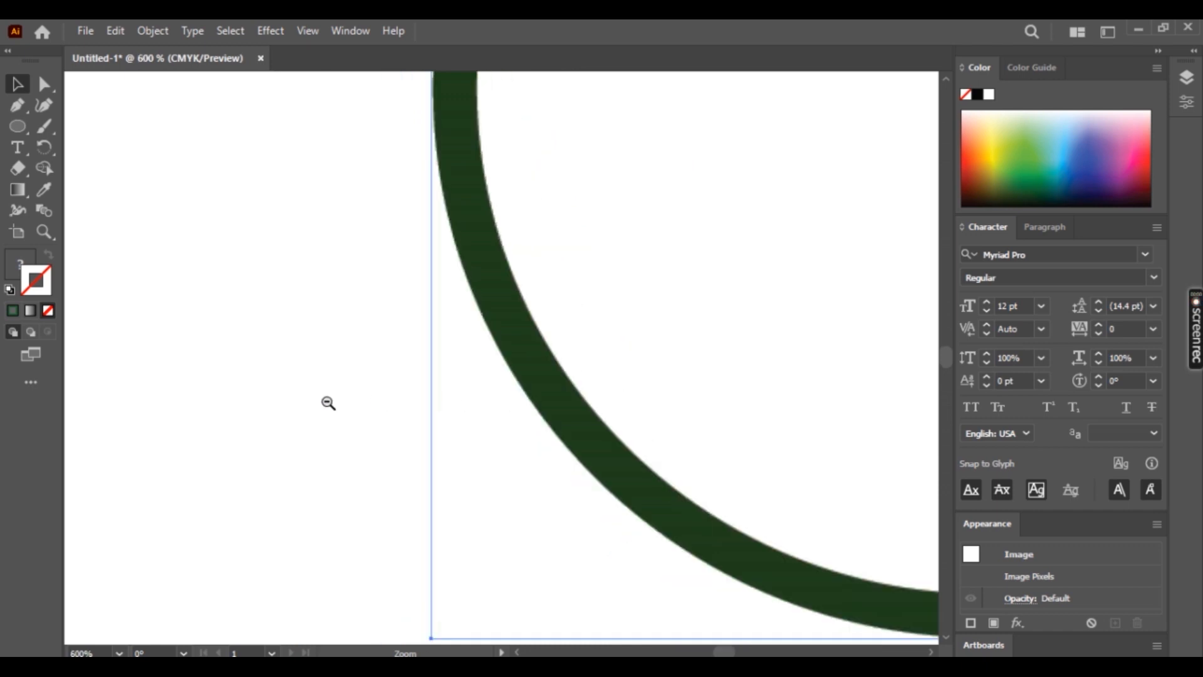
drag(251, 396, 620, 397)
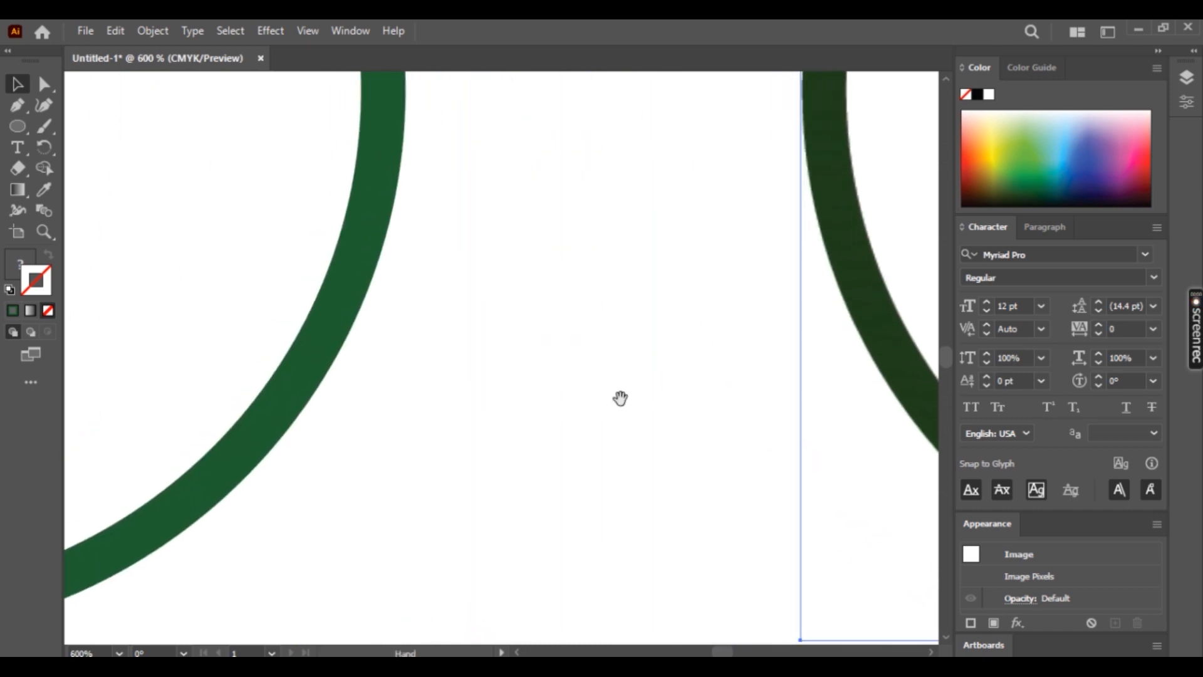
click(311, 360)
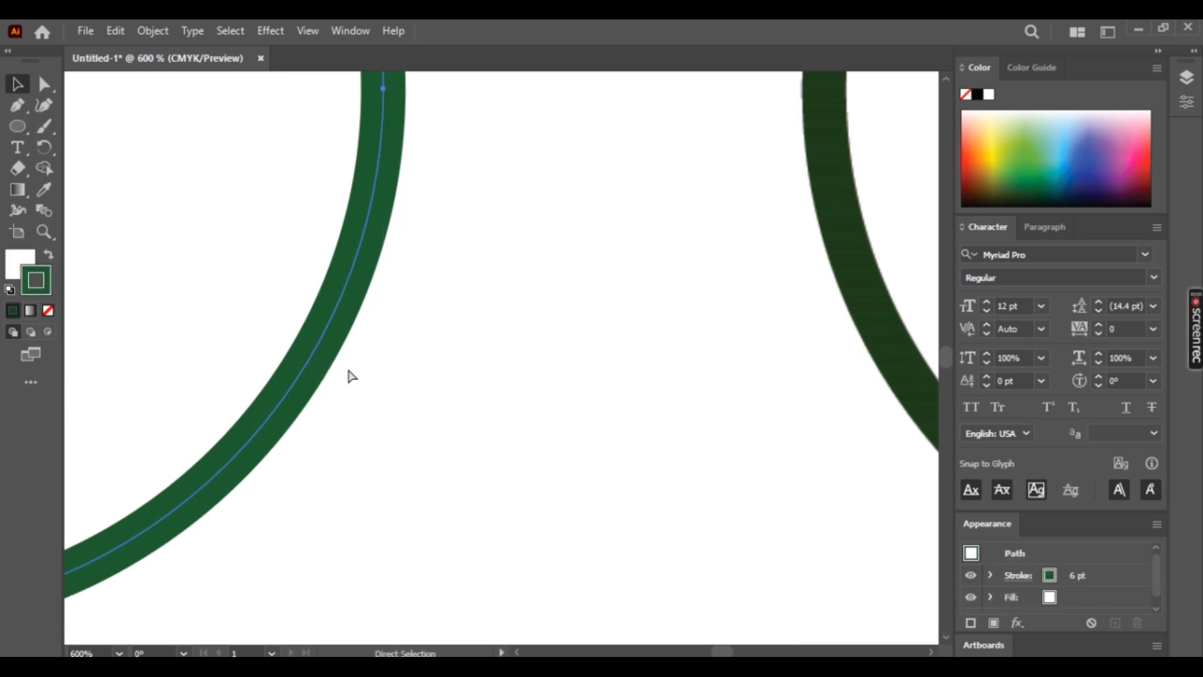
Examine the lower-right outline of the left vector circle up close at 2400% magnification
ctrl+alt+click(313, 376)
ctrl+alt+click(501, 404)
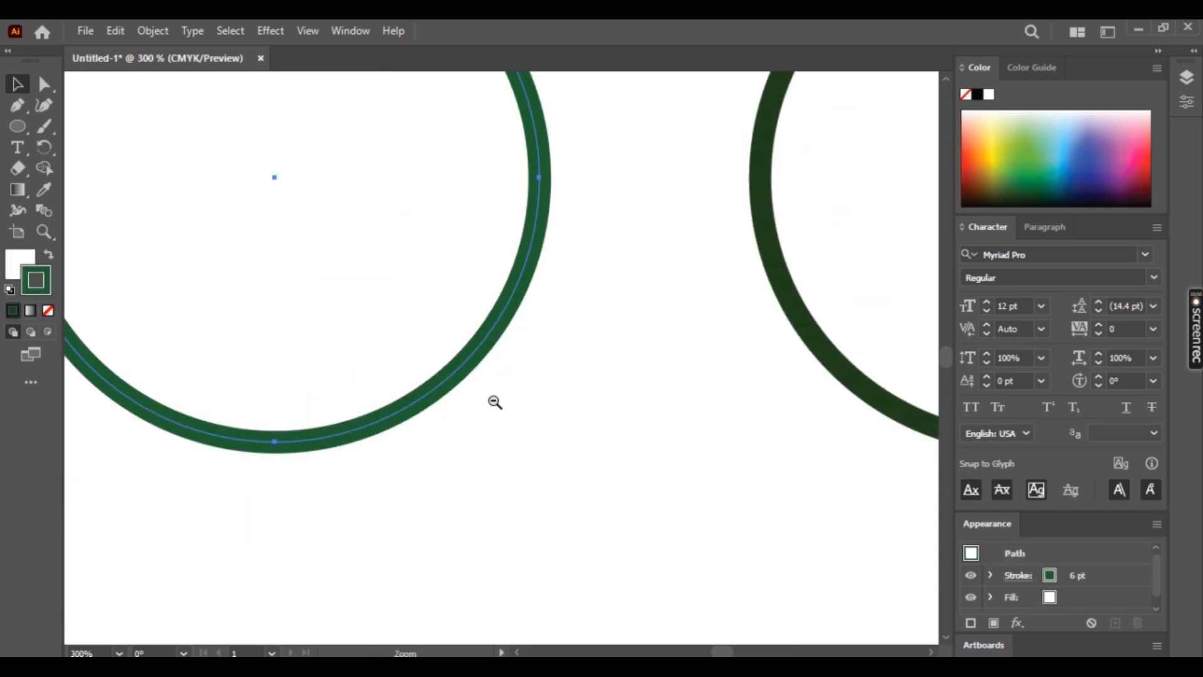
ctrl+click(472, 351)
ctrl+click(518, 348)
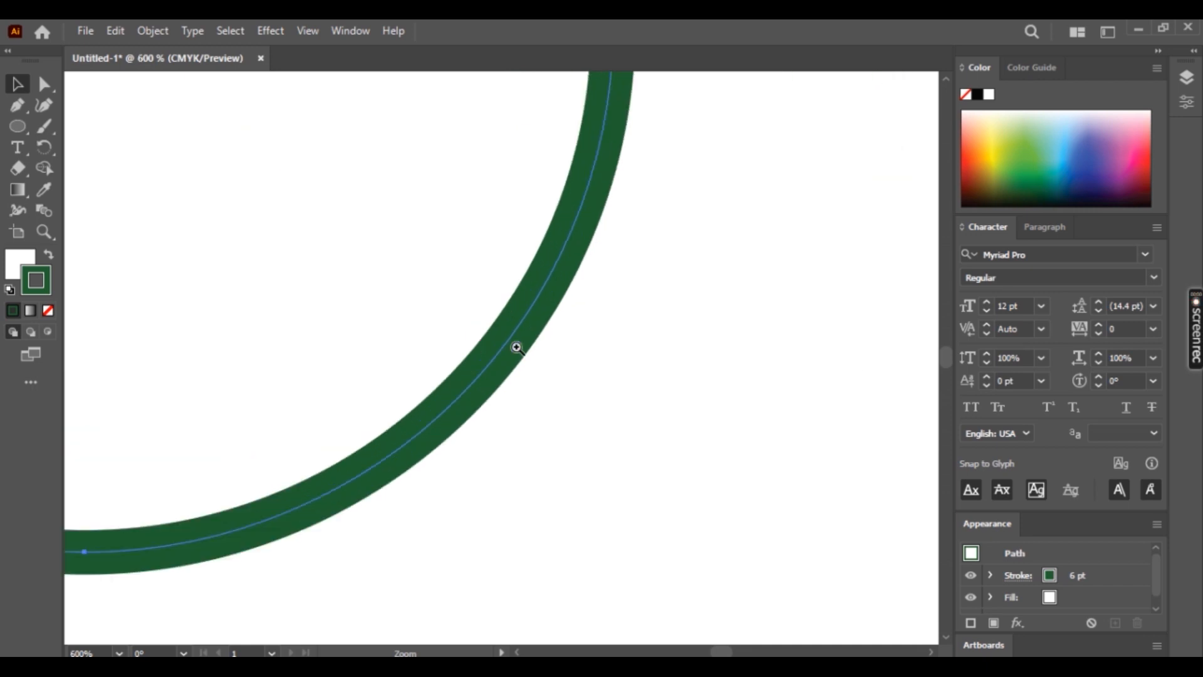
ctrl+click(517, 348)
ctrl+click(517, 347)
ctrl+click(464, 384)
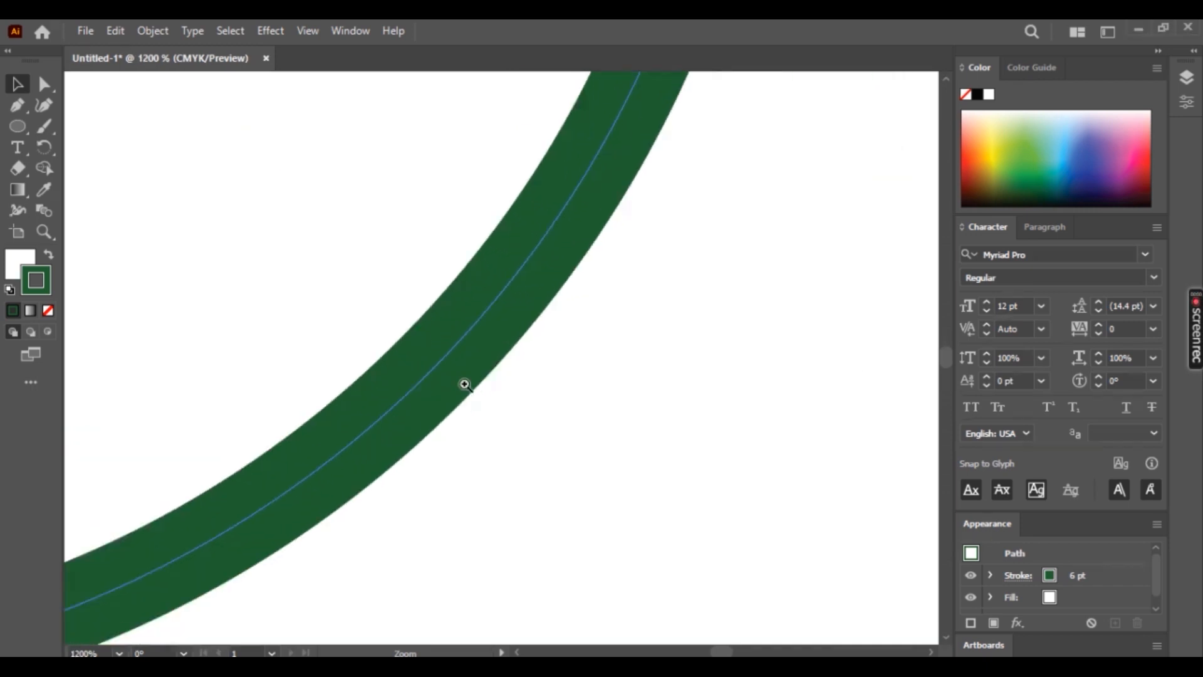
ctrl+click(465, 387)
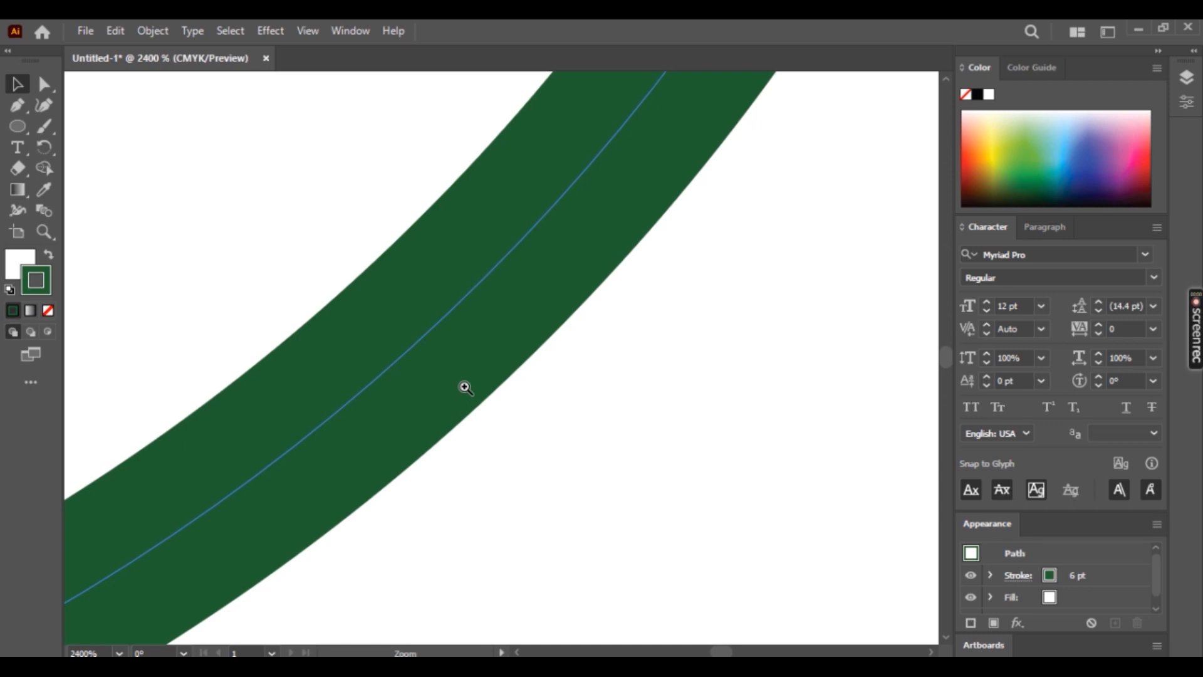
drag(489, 392, 658, 332)
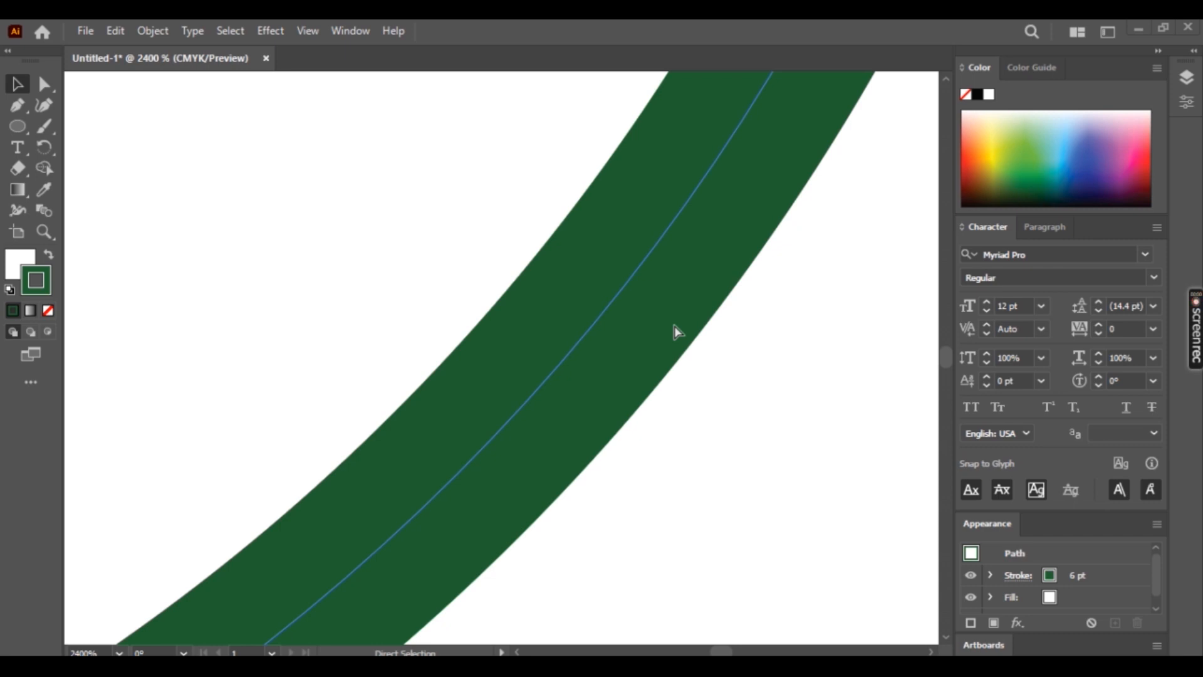
Deselect the left circle and view both complete circles side by side at 66.67% magnification
right_click(450, 266)
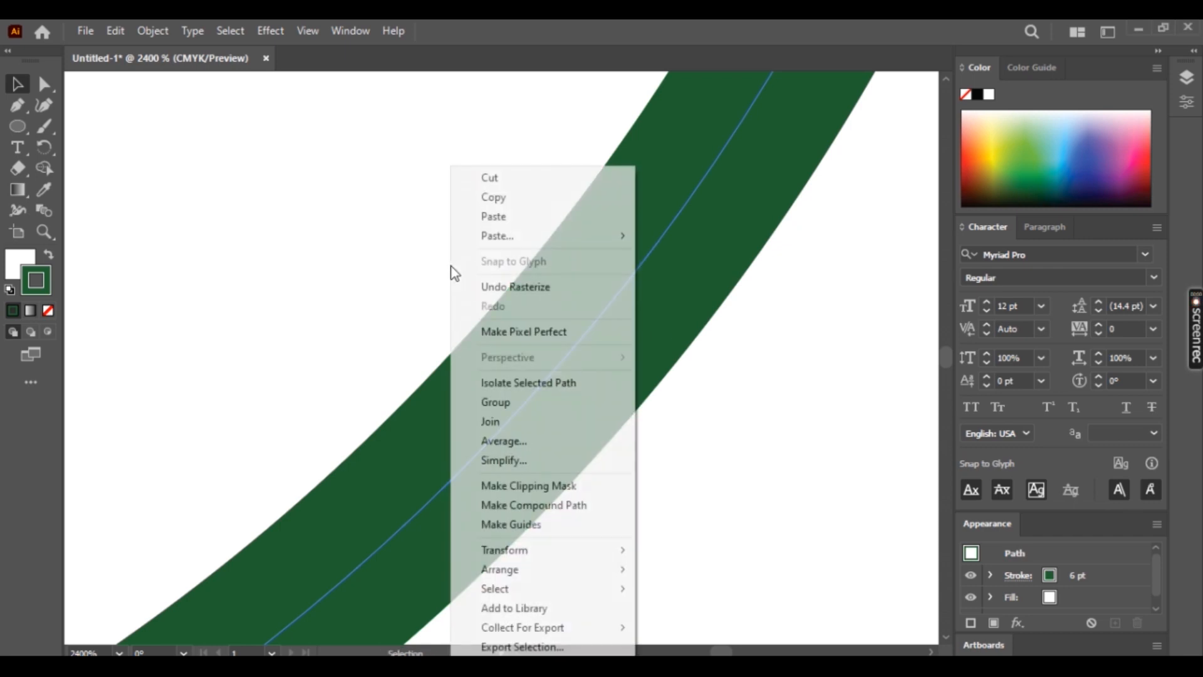
click(823, 396)
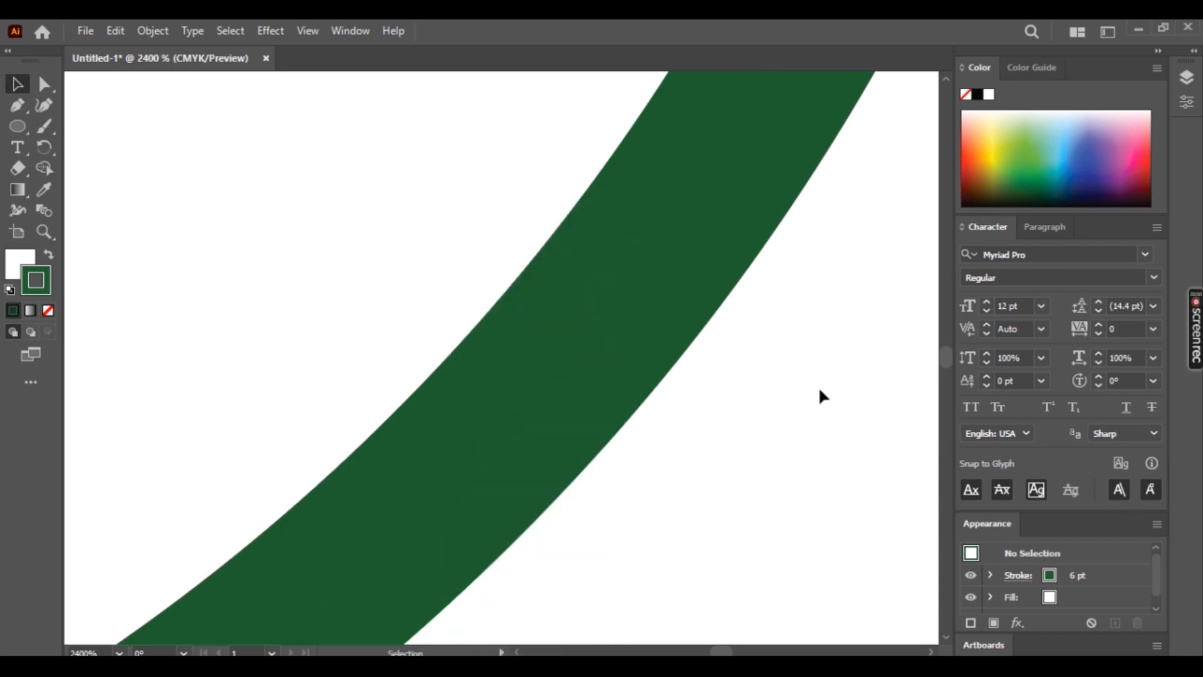
ctrl+alt+click(642, 358)
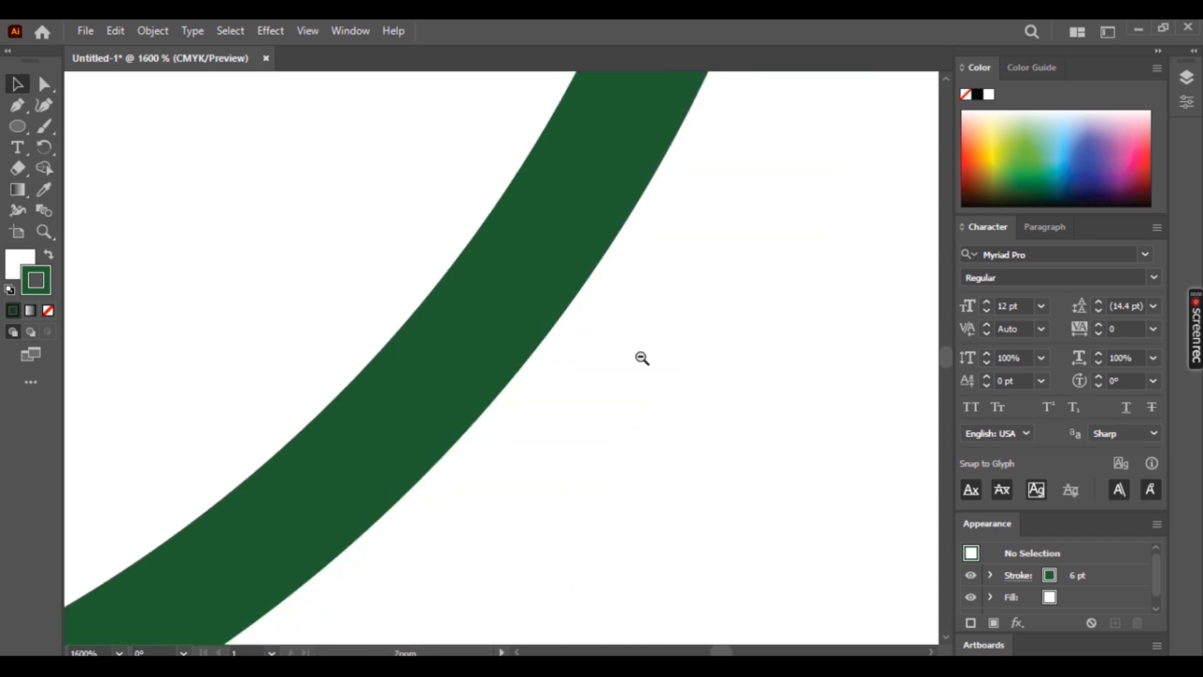
ctrl+alt+click(489, 315)
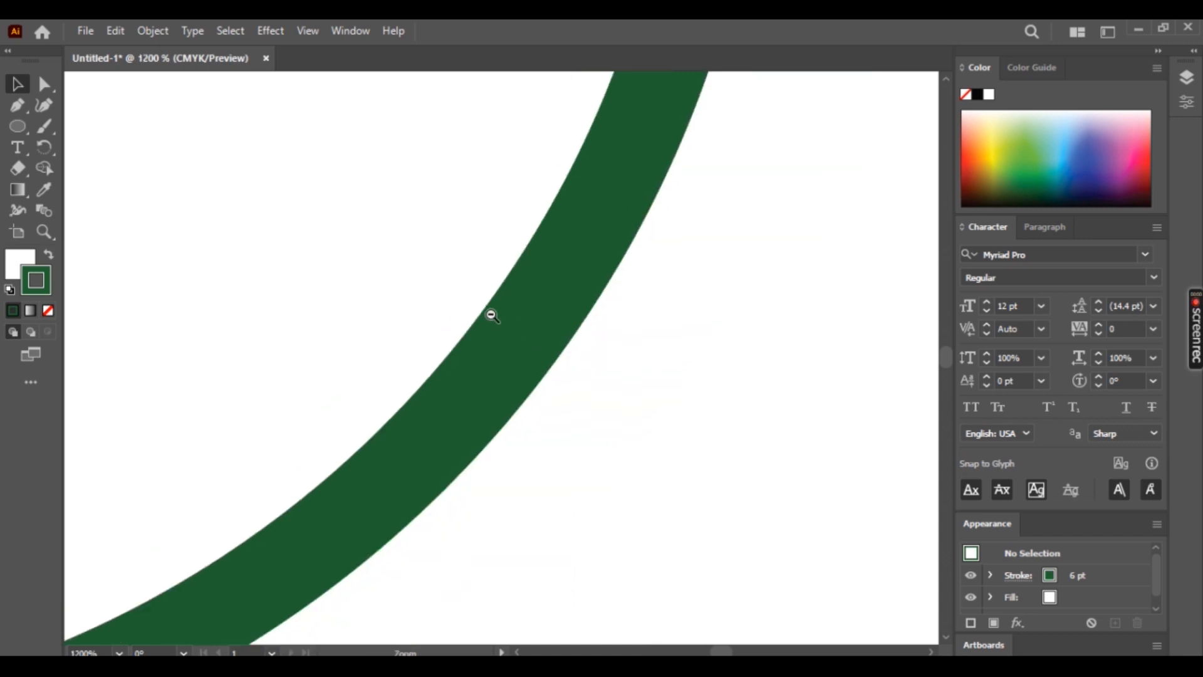
ctrl+alt+click(544, 345)
ctrl+alt+click(499, 353)
ctrl+alt+click(499, 353)
ctrl+alt+click(500, 352)
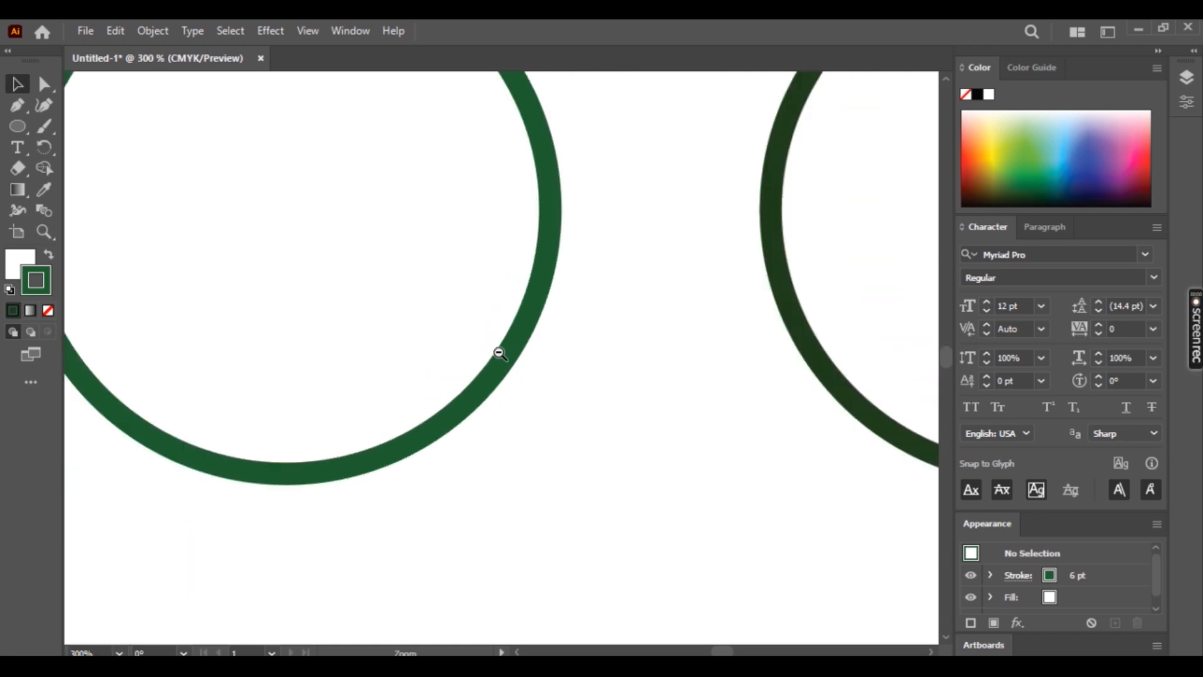
ctrl+alt+click(499, 353)
ctrl+alt+click(498, 353)
ctrl+alt+click(497, 351)
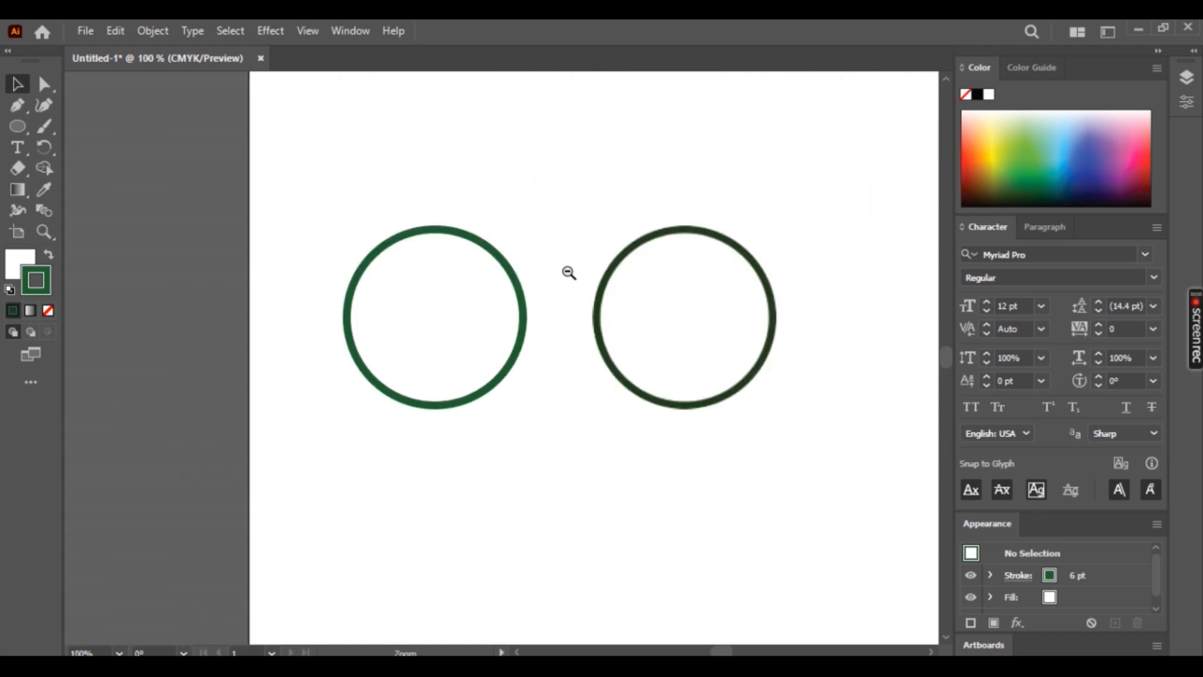
ctrl+alt+click(535, 293)
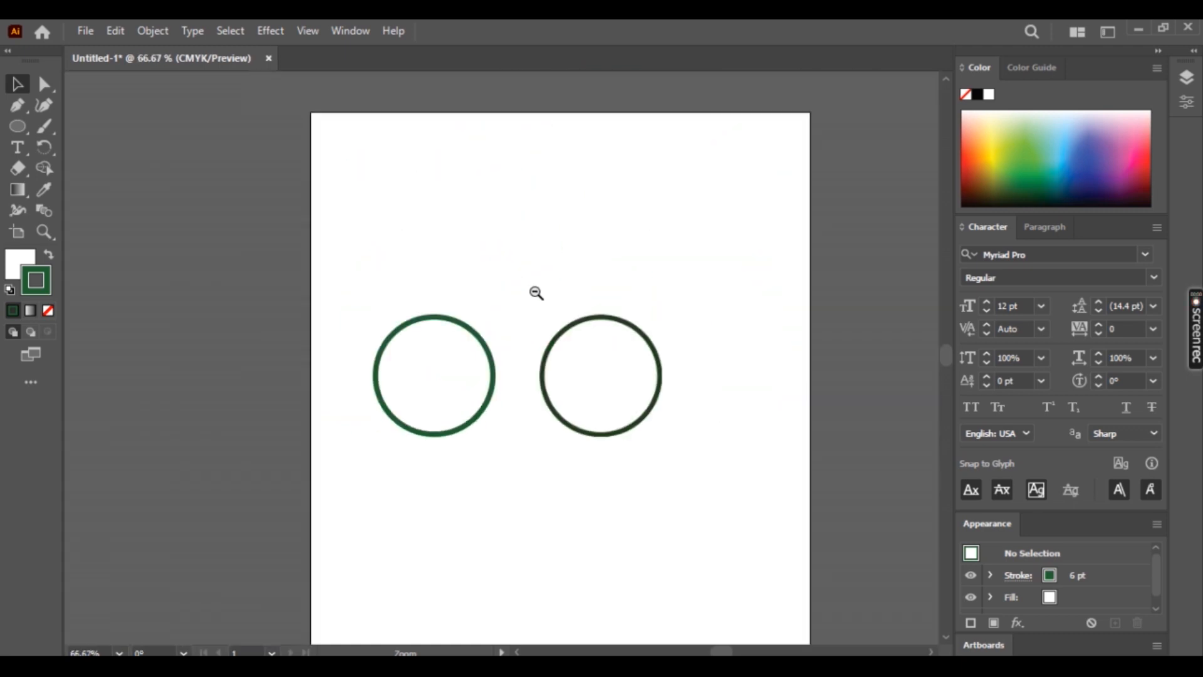
ctrl+click(517, 415)
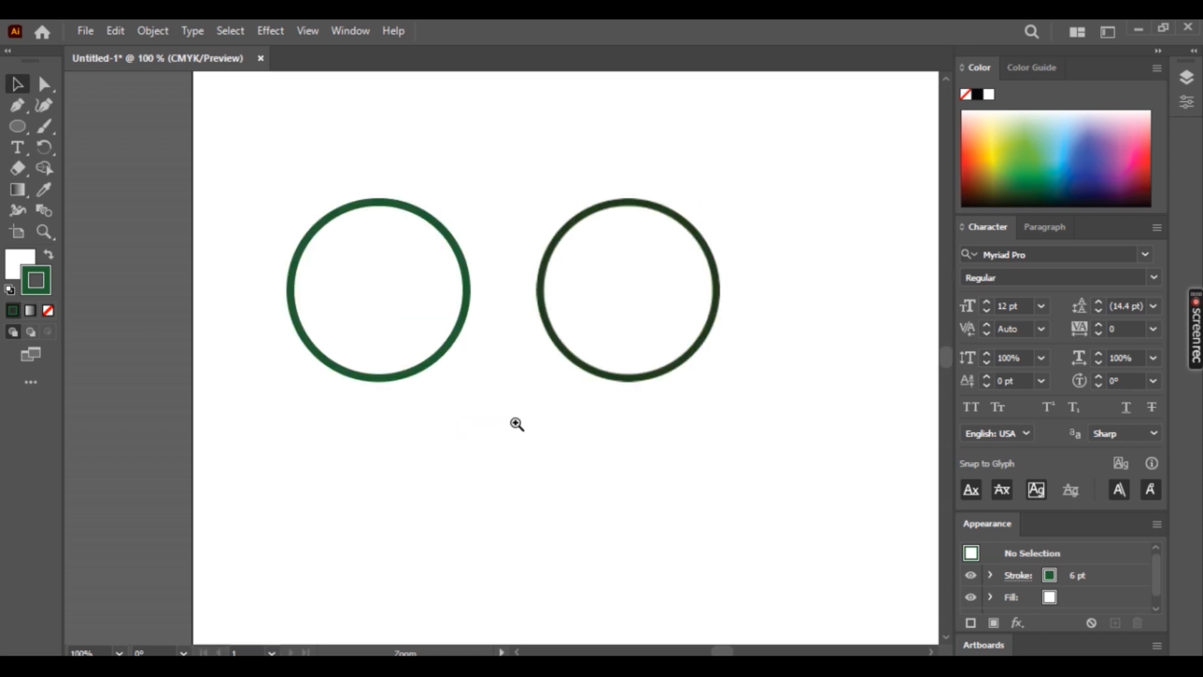
ctrl+alt+click(520, 381)
Delete the rasterized right circle and the left vector circle, leaving the artboard empty
click(466, 324)
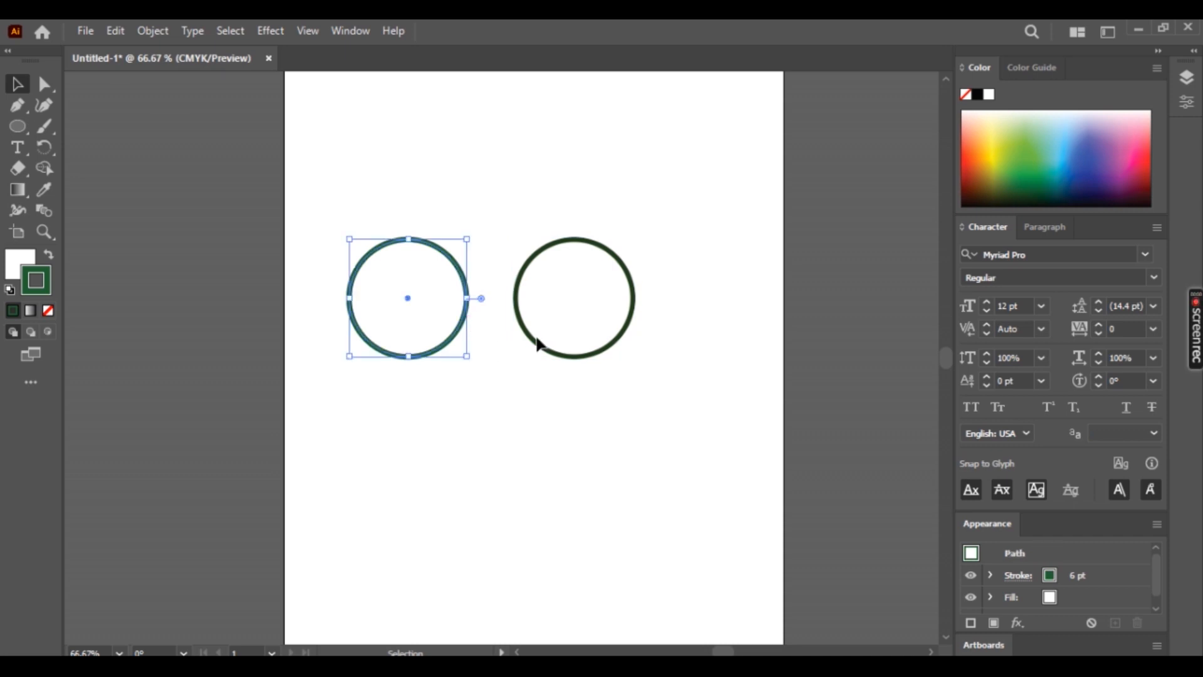
click(538, 343)
key(Delete)
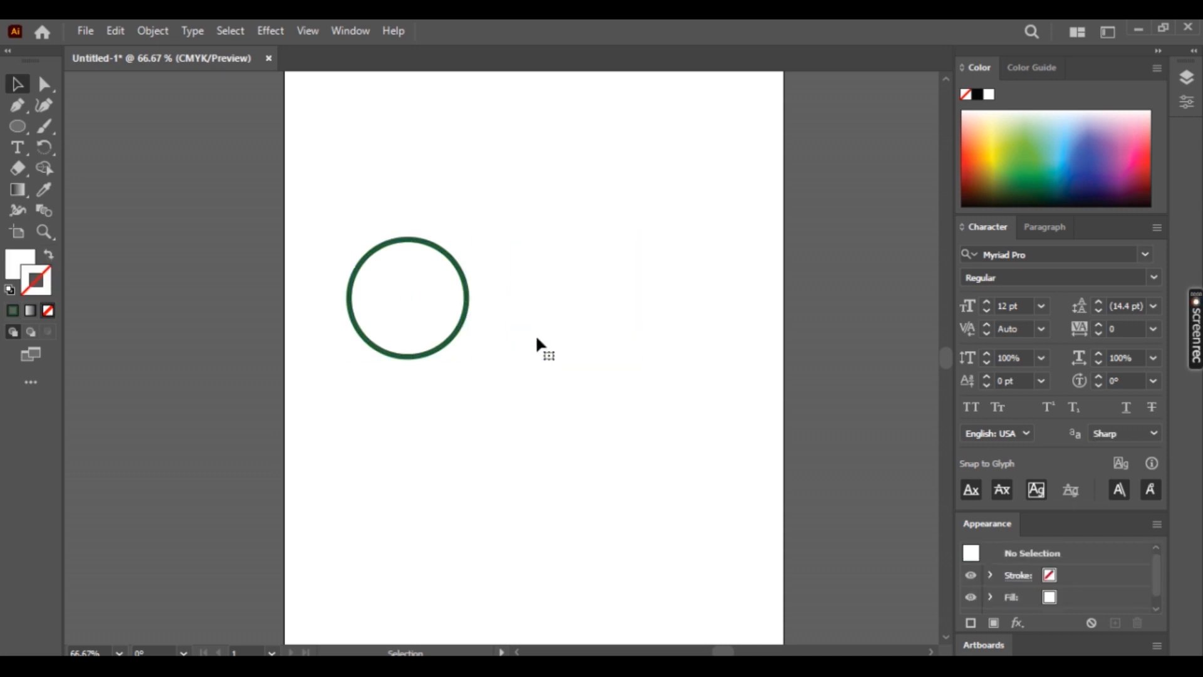
click(449, 338)
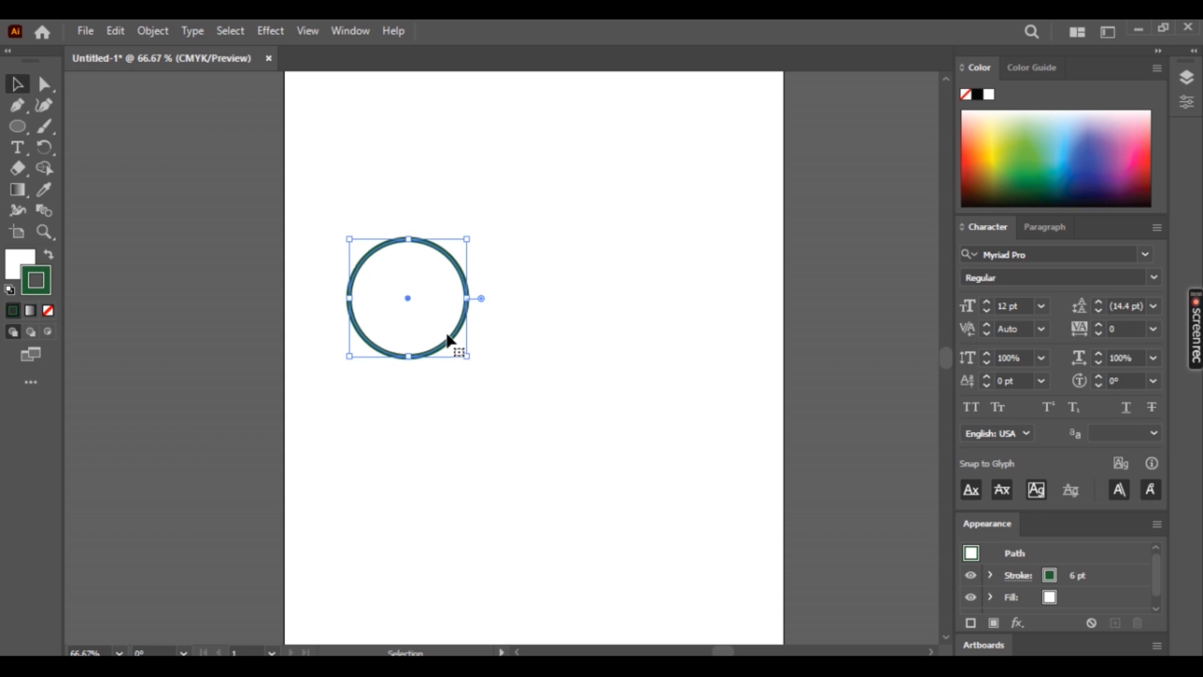
key(Delete)
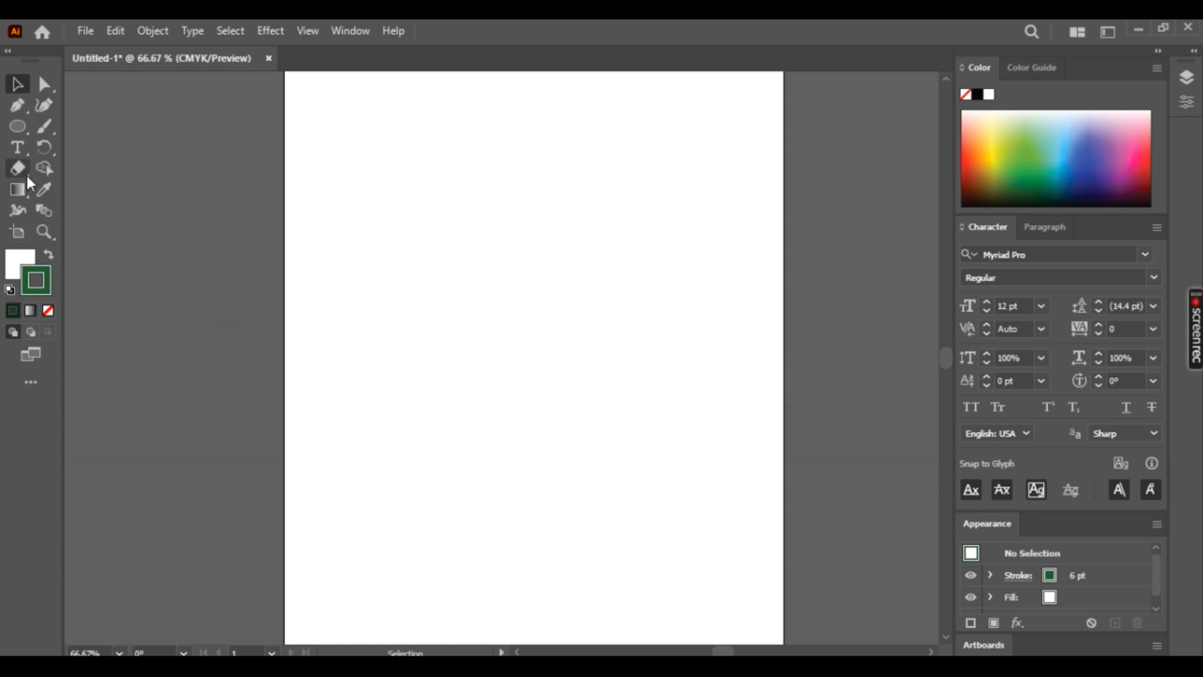
click(18, 130)
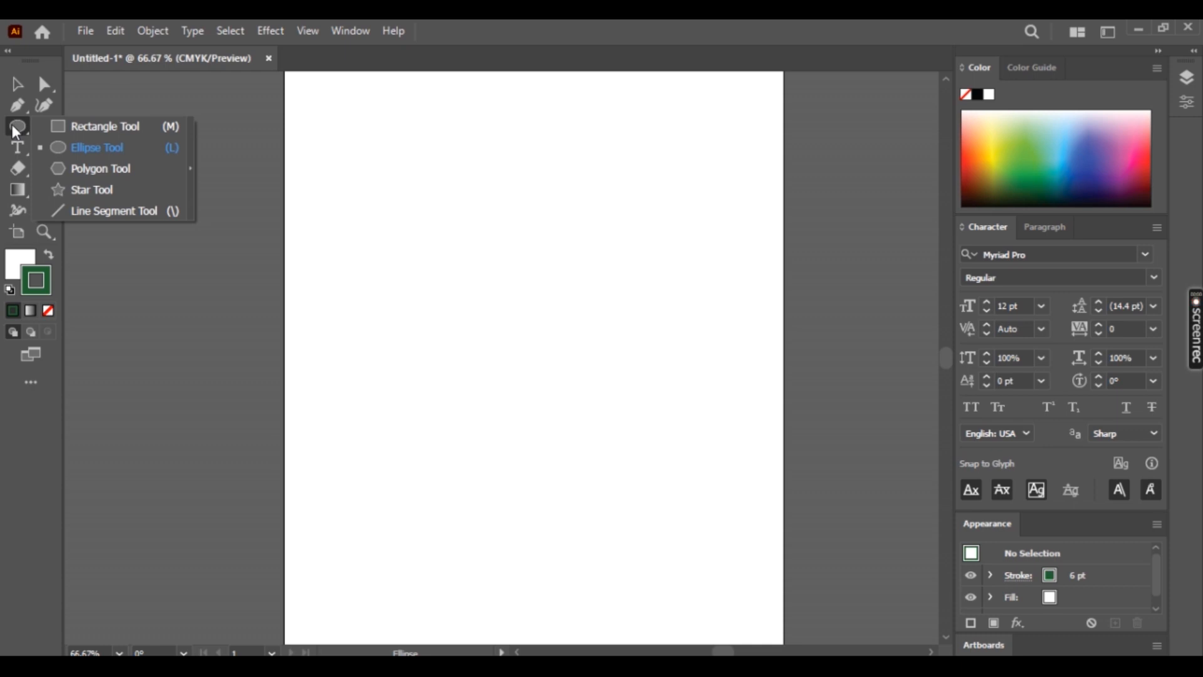
click(188, 172)
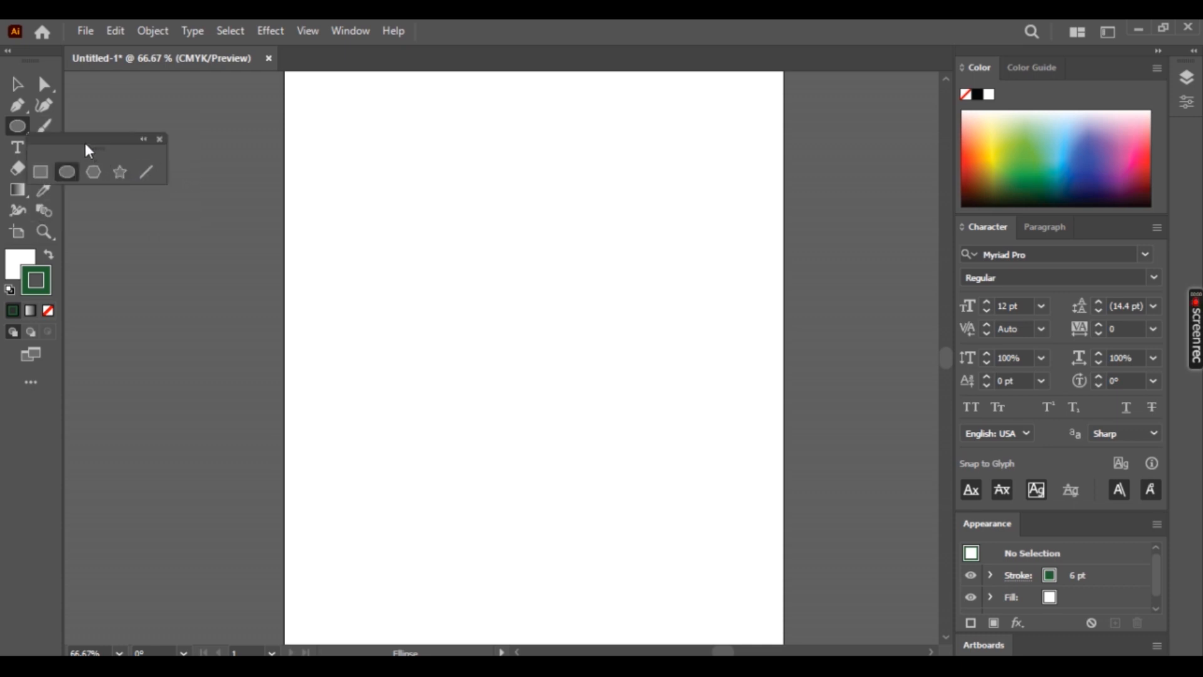
click(159, 139)
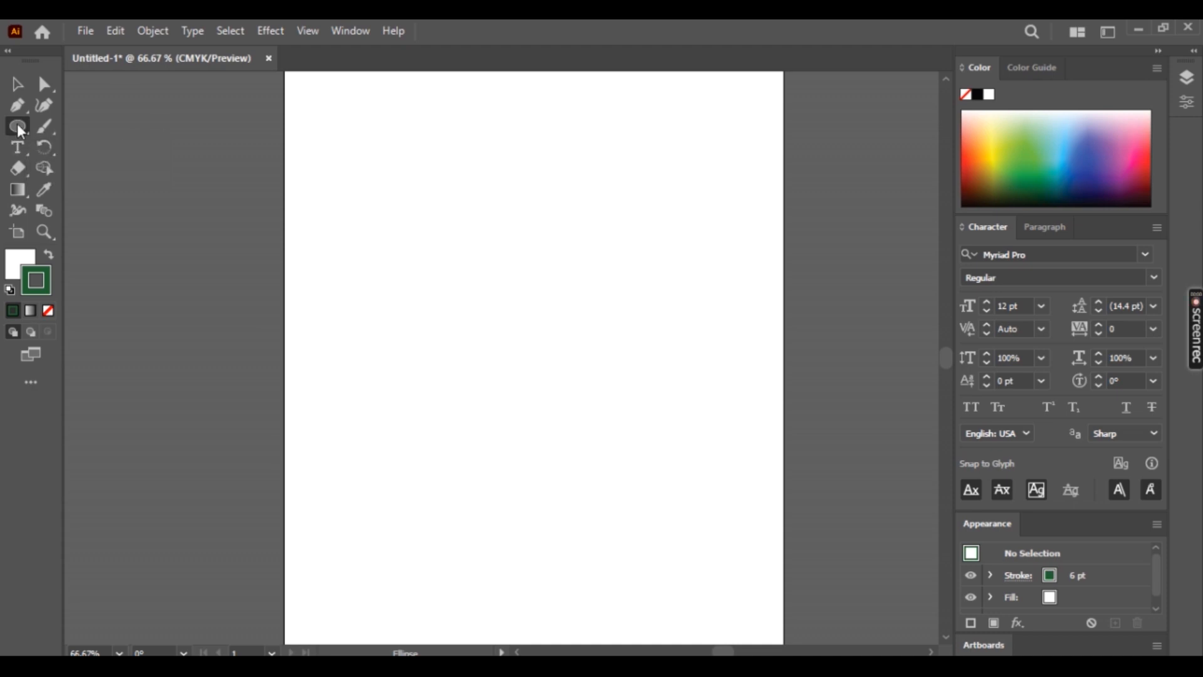
Tear off the shape tools as a floating group and place it between the toolbox and the artboard
click(18, 127)
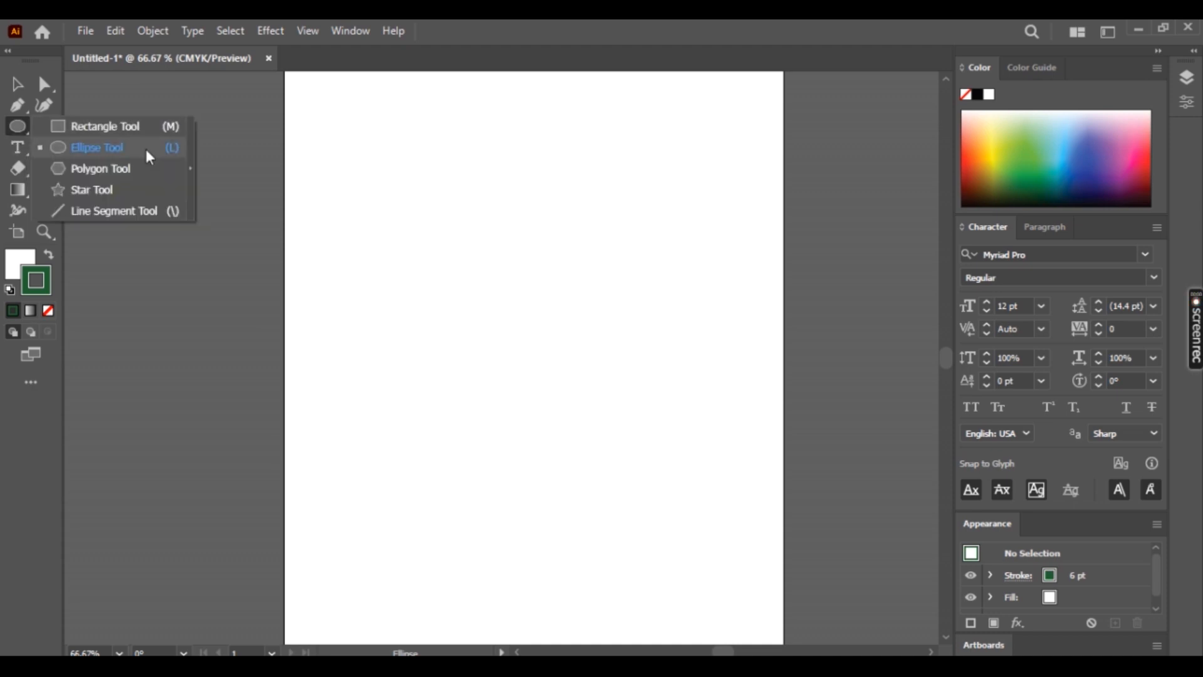
click(190, 169)
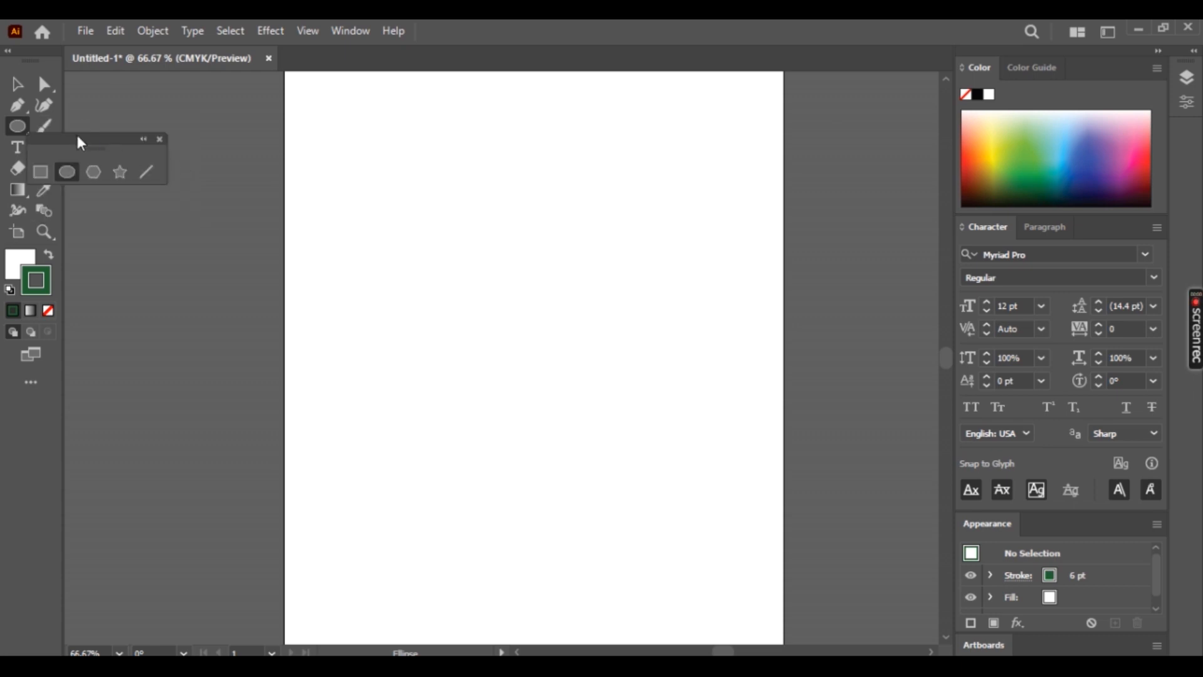
drag(81, 134, 190, 135)
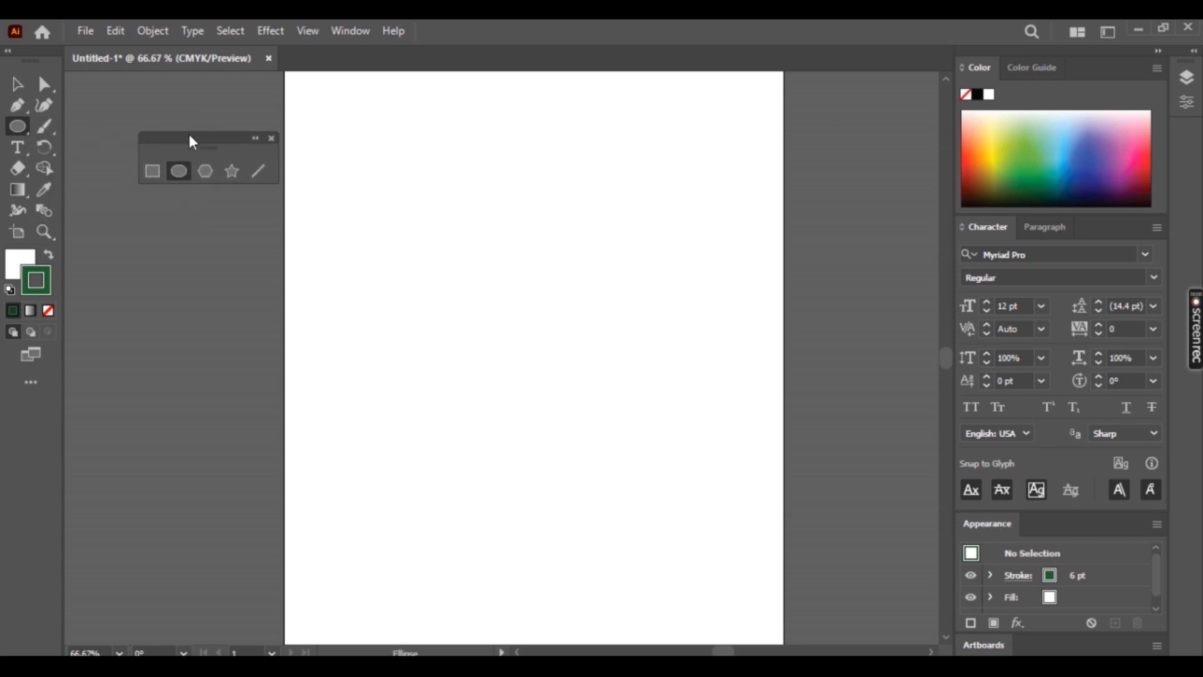
Draw a wide trial rectangle in the upper-left part of the artboard, deselect it and delete it
click(154, 174)
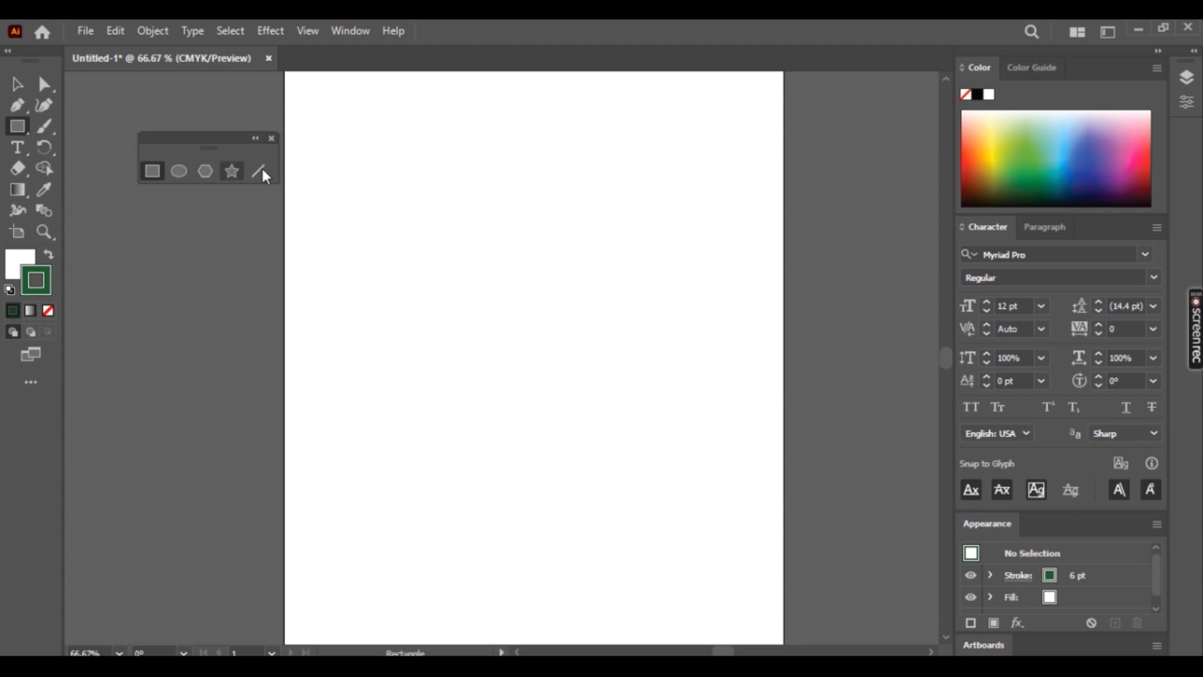
mouse_move(312, 140)
mouse_down()
mouse_move(384, 167)
mouse_move(543, 288)
mouse_up()
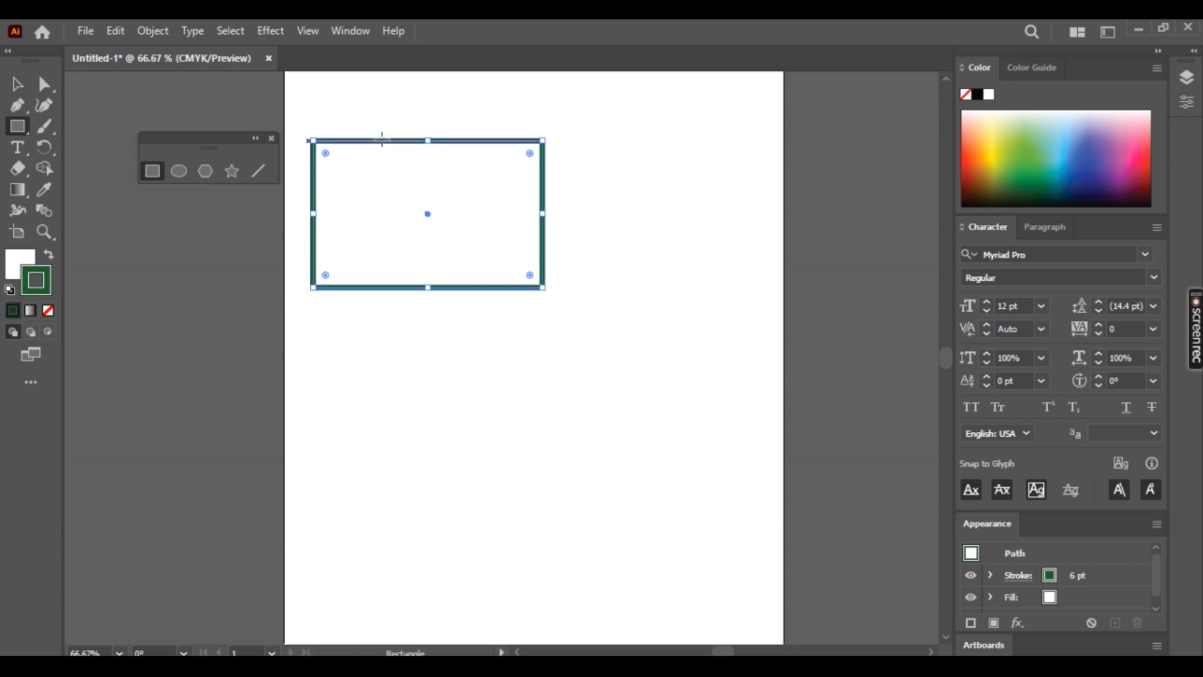
click(23, 86)
click(612, 216)
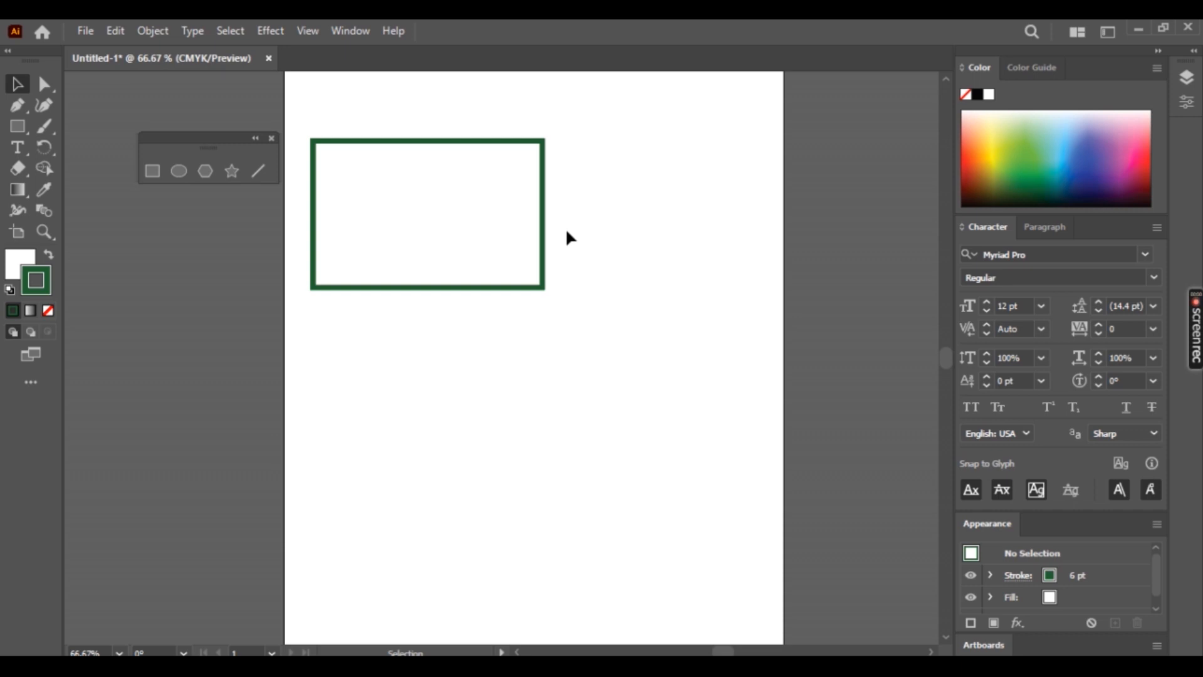
click(542, 257)
key(Delete)
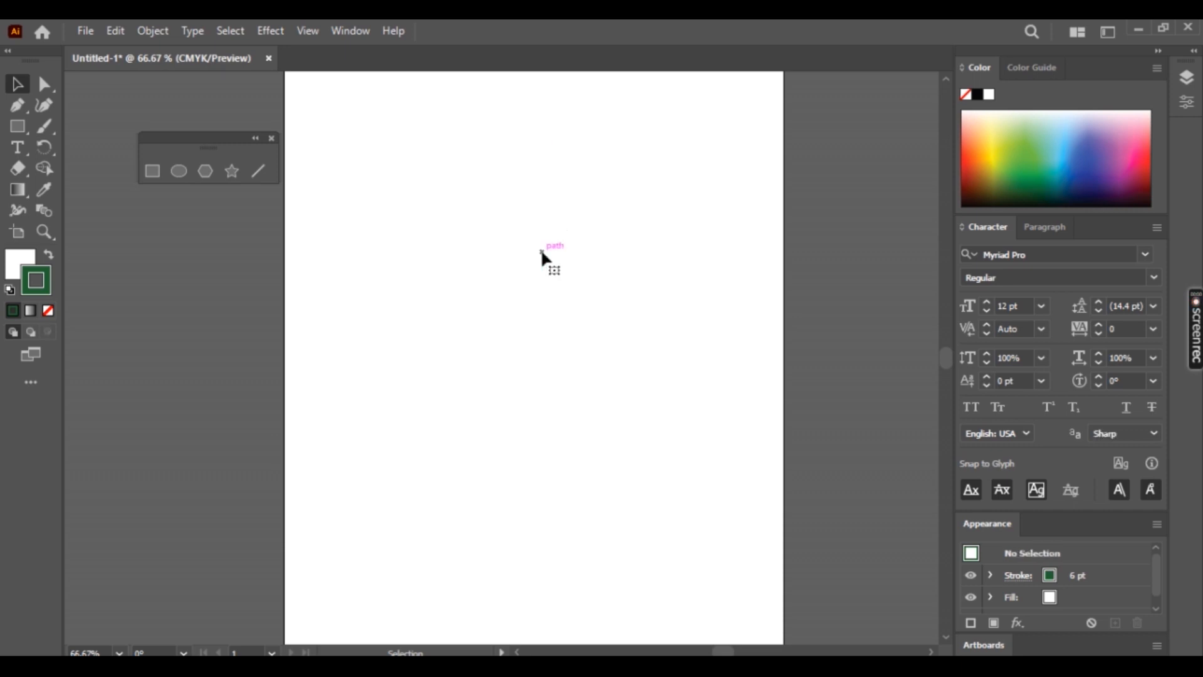
Draw a wide rectangle in the artboard's upper left, a small square below it, and a square about 196 pt wide from its center beside that
click(149, 170)
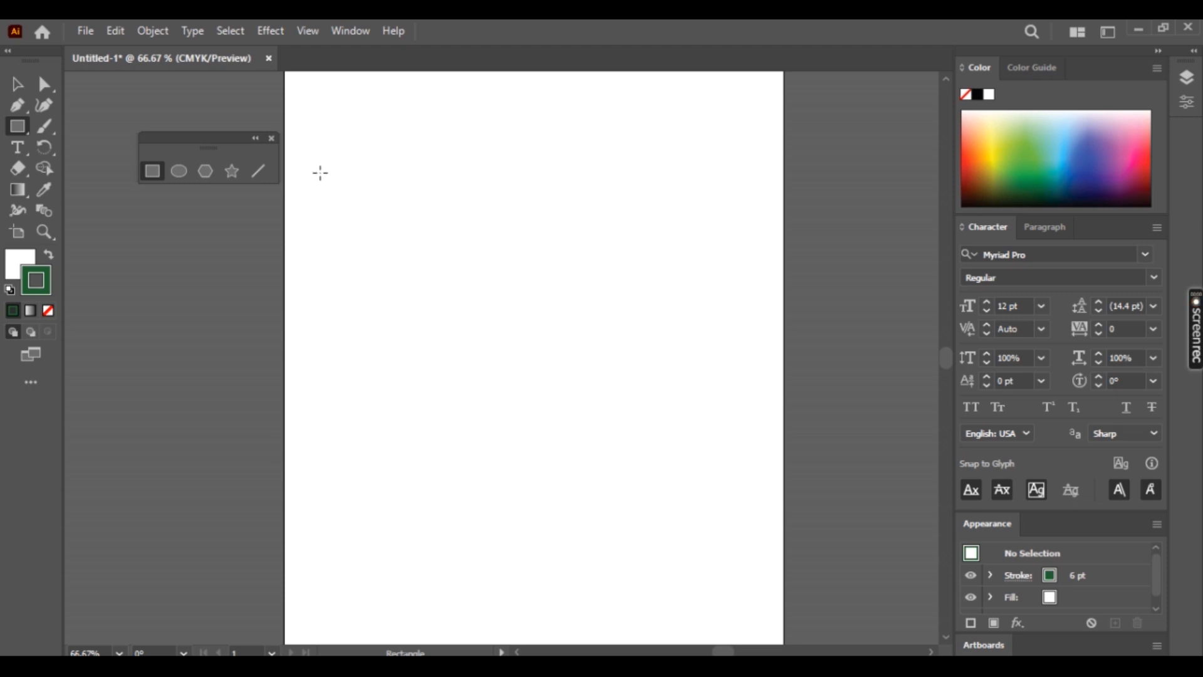
mouse_move(314, 166)
mouse_down()
mouse_move(523, 284)
mouse_move(535, 315)
mouse_up()
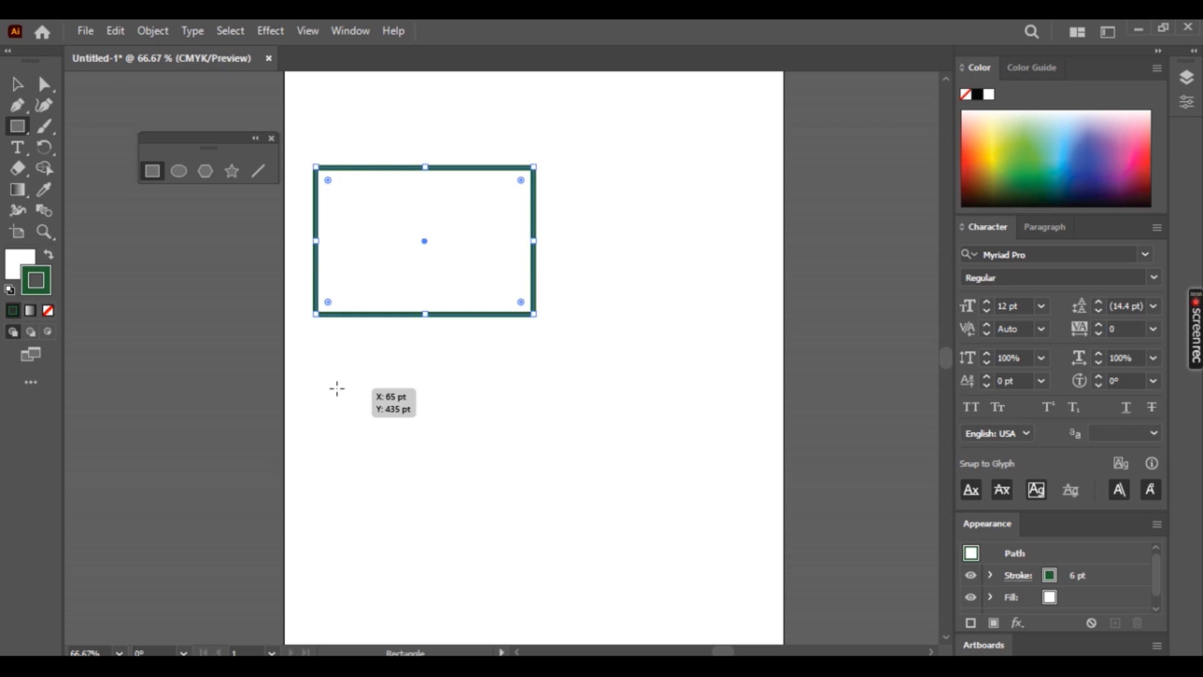
drag(337, 388, 462, 462)
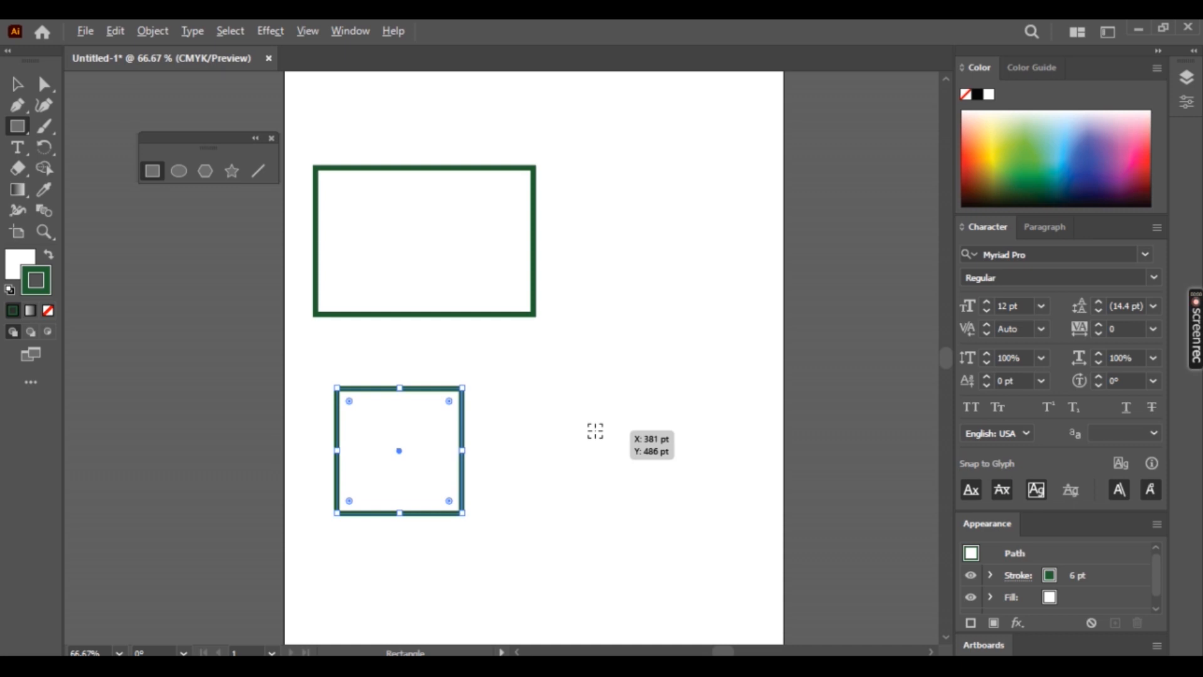
drag(595, 431, 643, 509)
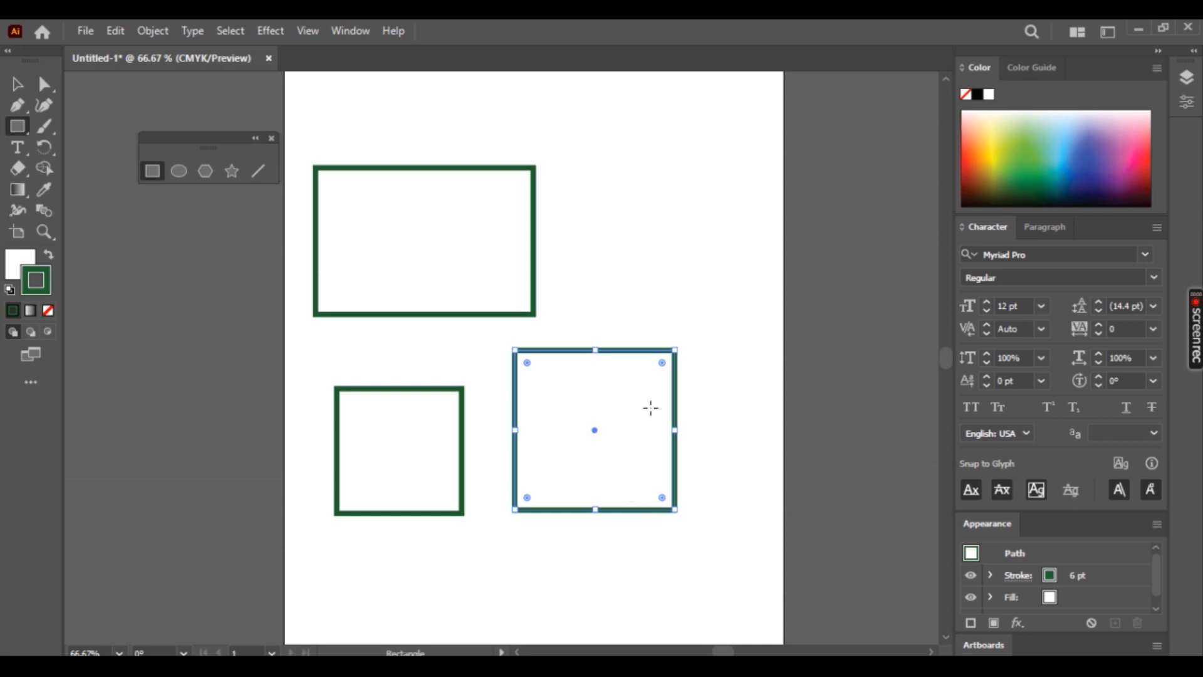
Duplicate the lower-right square into the empty space above it and delete the copy
click(19, 84)
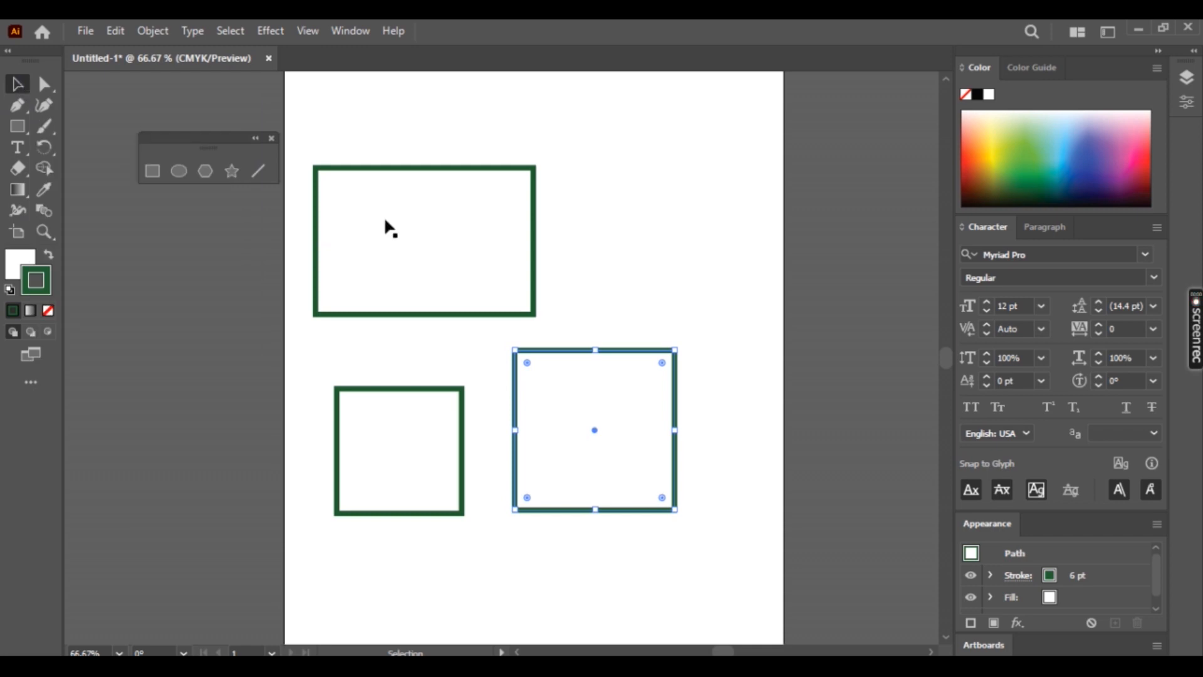
drag(674, 444, 722, 243)
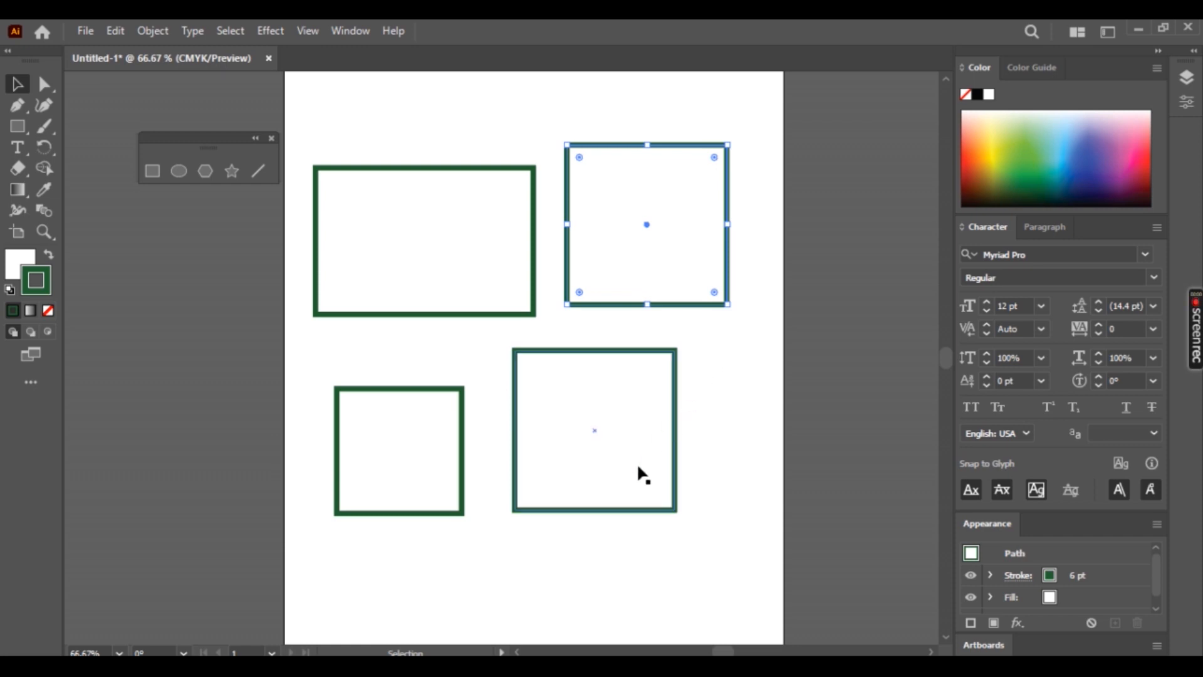
scroll(638, 468, down, 3)
scroll(637, 469, down, 1)
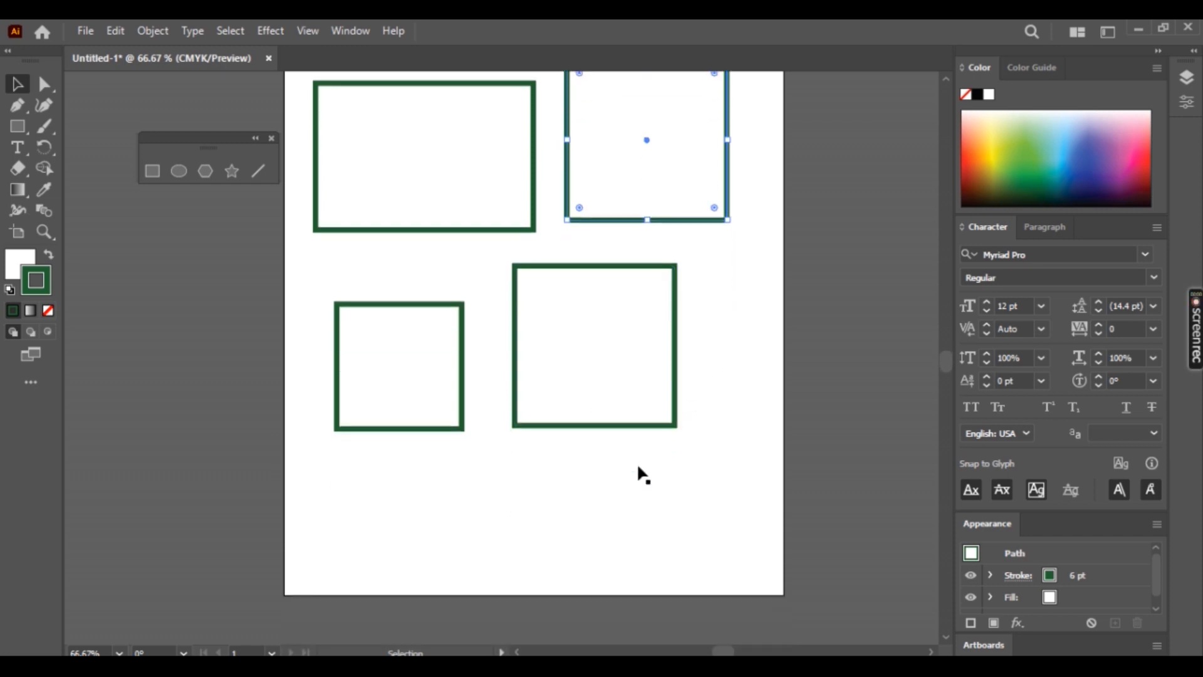
scroll(638, 469, up, 3)
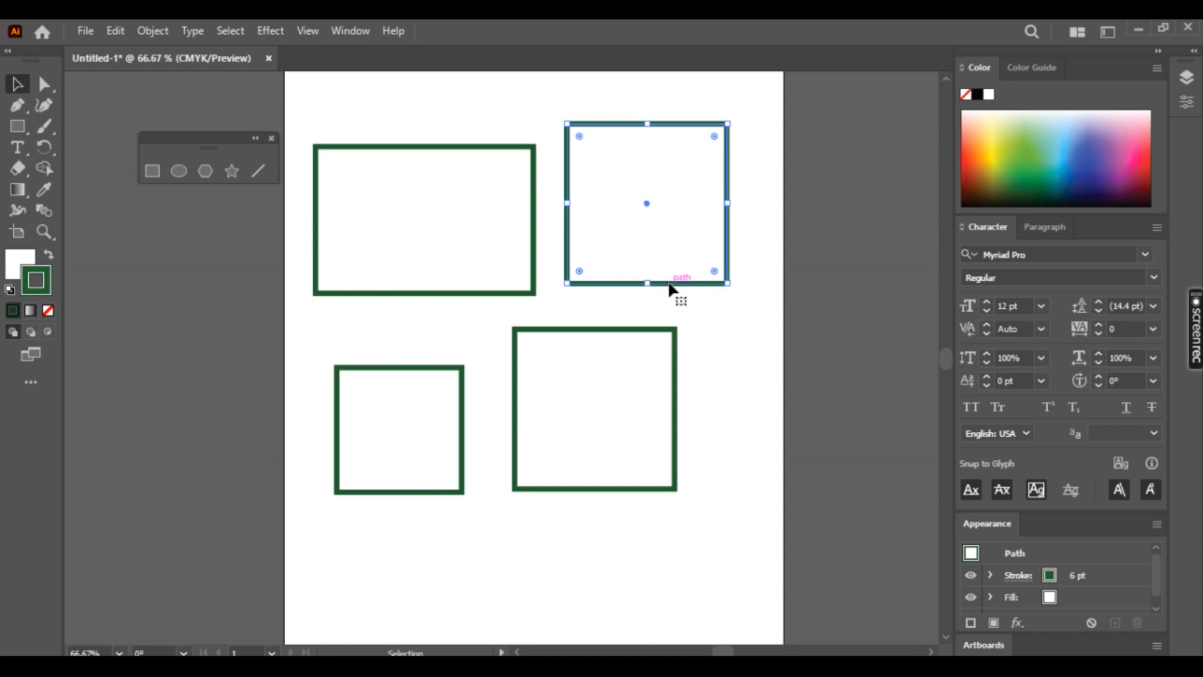
key(Delete)
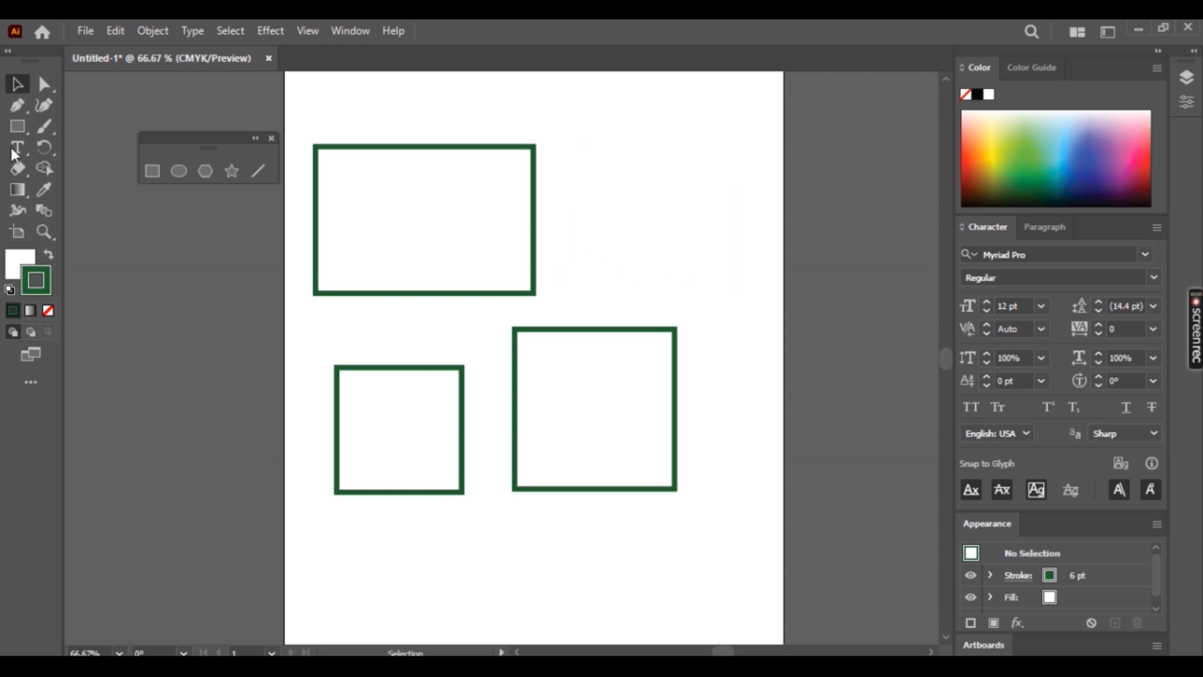
Create a square with exact dimensions of 196 pt by 196 pt and move it beside the wide rectangle
click(152, 172)
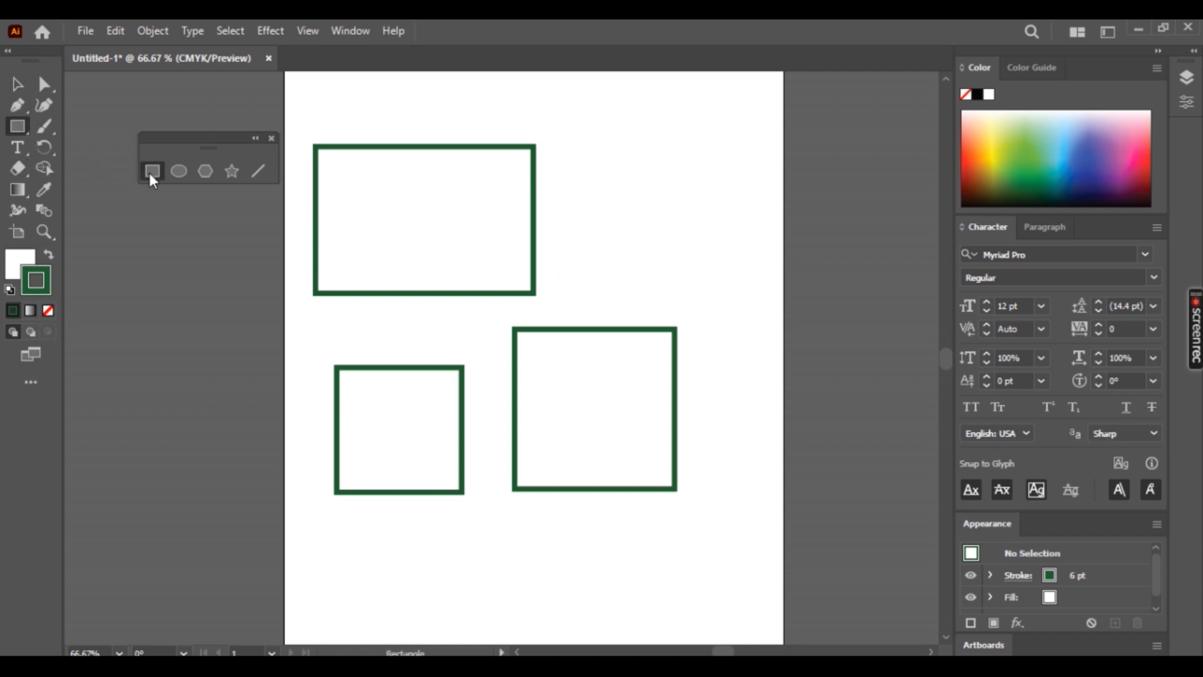
click(652, 207)
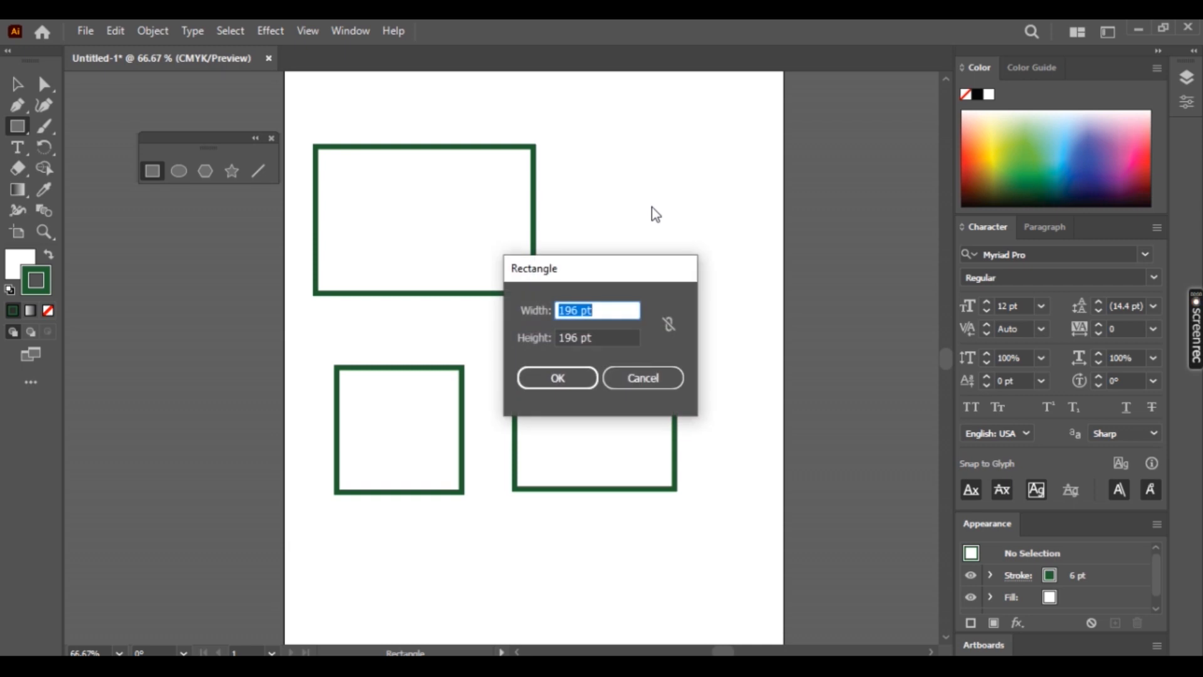
click(581, 311)
click(555, 377)
key(v)
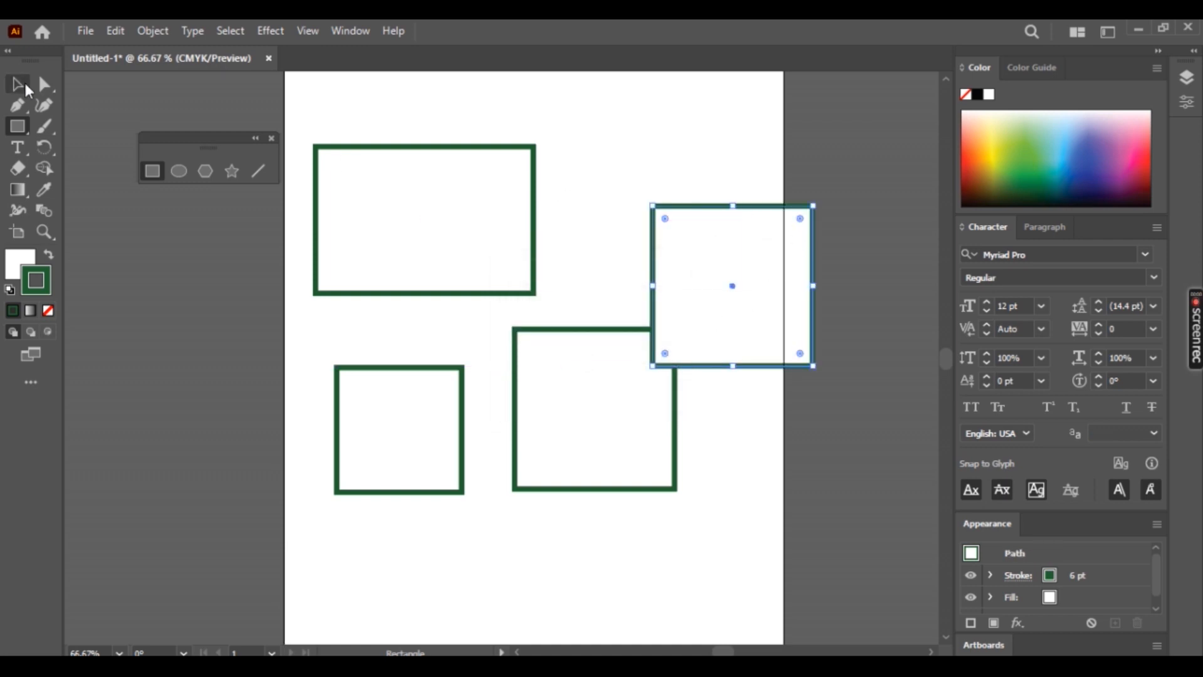
drag(742, 209, 645, 153)
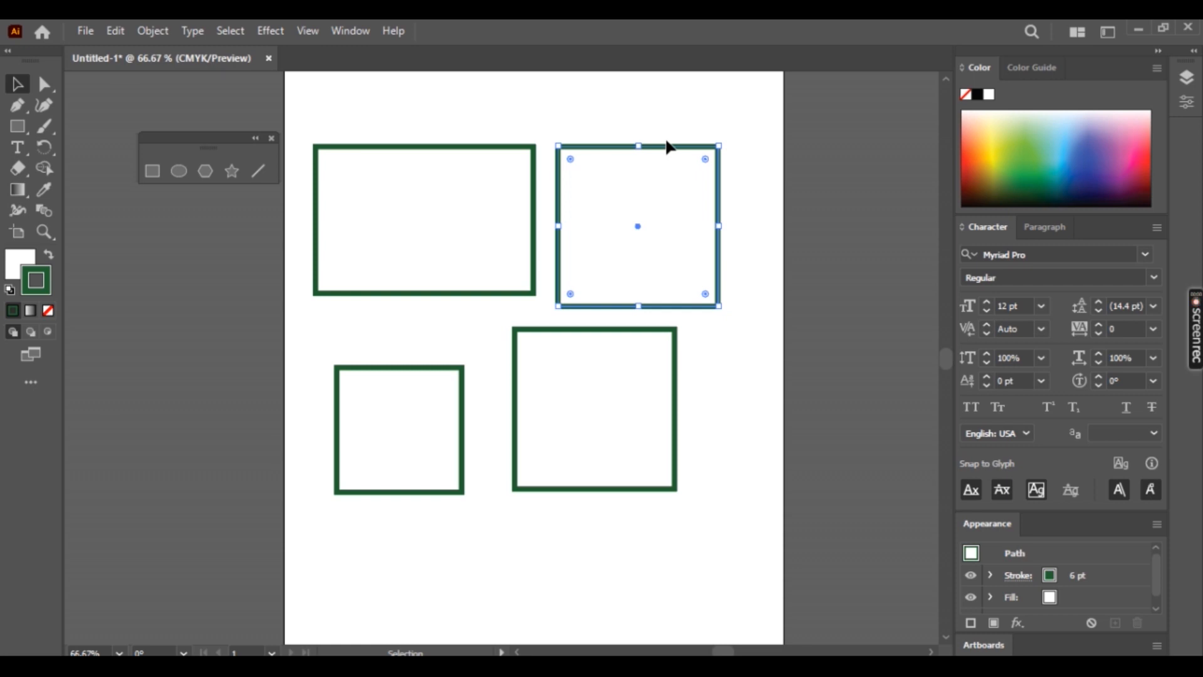
Delete the selected upper-right square and move the other two squares up: the larger beside the wide rectangle, the smaller centered beneath them
key(Delete)
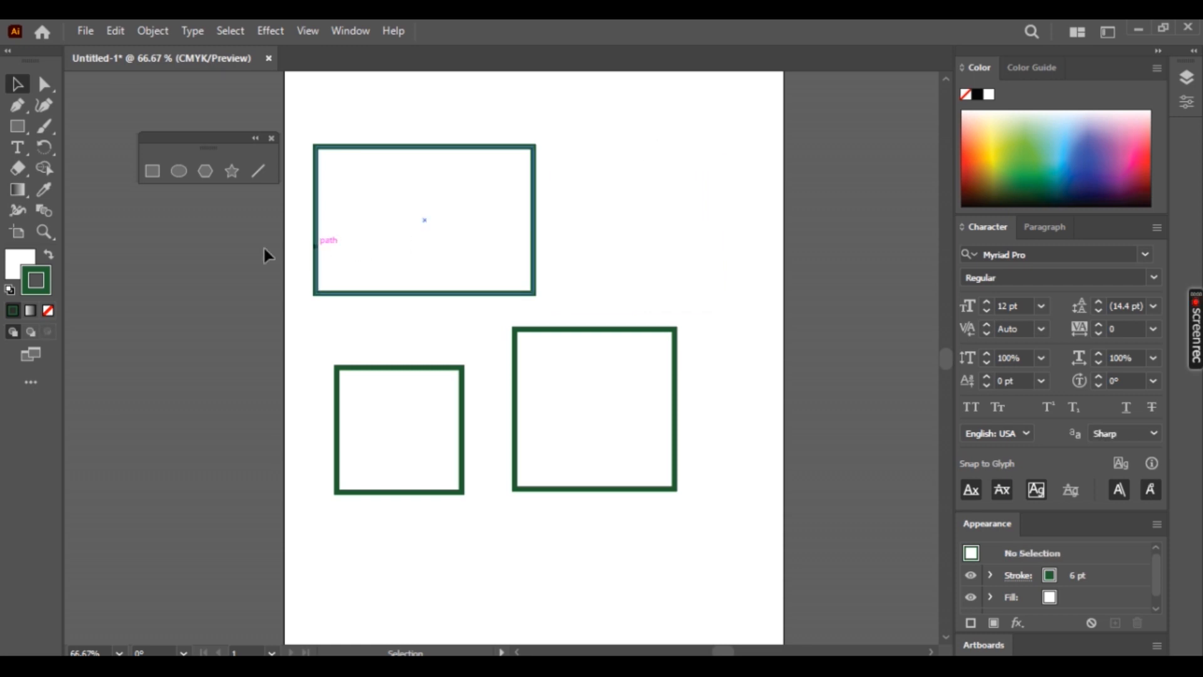
click(154, 172)
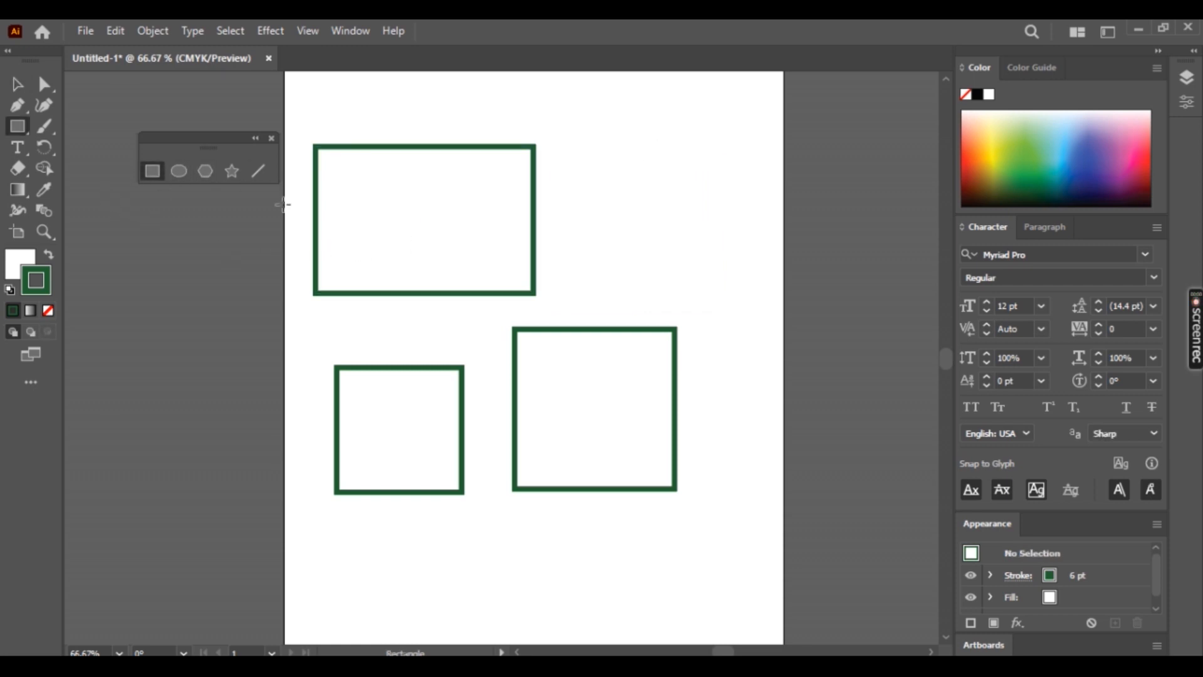
click(17, 84)
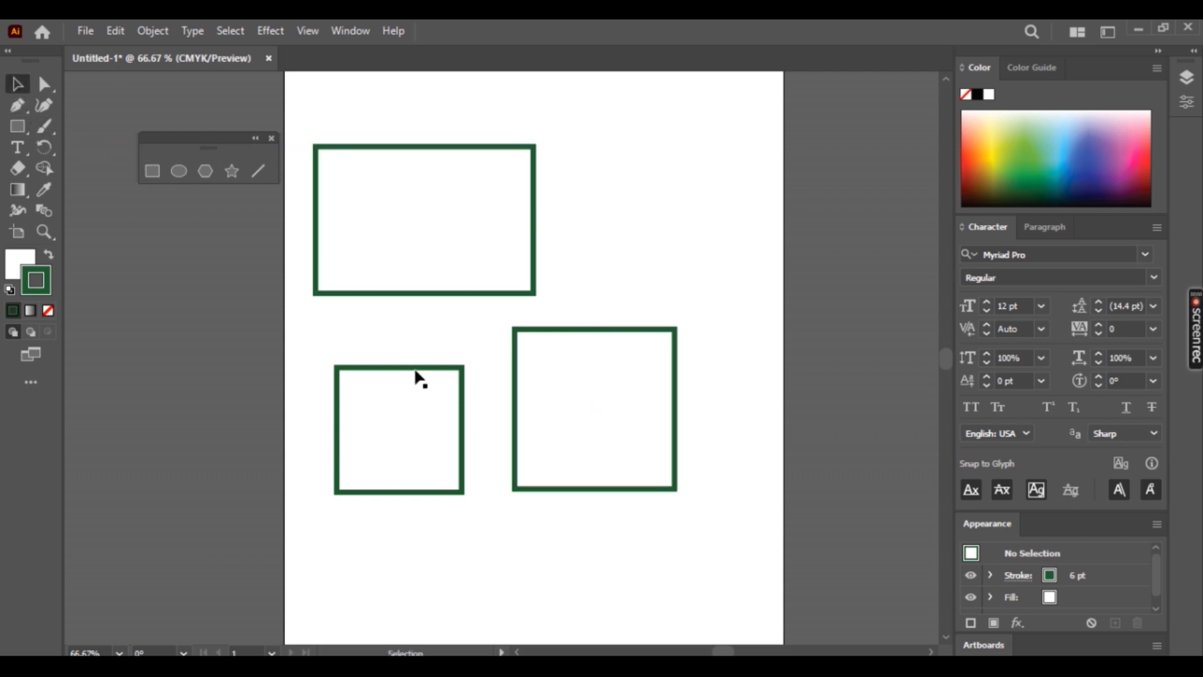
drag(593, 336, 639, 146)
drag(463, 426, 616, 369)
scroll(616, 370, down, 2)
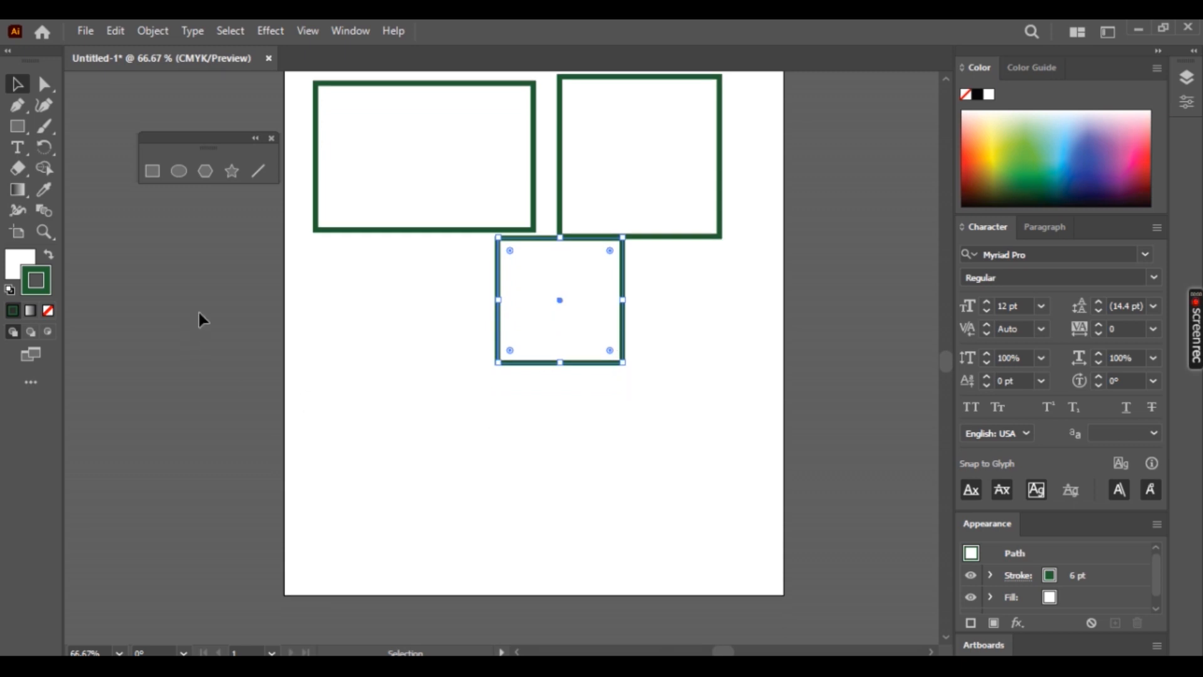
Link width and height in the exact-size rectangle settings and close them without creating a shape
click(152, 171)
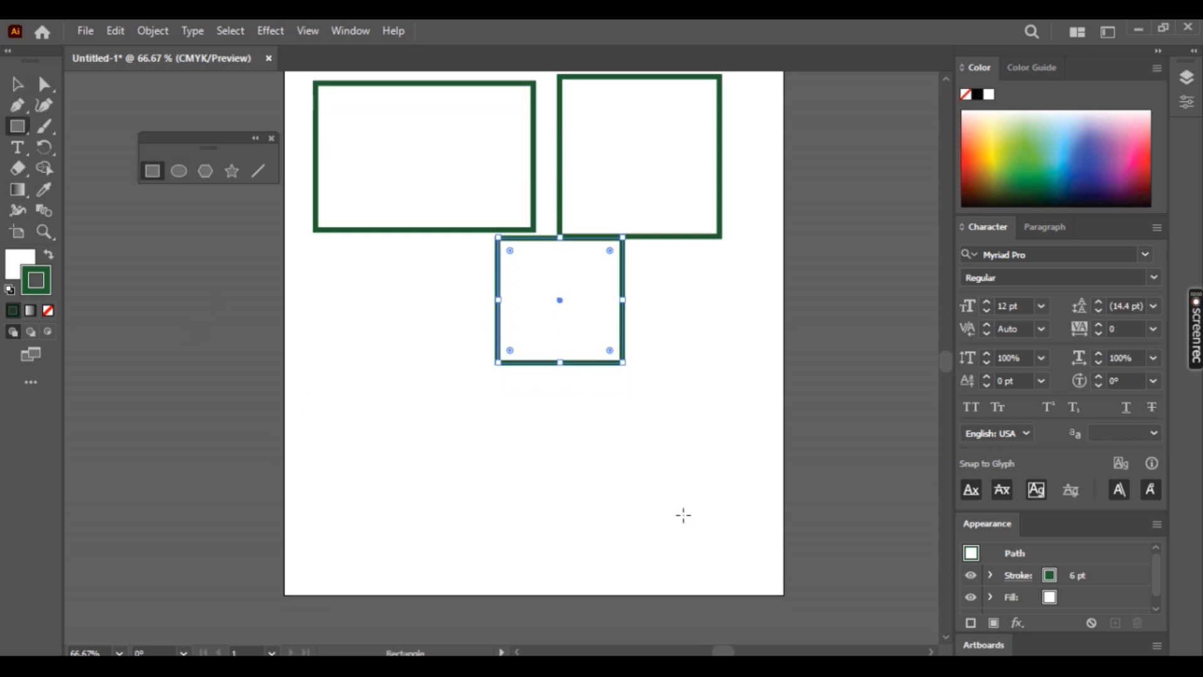
click(397, 452)
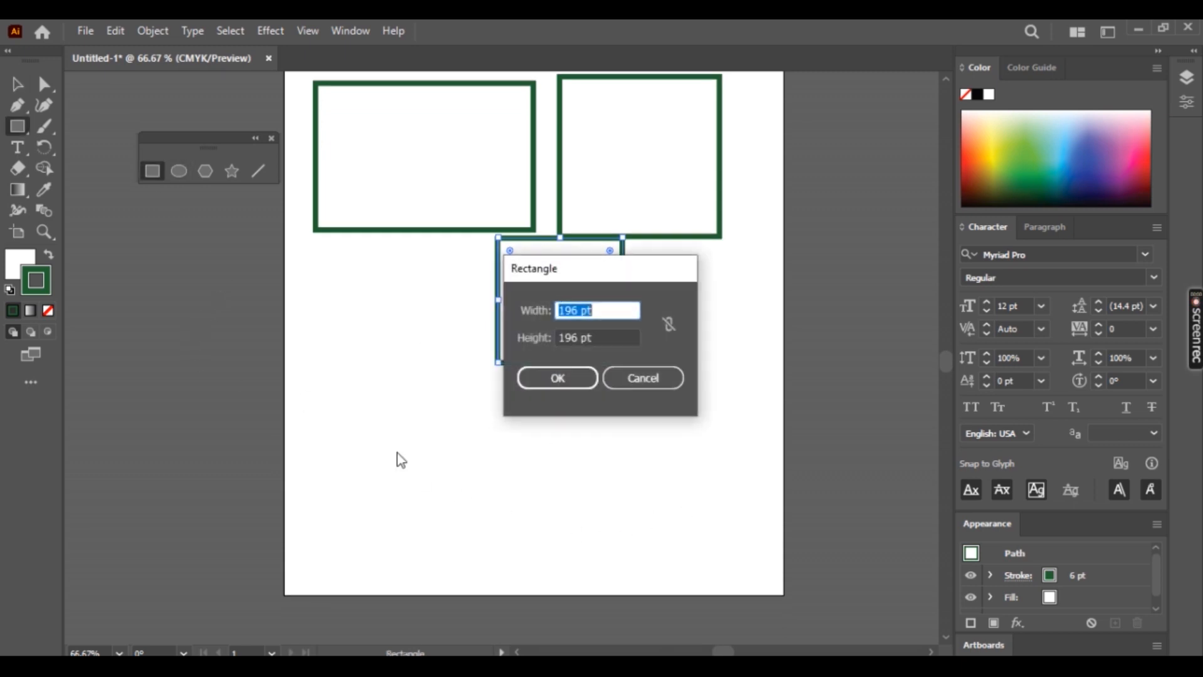
click(669, 329)
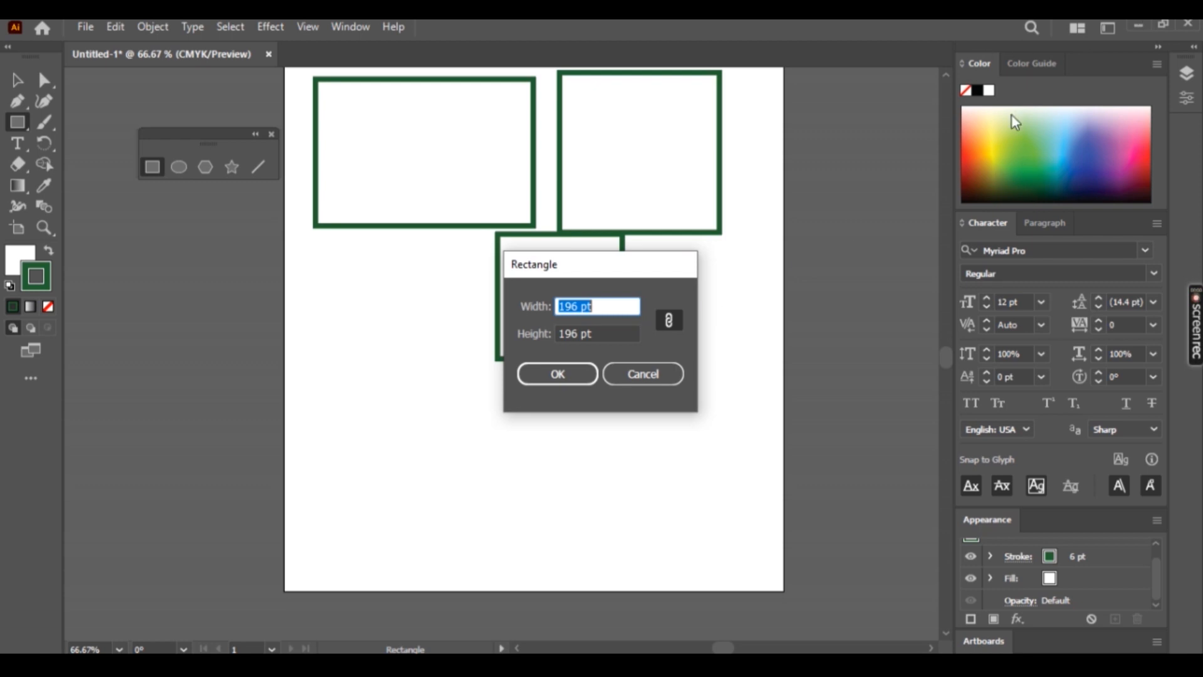
click(653, 377)
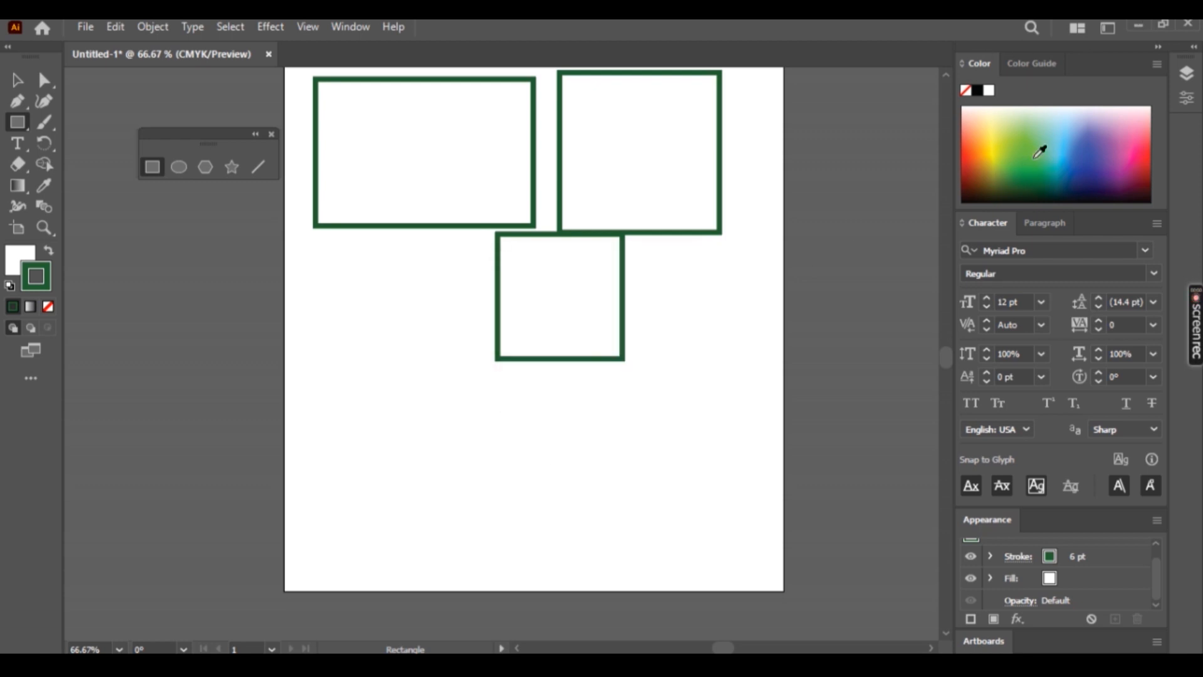
Switch to the Chrome browser and open google.com in the incognito tab
click(1138, 26)
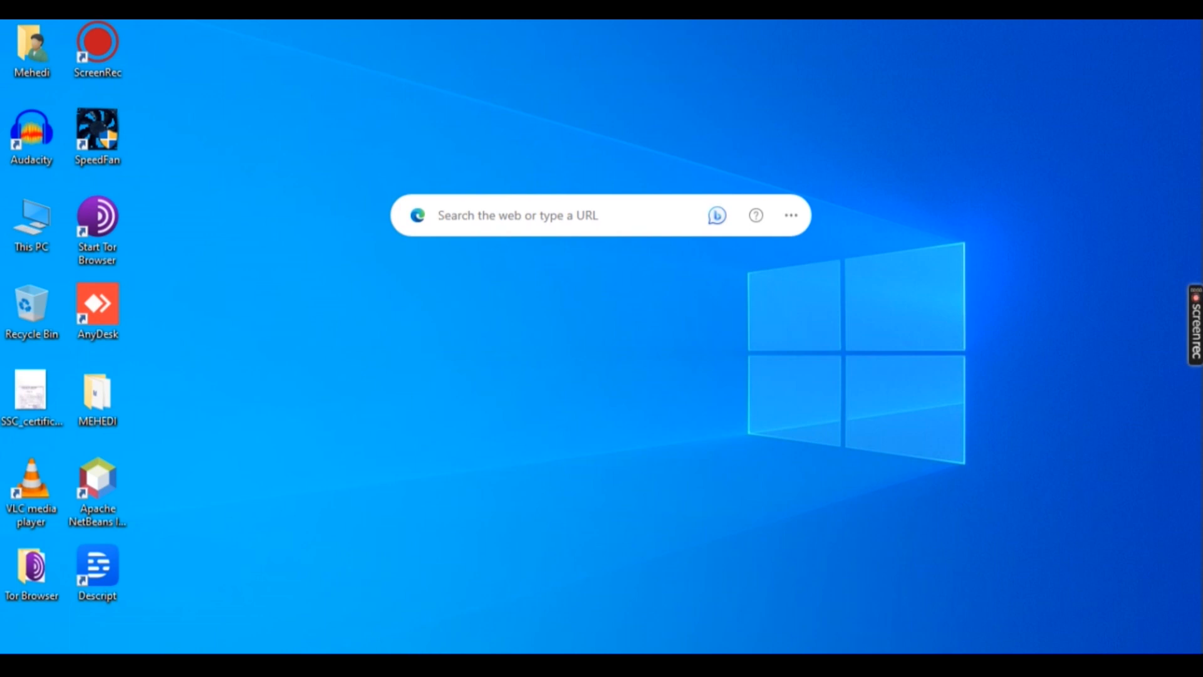
click(794, 545)
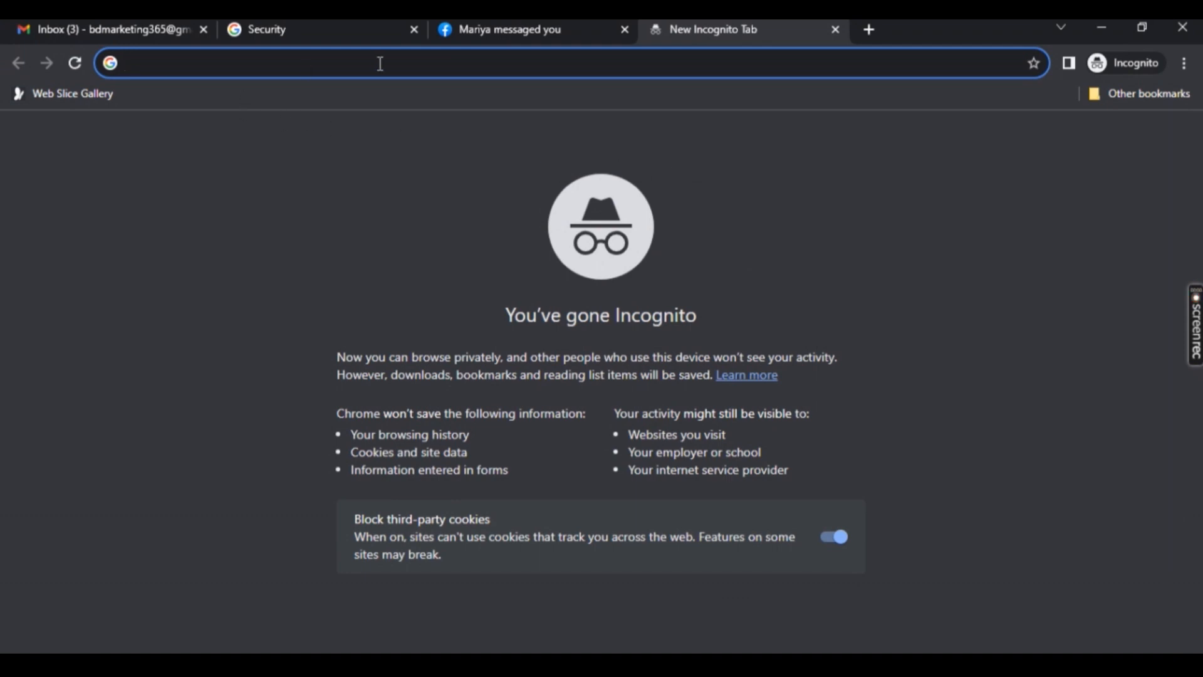
text(q)
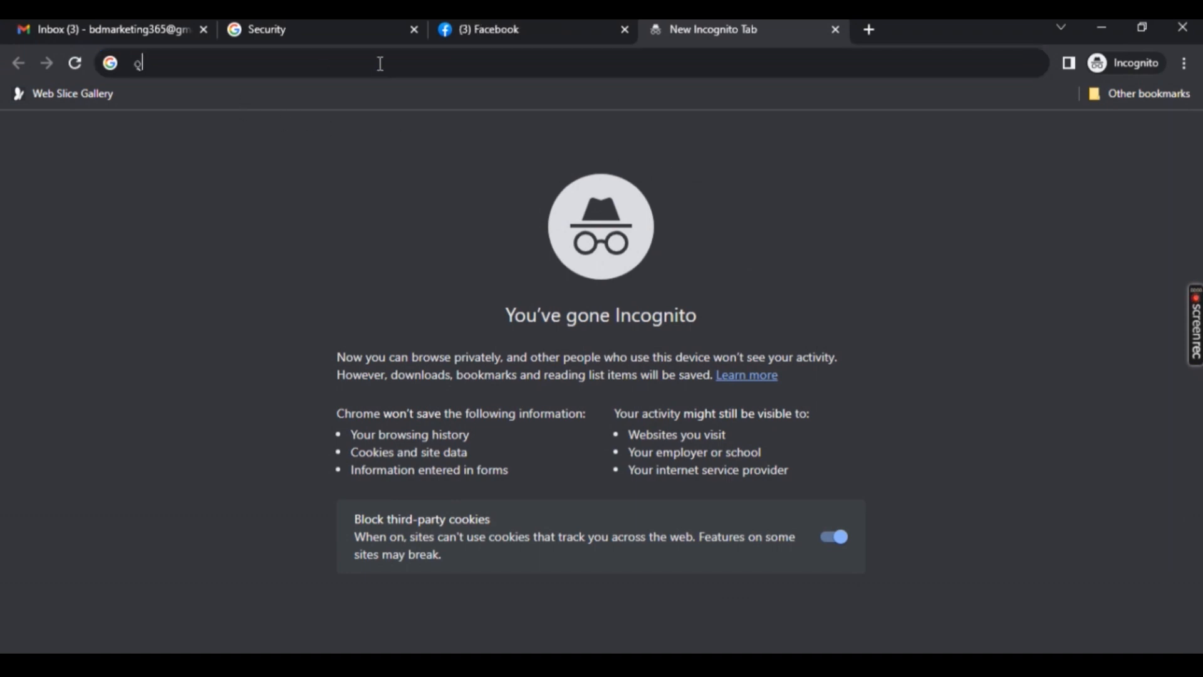
key(BackSpace)
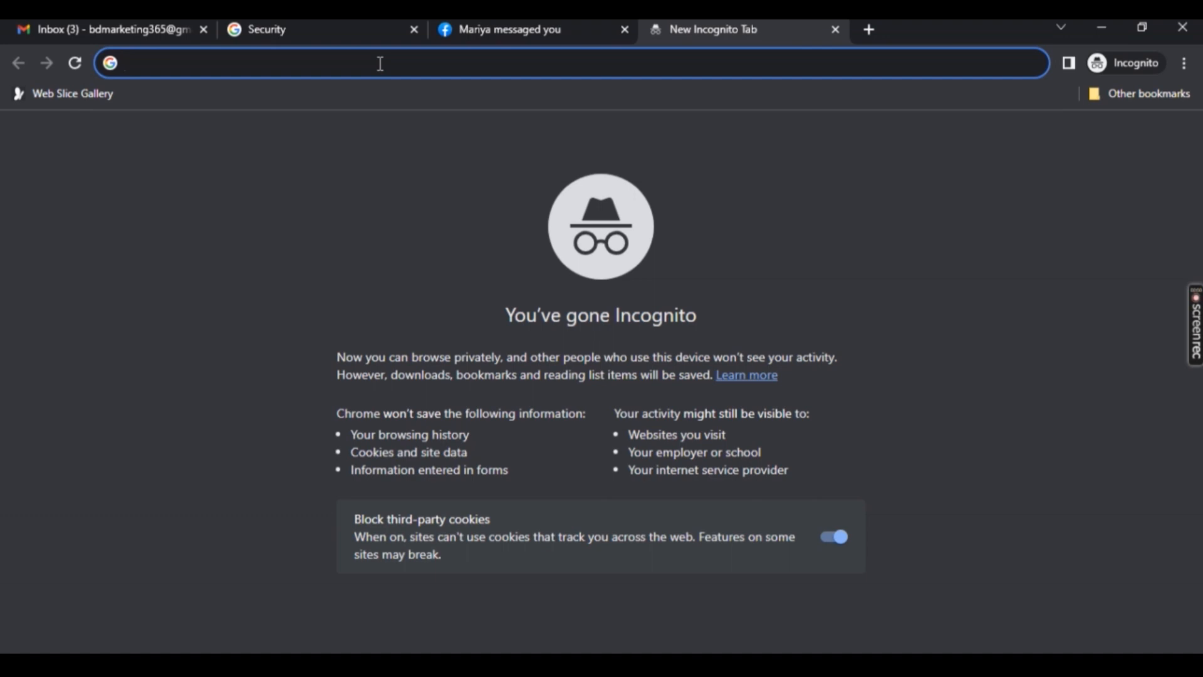
text(g)
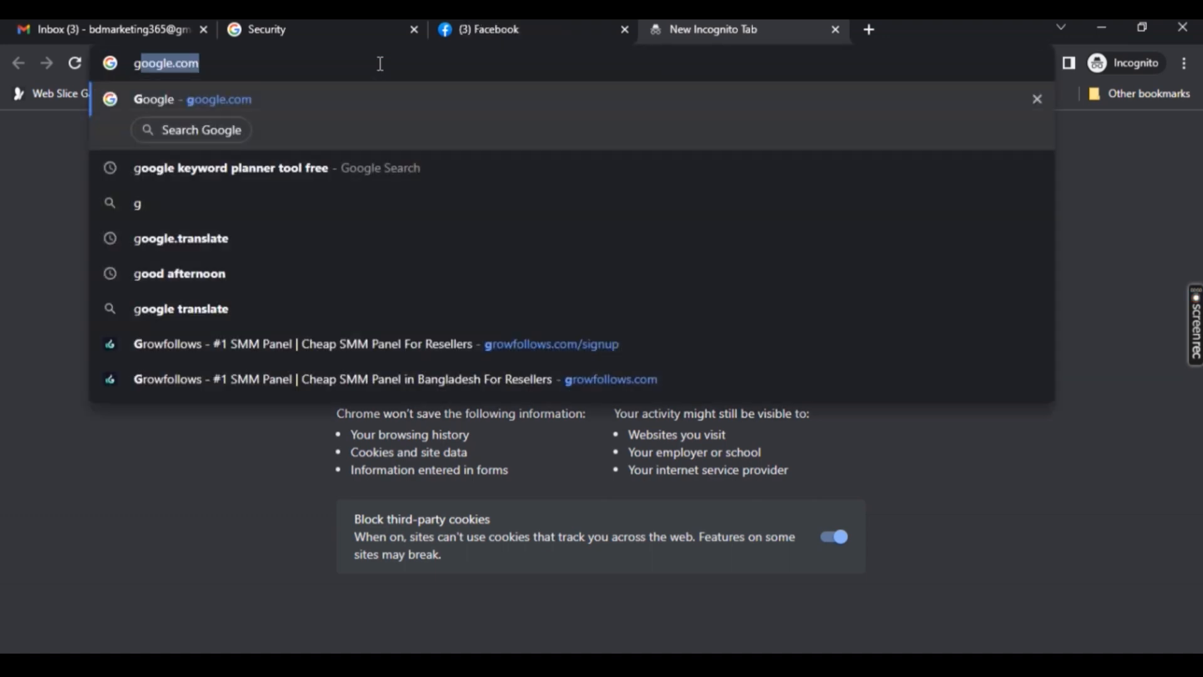
key(Return)
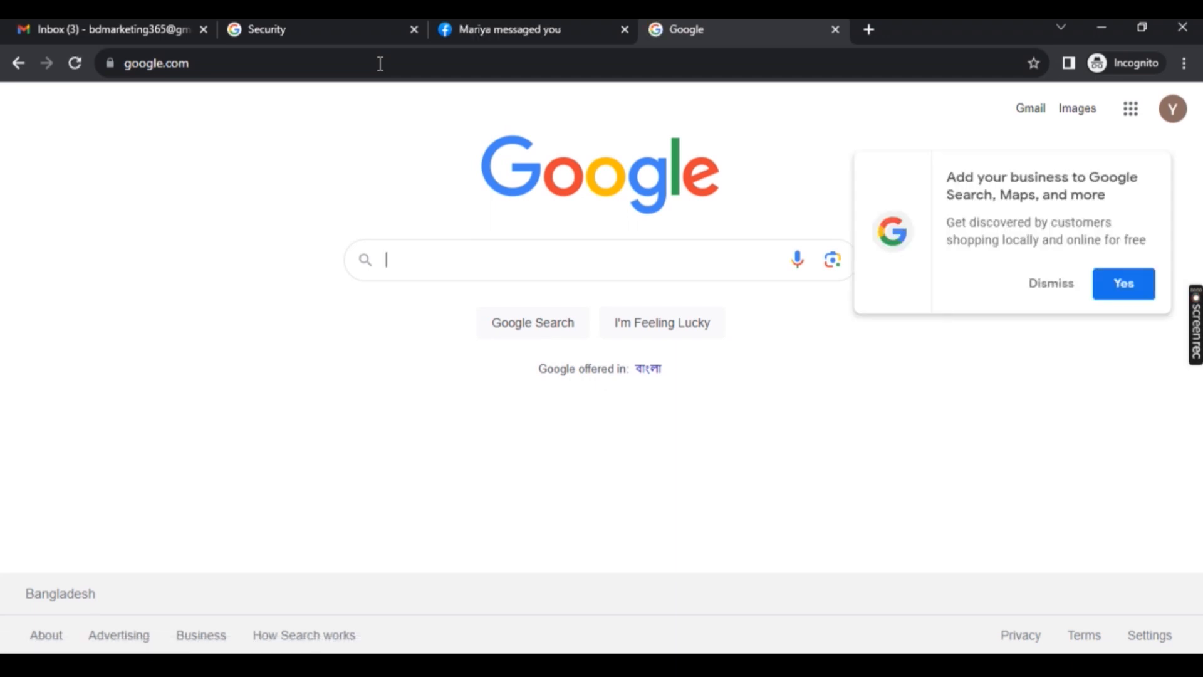
Search for "3.5 inch to pt converter" and open the inchpro.com page converting 3.5 inches to points
text(3)
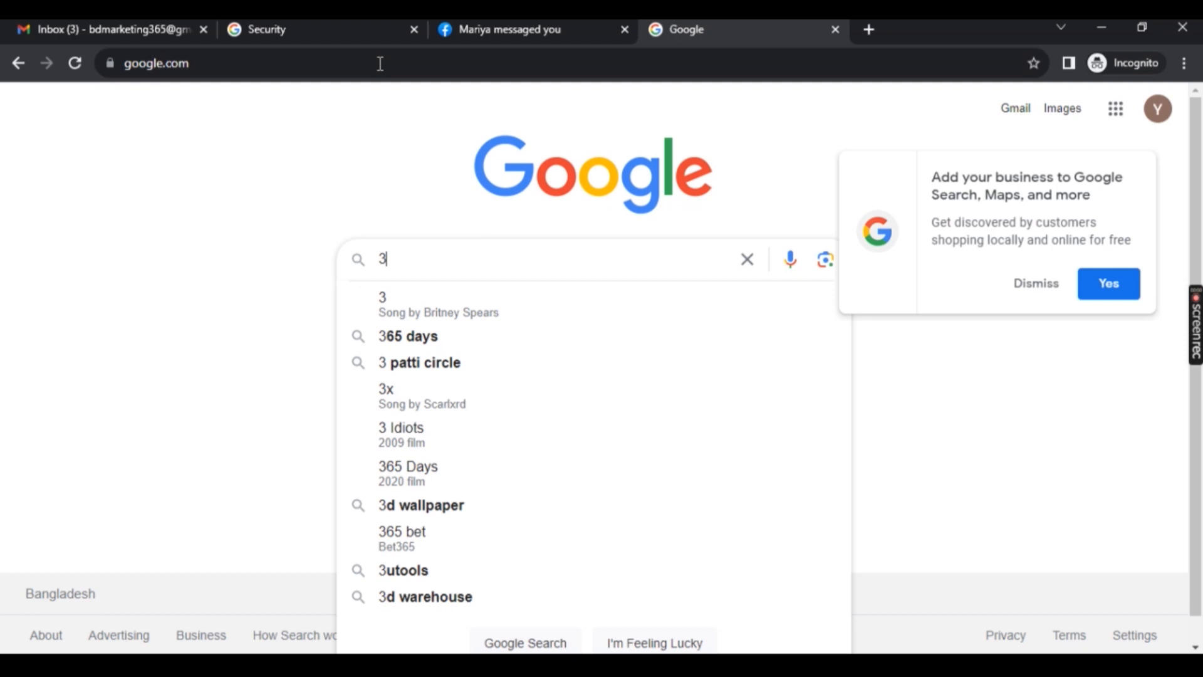
text(.5 inchi)
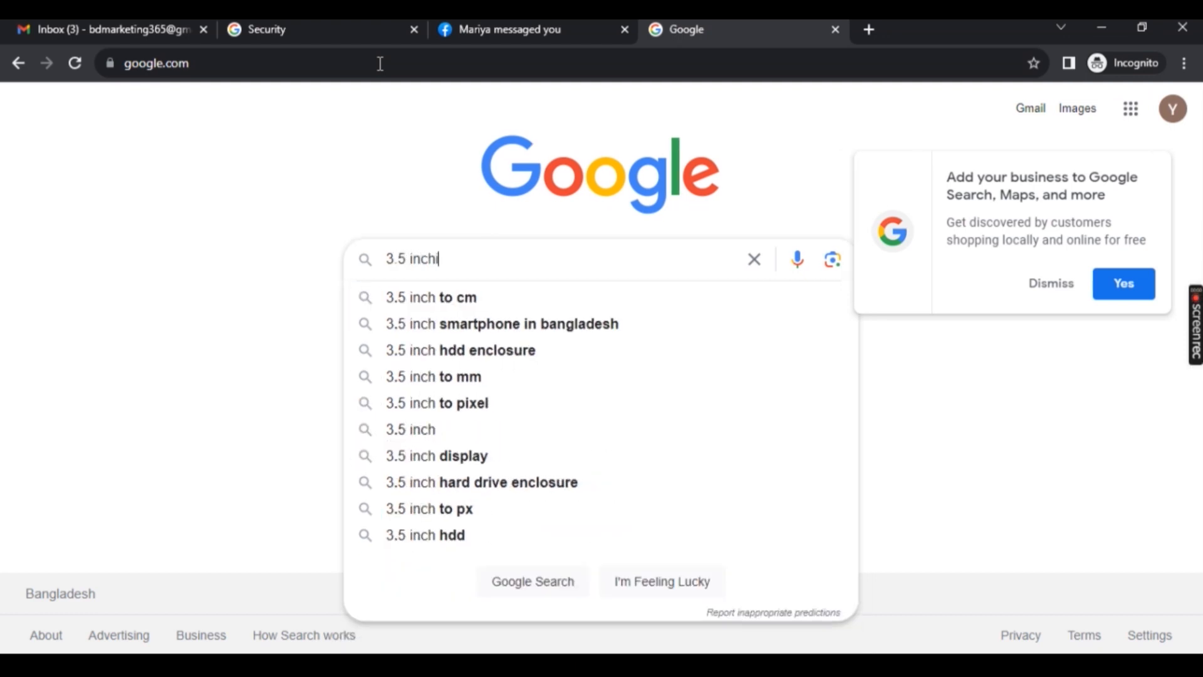
text( to p)
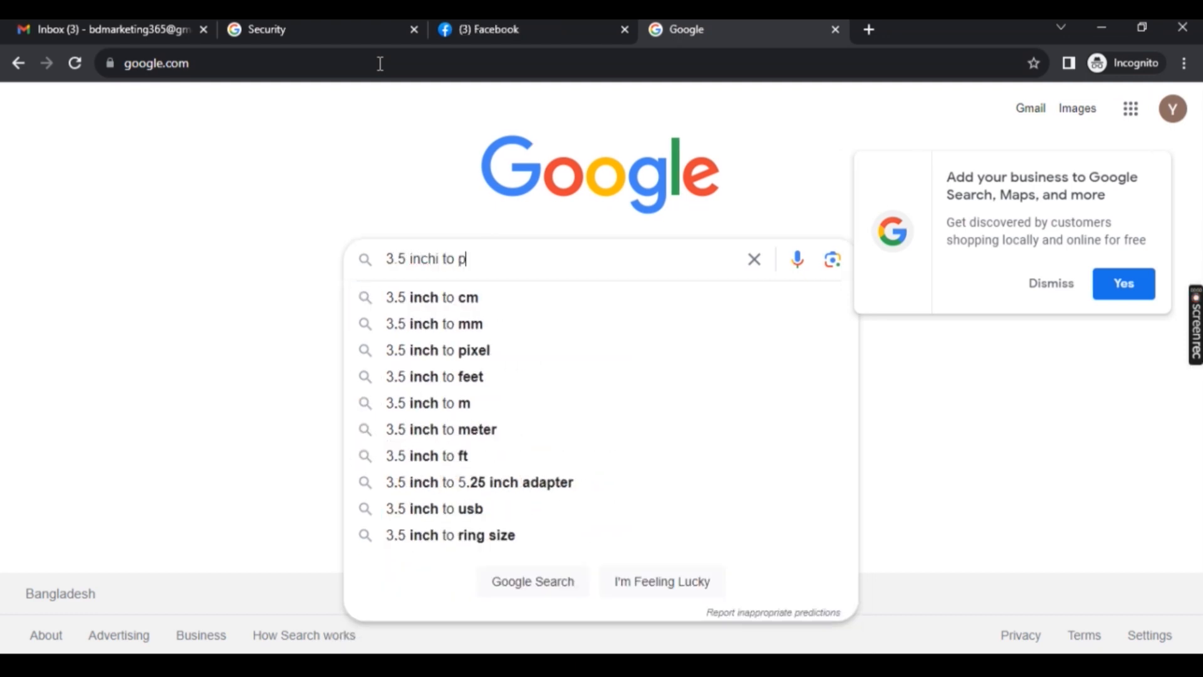
text(t converter)
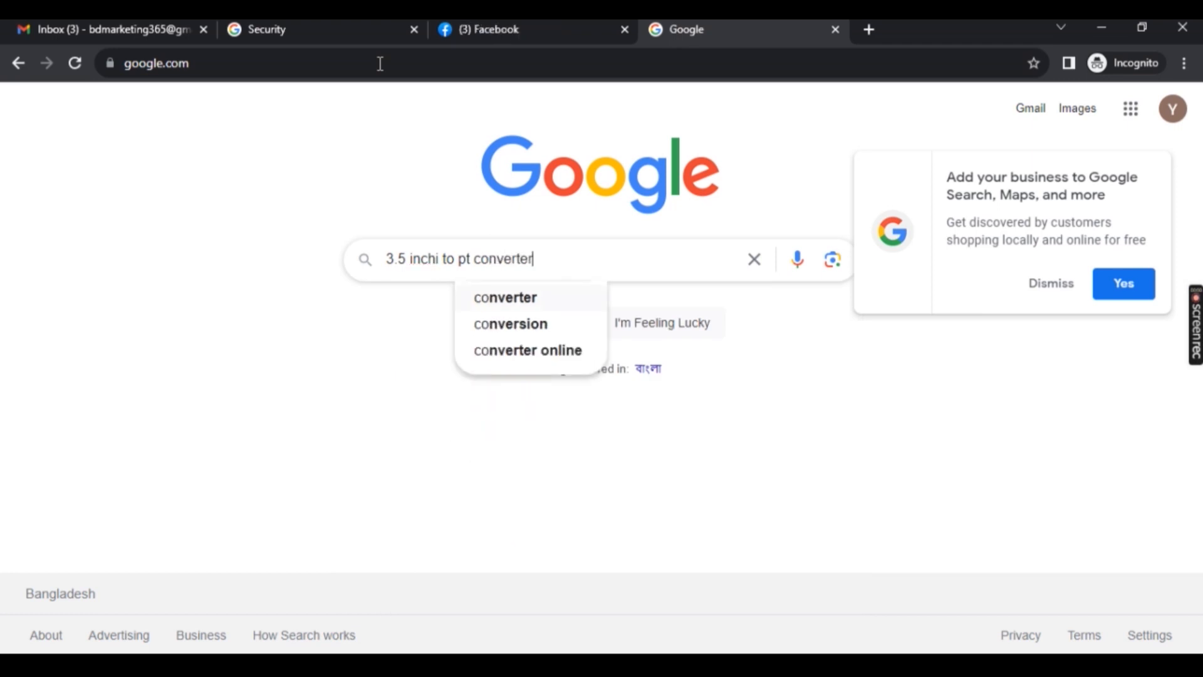
key(Return)
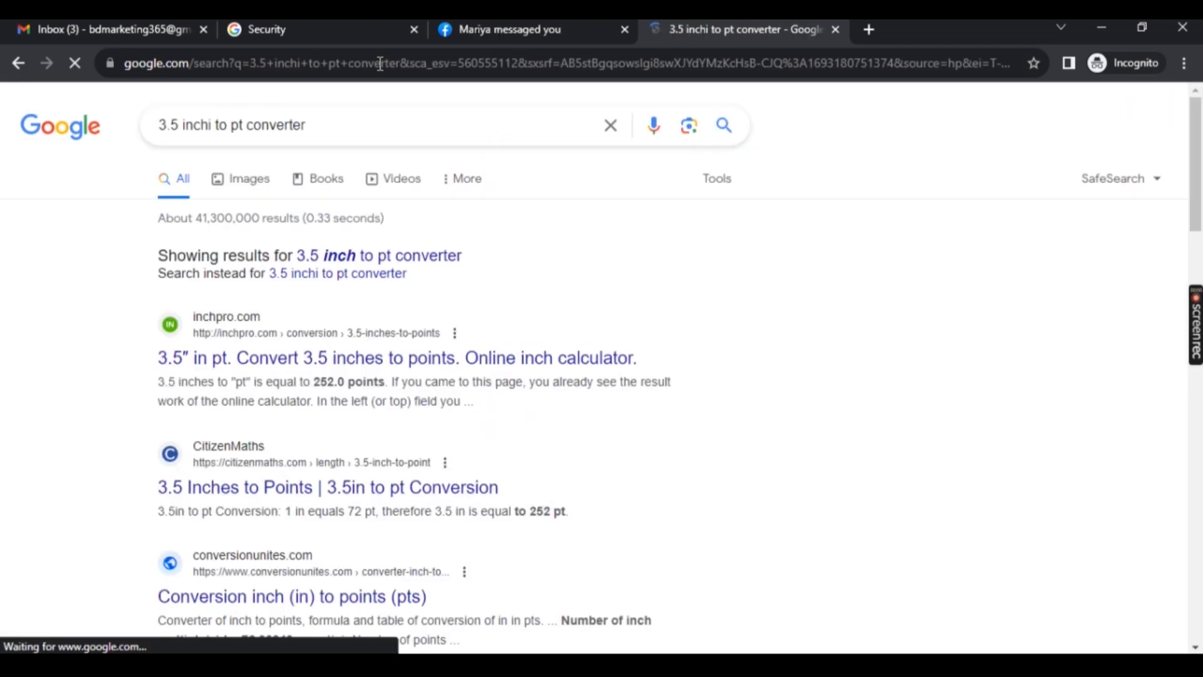
click(444, 257)
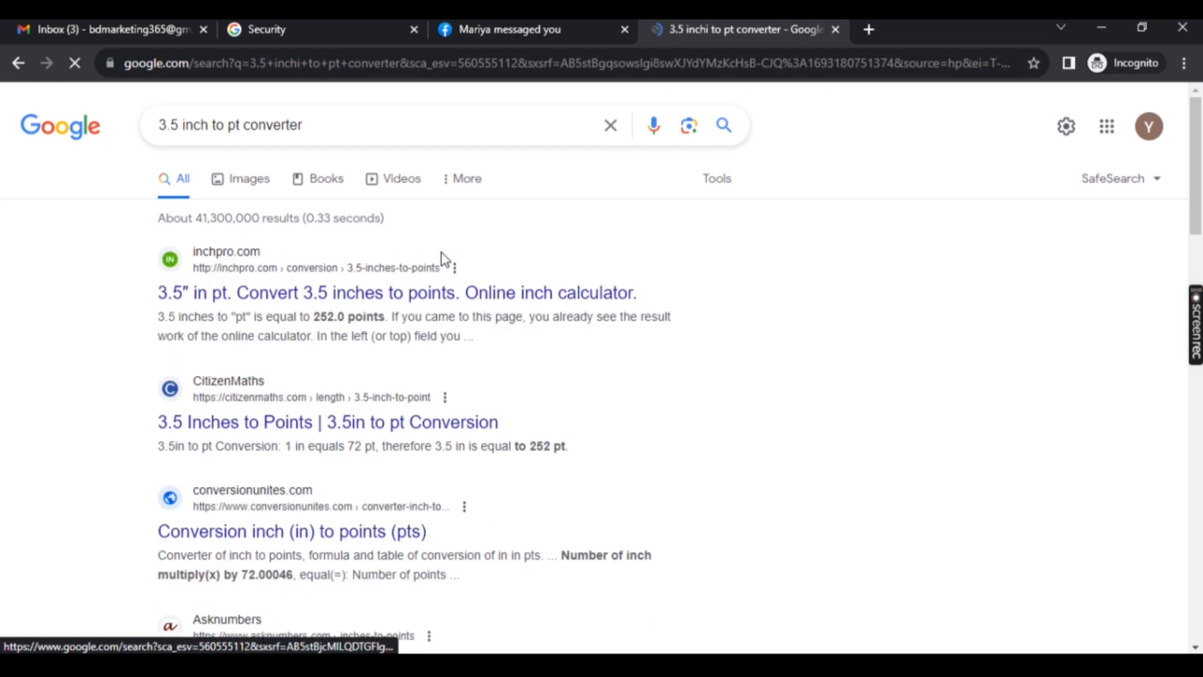
click(487, 296)
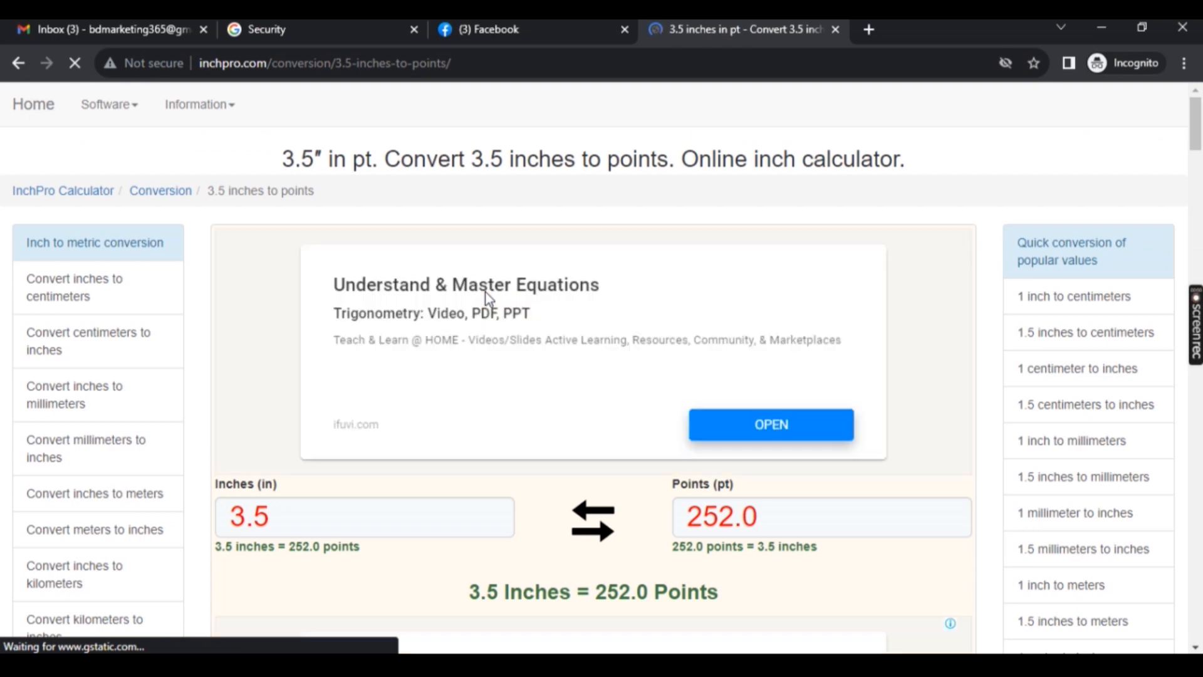
scroll(501, 301, down, 1)
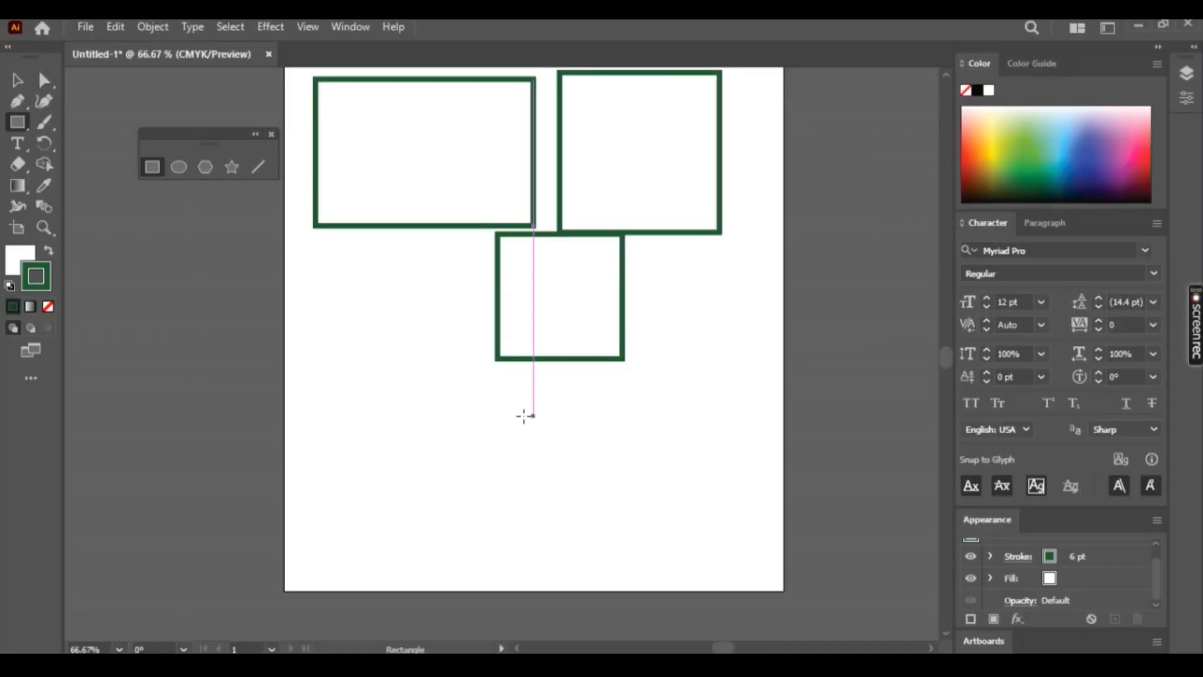
In Illustrator, create a 252 pt by 252 pt square below the small square and unlink its width and height proportions
click(497, 415)
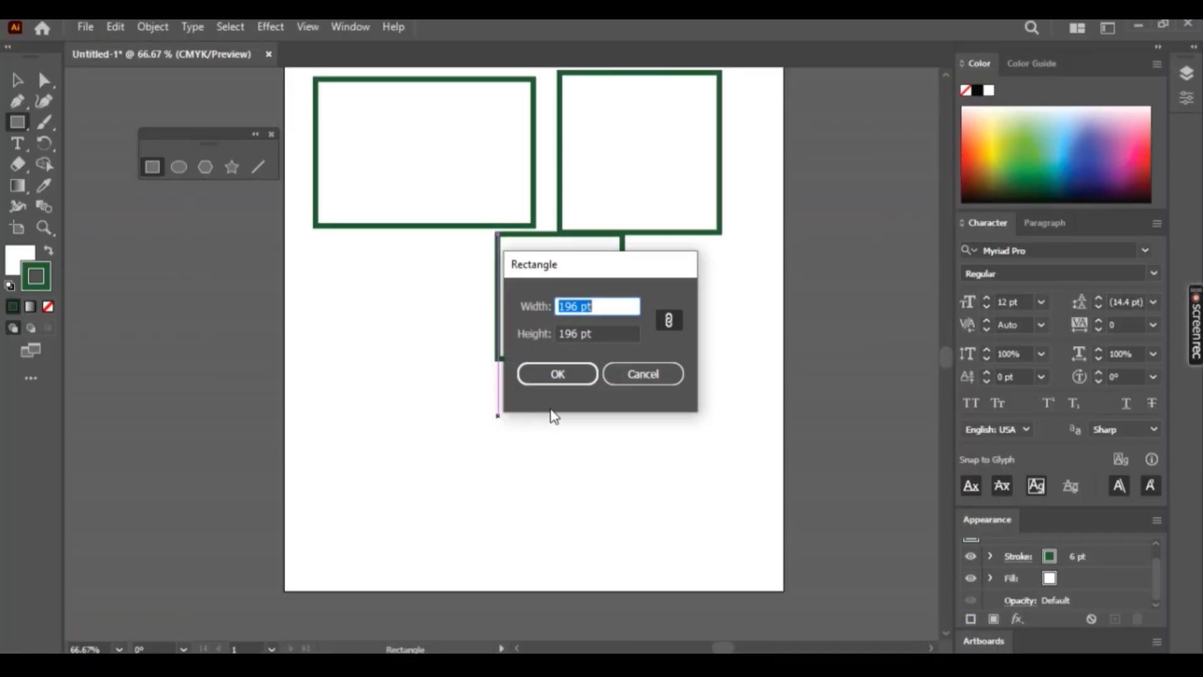
click(572, 306)
drag(577, 307, 487, 320)
text(252)
click(672, 323)
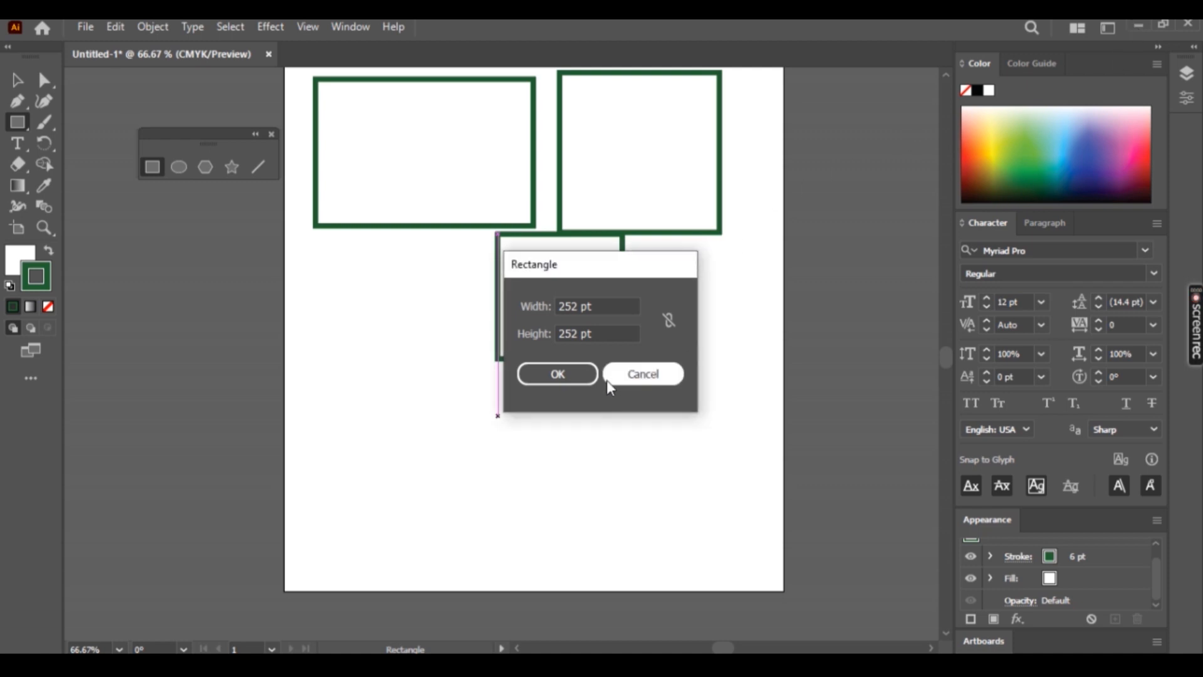
click(567, 375)
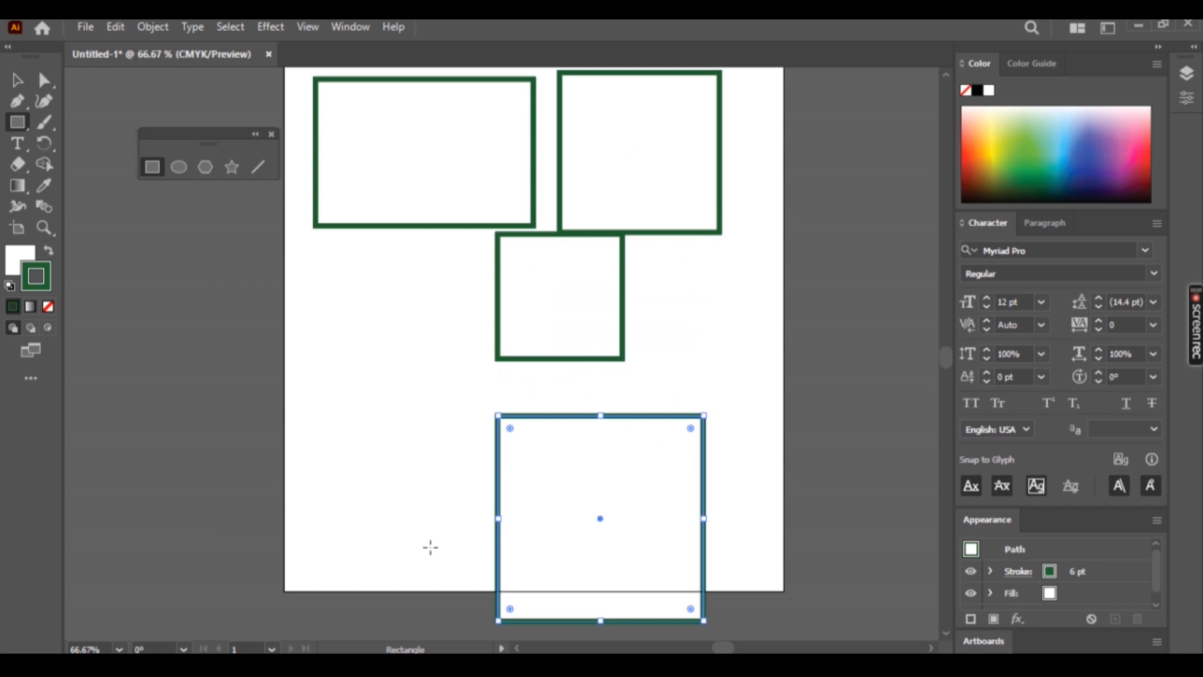
Switch to the browser and convert 2 inches to points in the inchpro.com calculator
click(1138, 25)
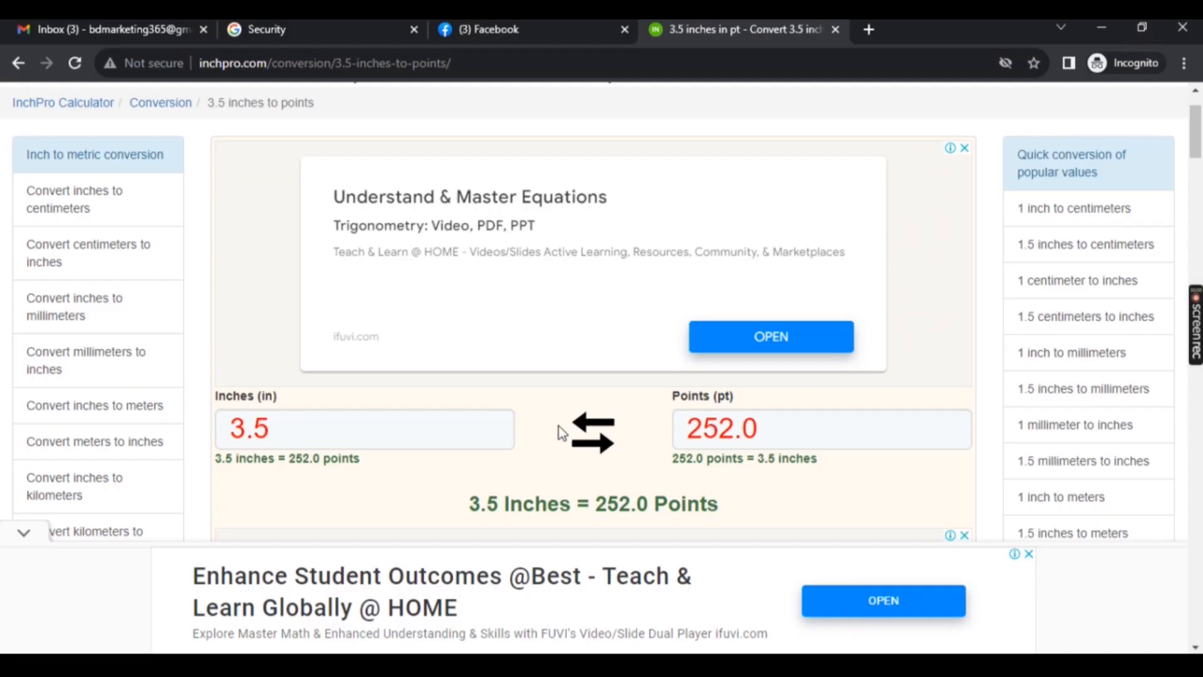
drag(303, 432, 185, 443)
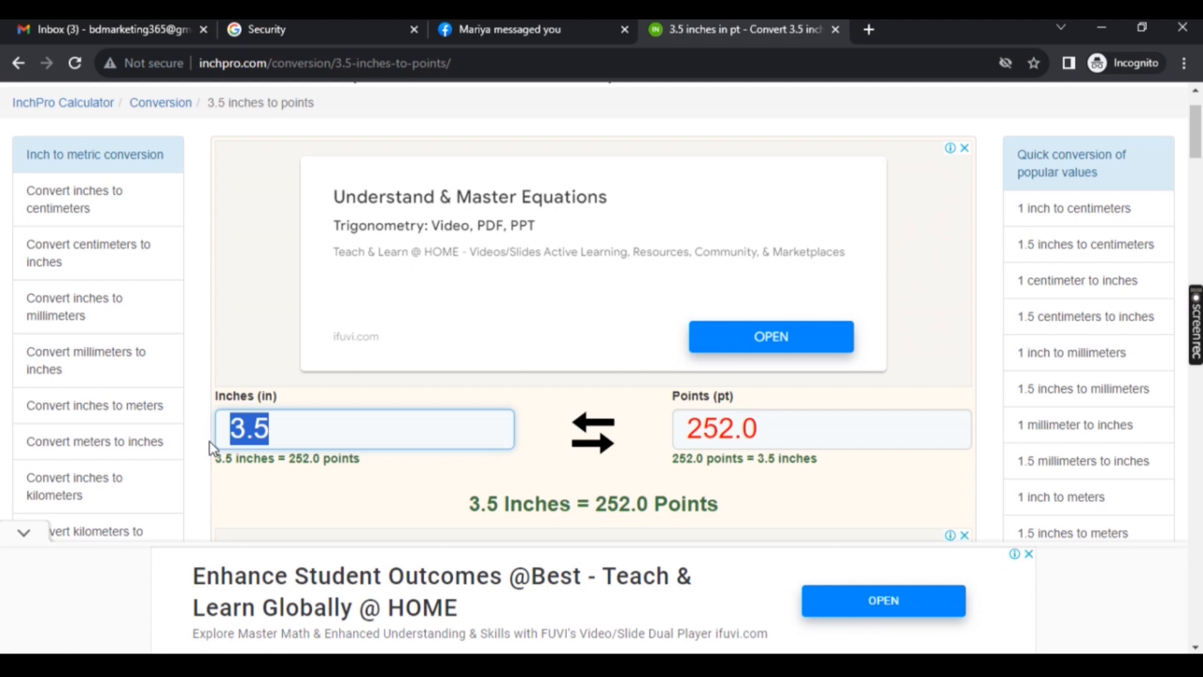
text(2)
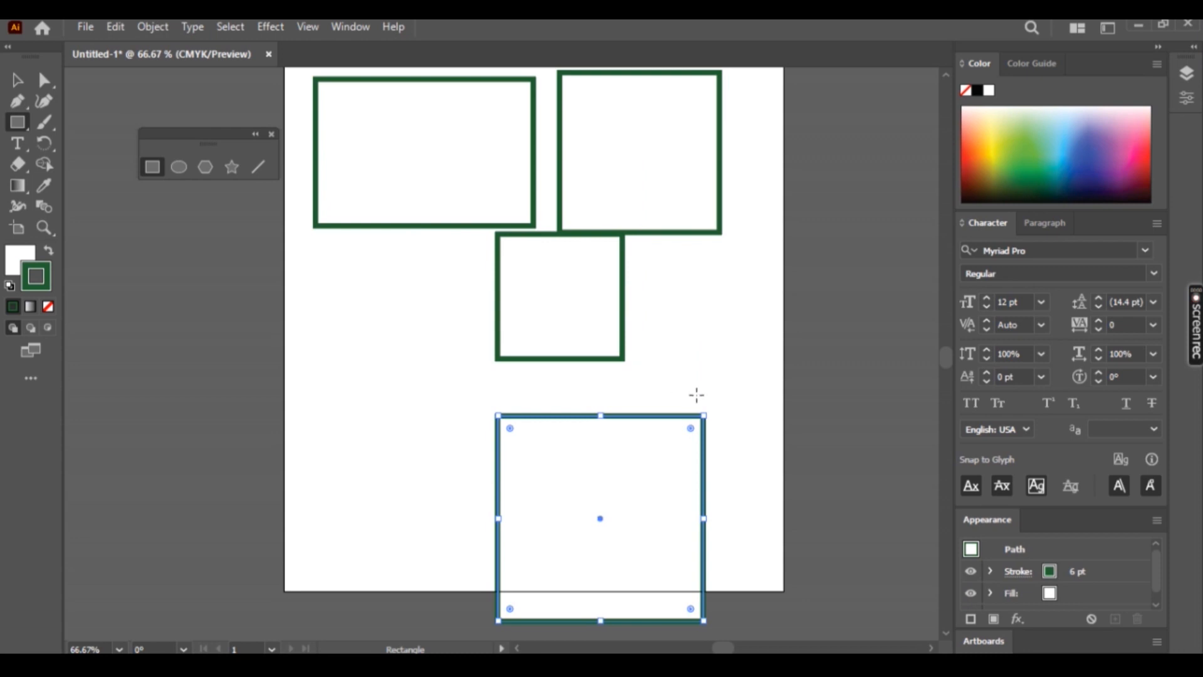
Back in Illustrator, delete the 252 pt square and create a rectangle 252 pt wide and 142 pt high in its place
key(Delete)
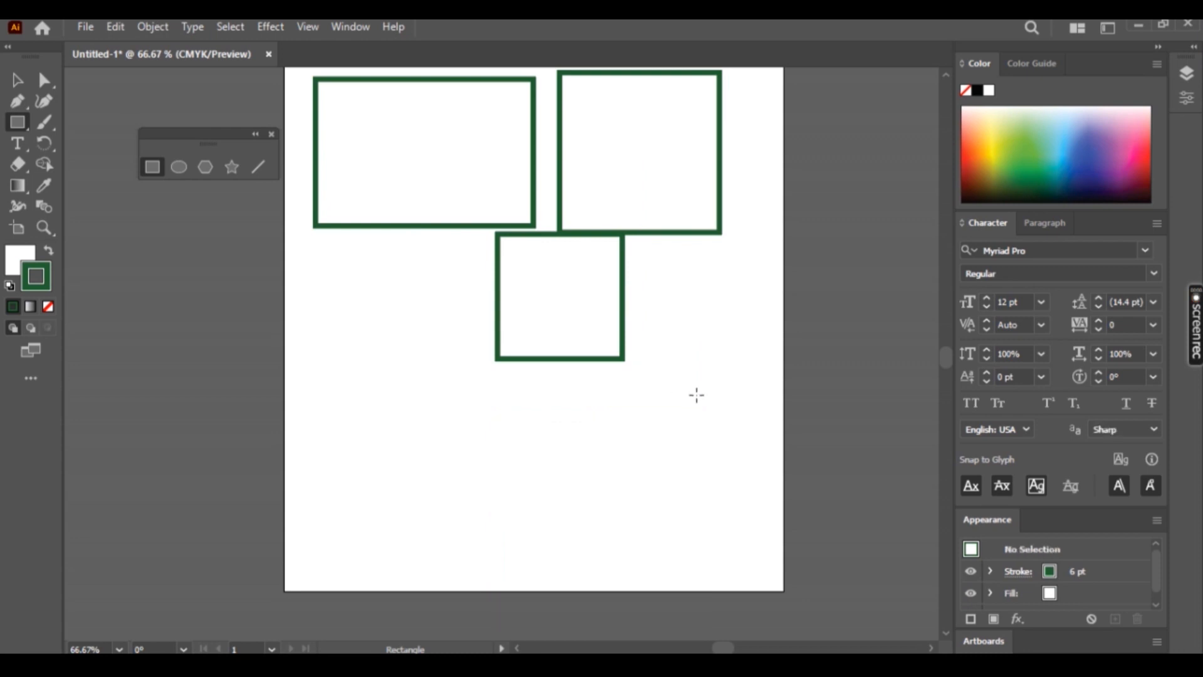
click(598, 437)
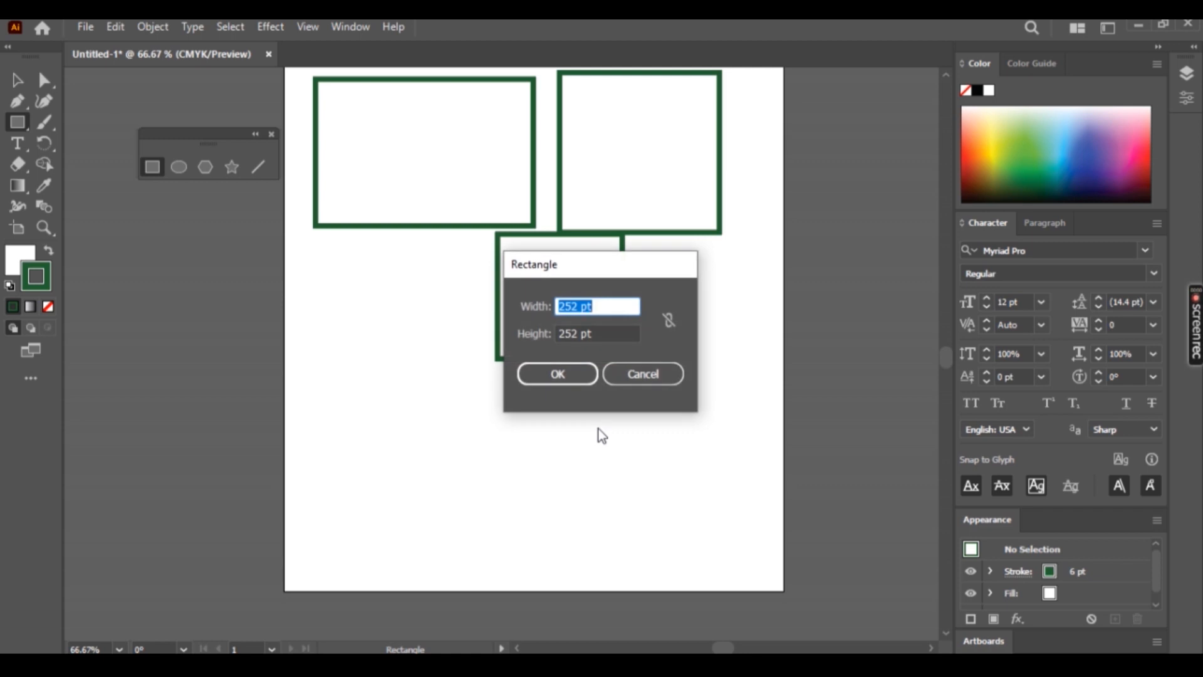
click(580, 335)
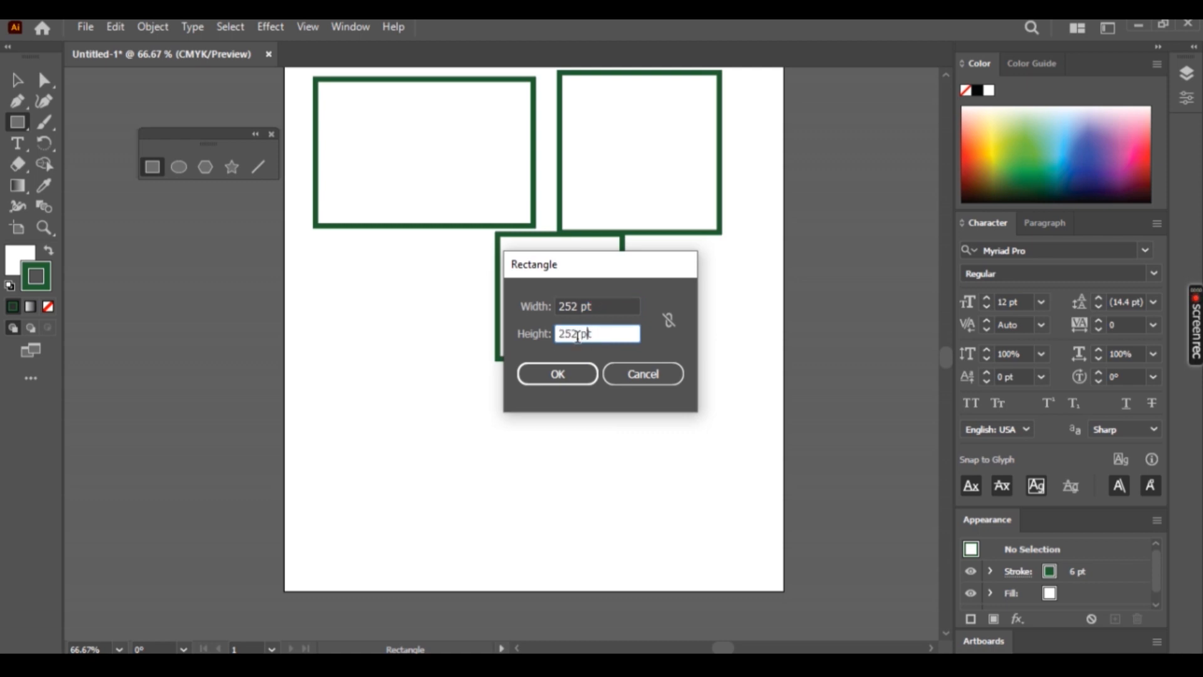
drag(578, 340, 539, 341)
text(142)
click(574, 377)
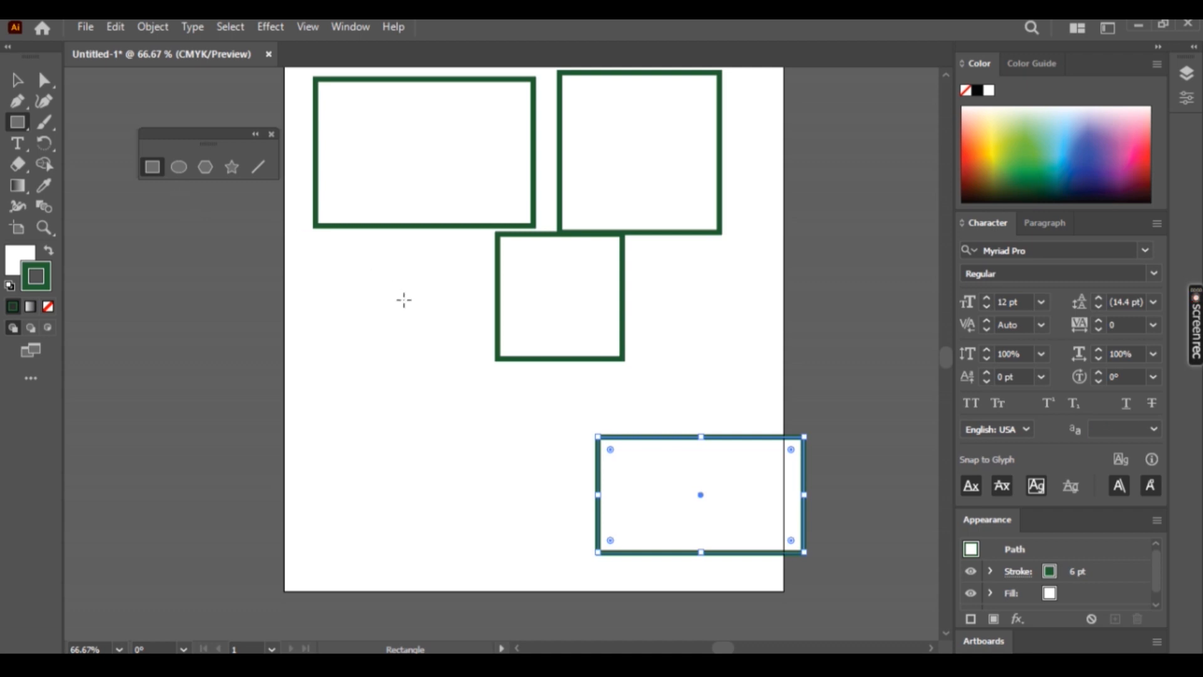
Move the new rectangle fully onto the artboard, below the small square
click(16, 80)
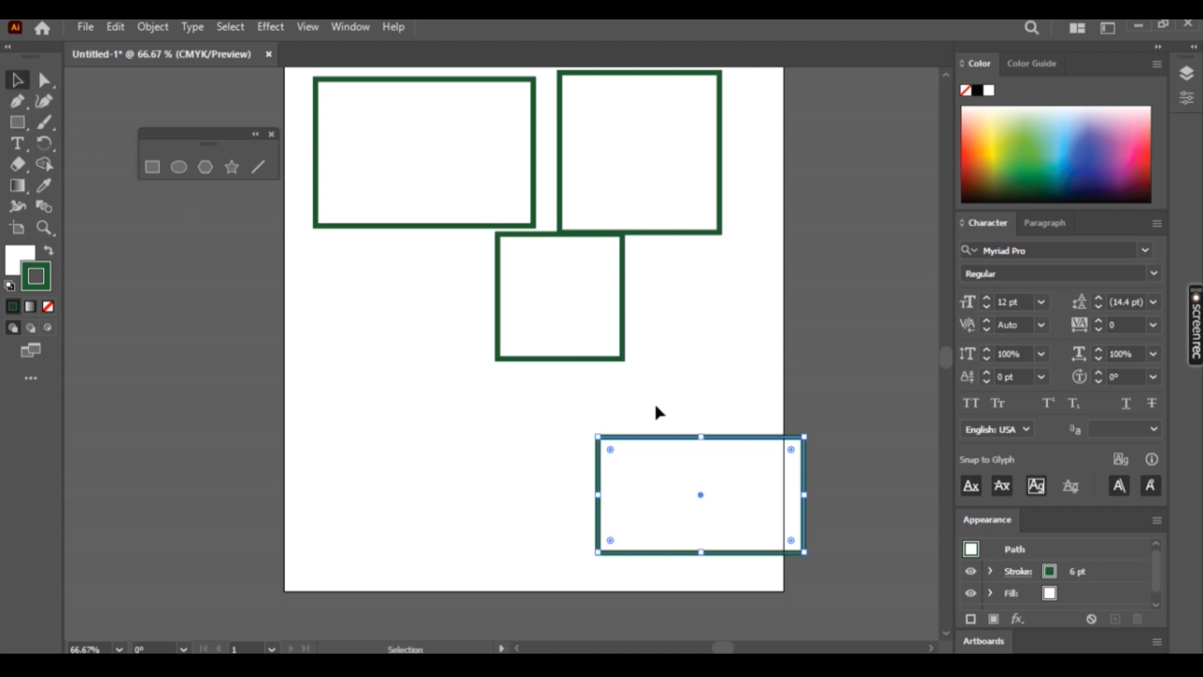
drag(687, 434, 483, 407)
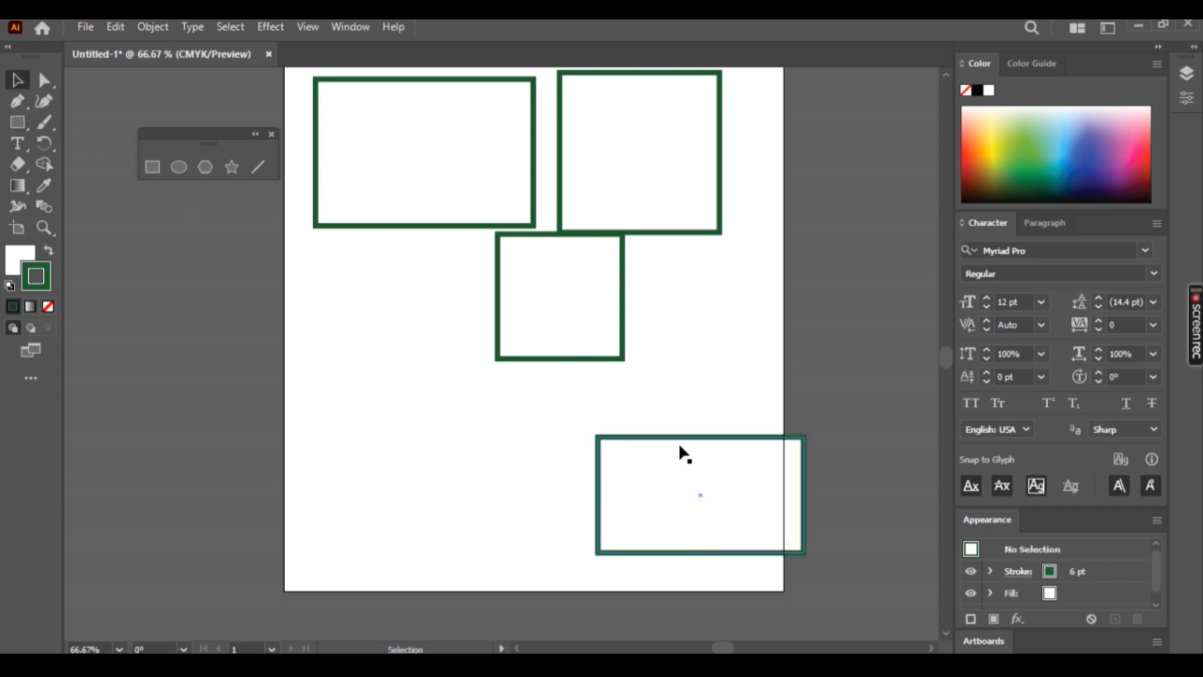
drag(680, 446, 492, 422)
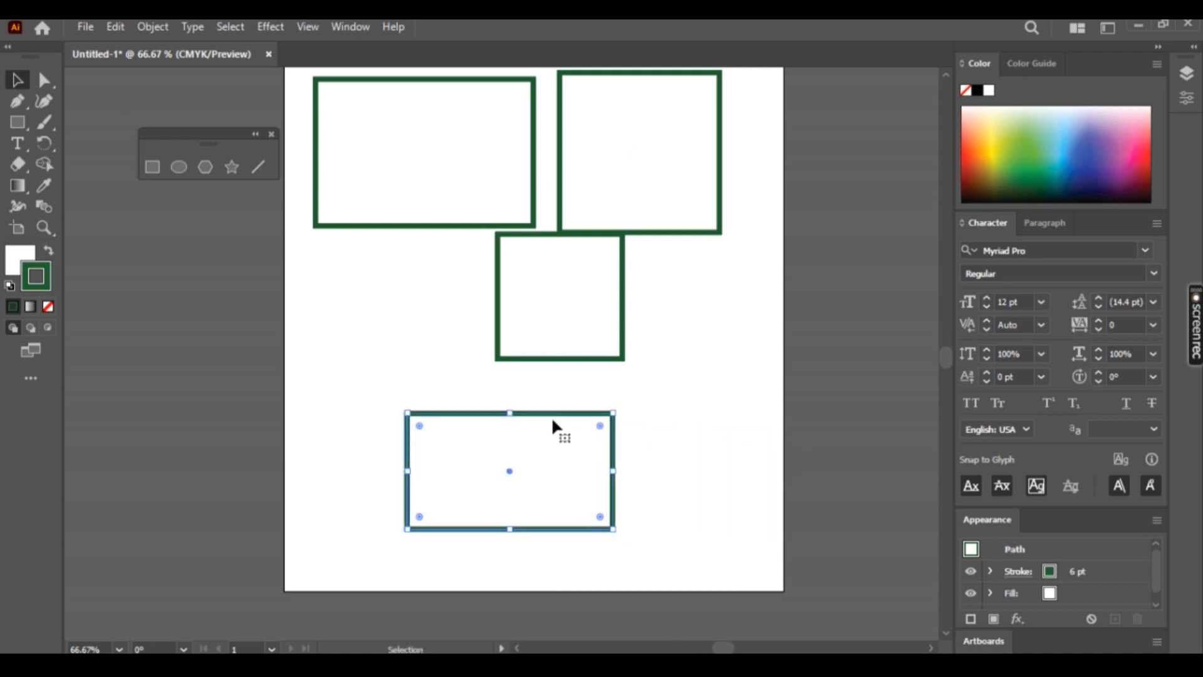